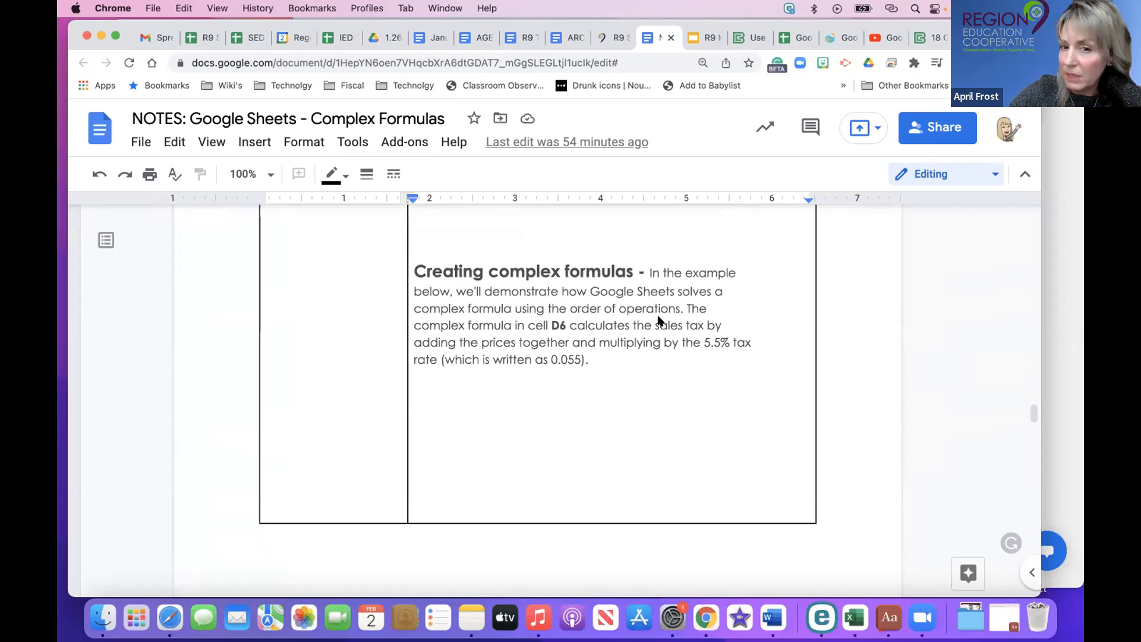
- Return to the beginning of the complex formulas notes, passing the worked order of operations examples
scroll(658, 321, up, 10)
drag(847, 22, 826, 10)
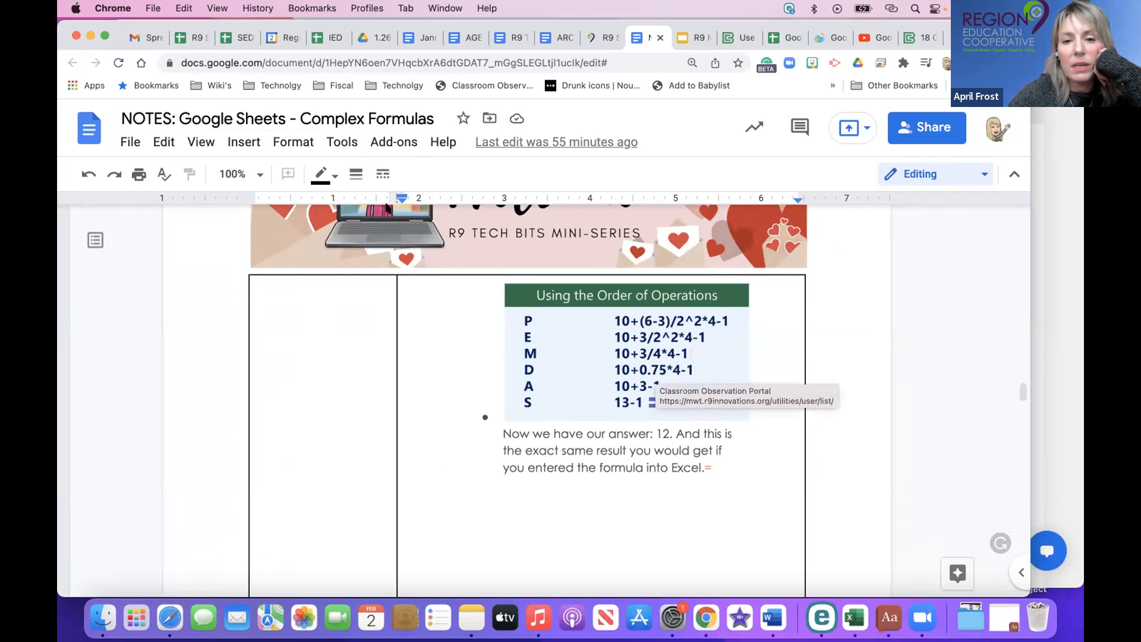
click(309, 306)
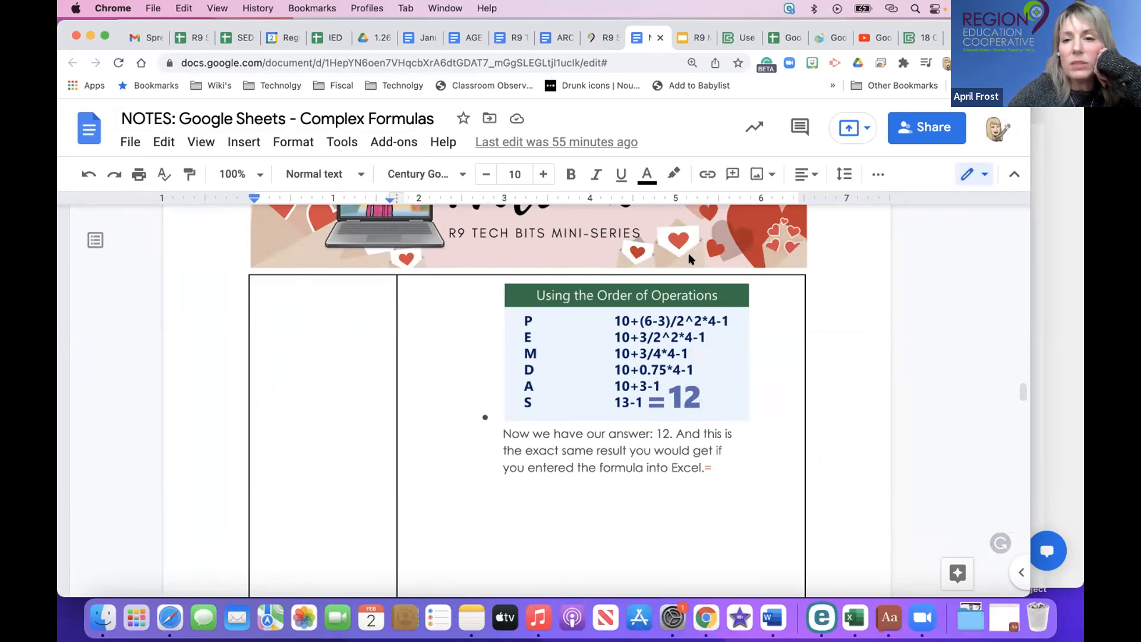
click(785, 309)
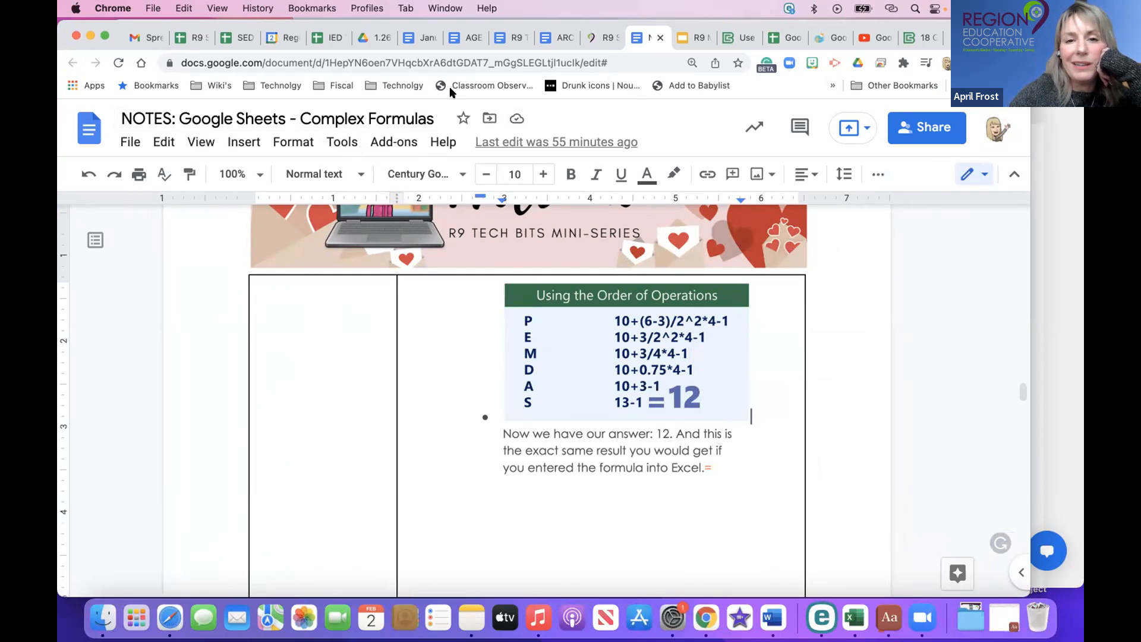
scroll(498, 235, up, 5)
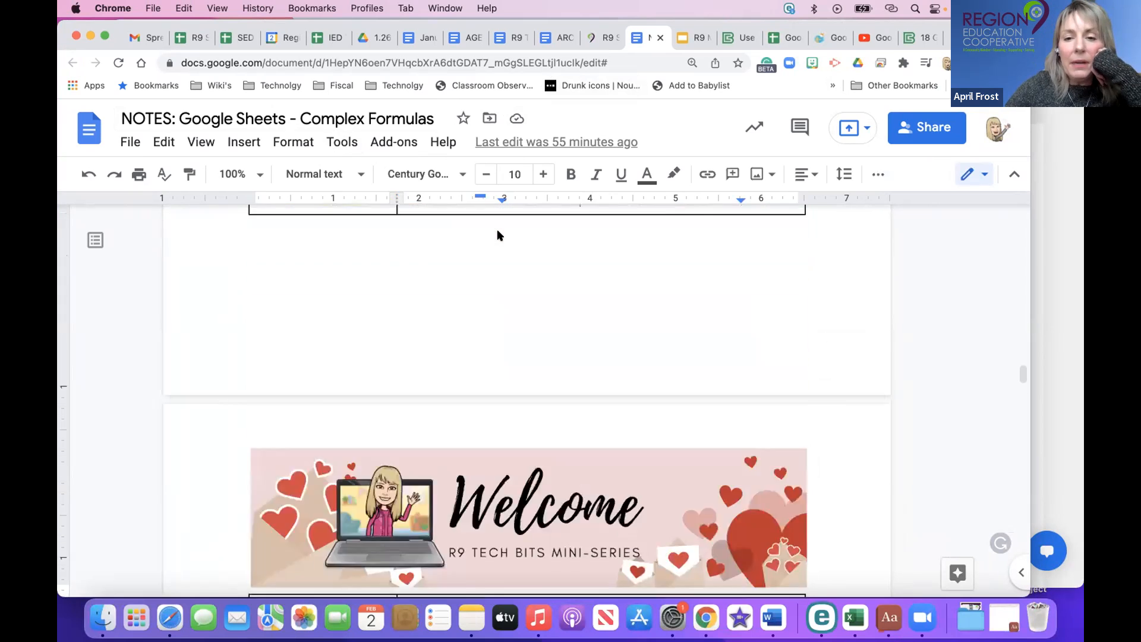
scroll(498, 236, up, 20)
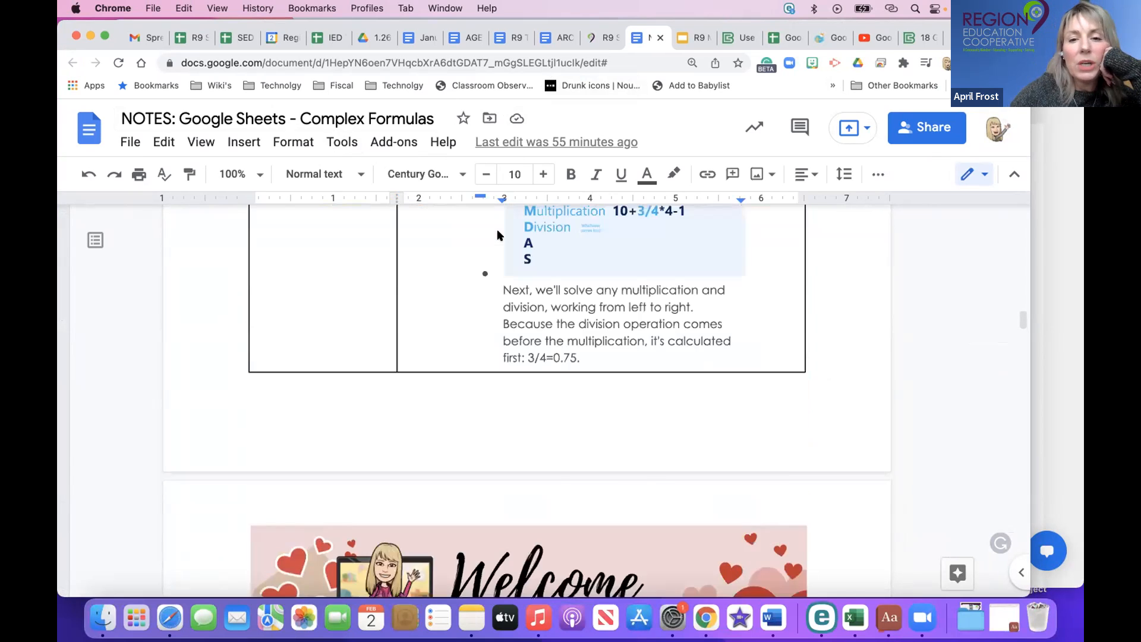
scroll(498, 234, up, 8)
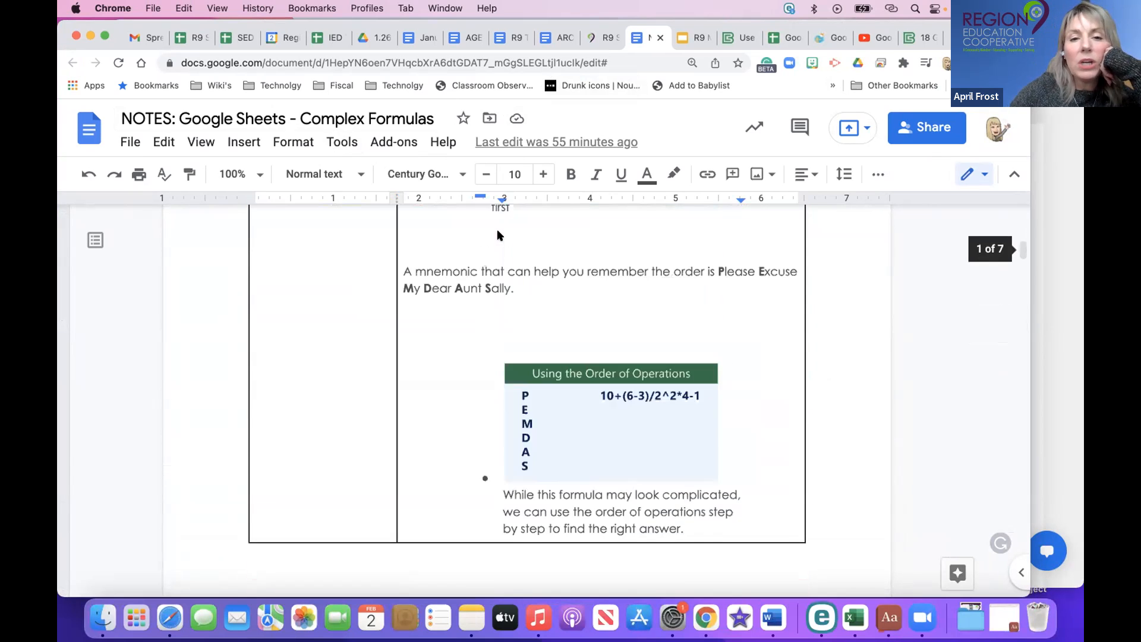
scroll(498, 256, up, 5)
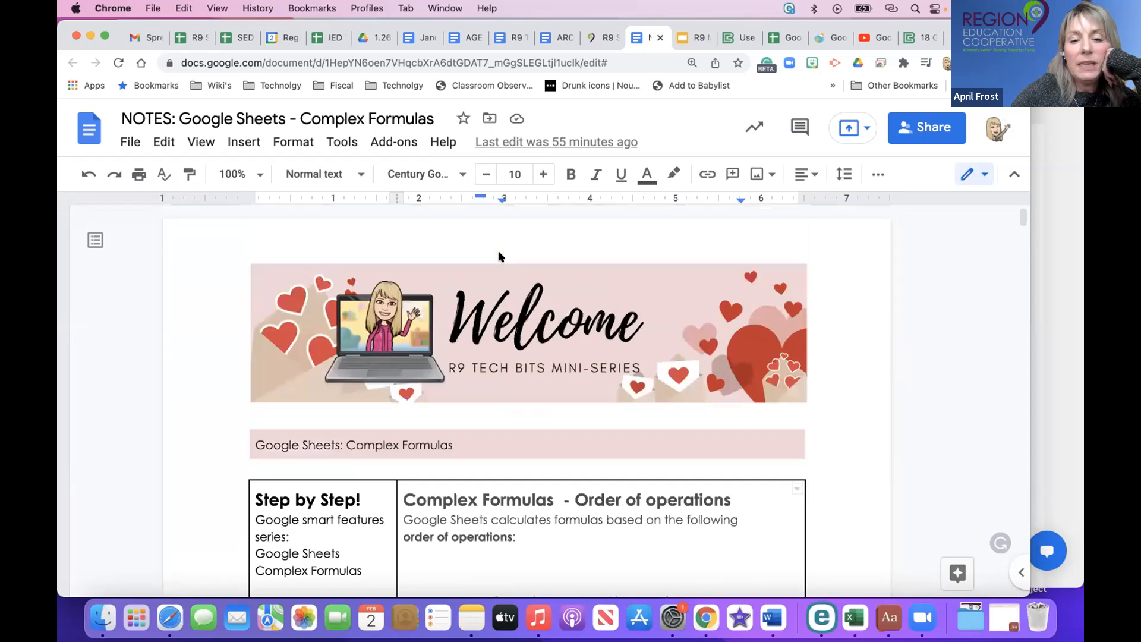
- Review the order of operations list, the mnemonic and the worked parentheses, exponents and multiplication/division examples in the notes
scroll(498, 256, down, 2)
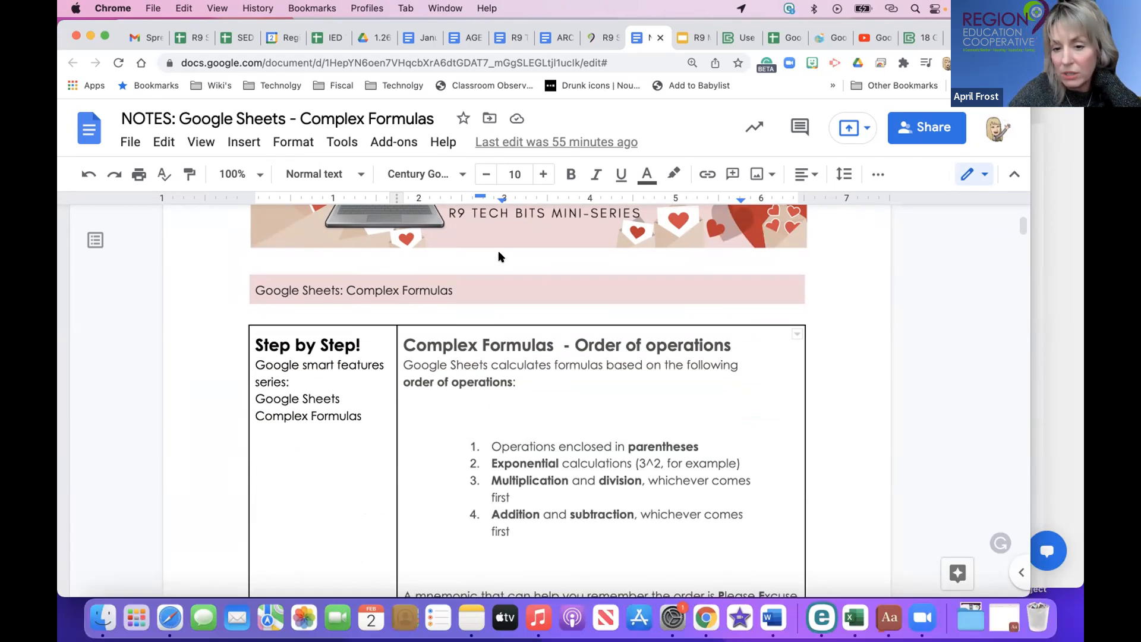
scroll(676, 383, down, 3)
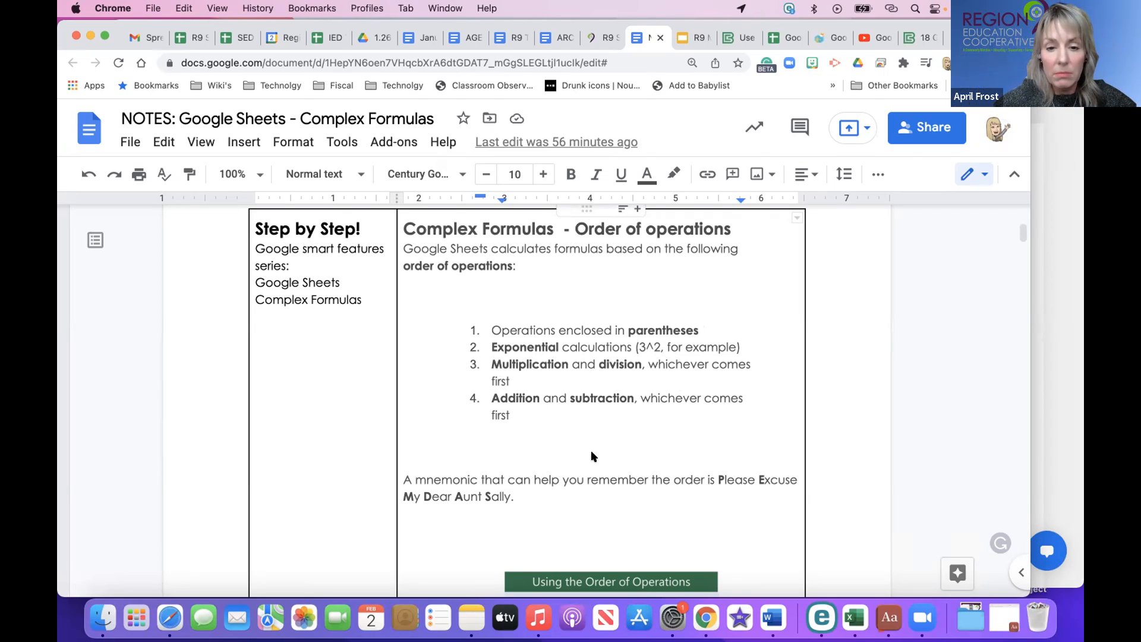
scroll(592, 457, down, 5)
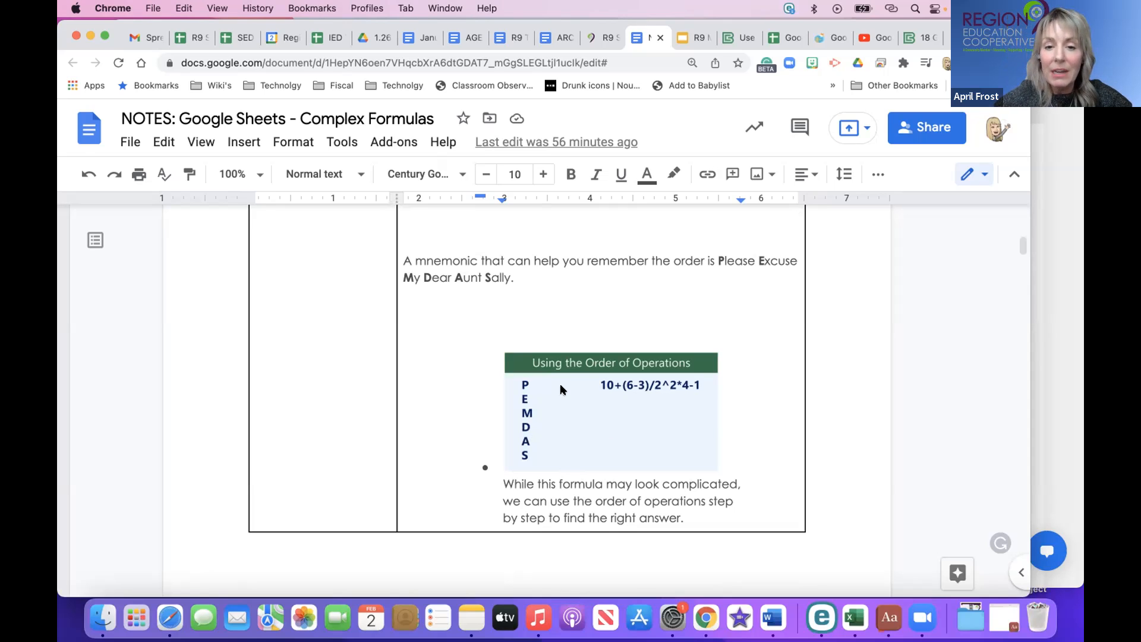
scroll(560, 389, down, 1)
scroll(560, 390, down, 1)
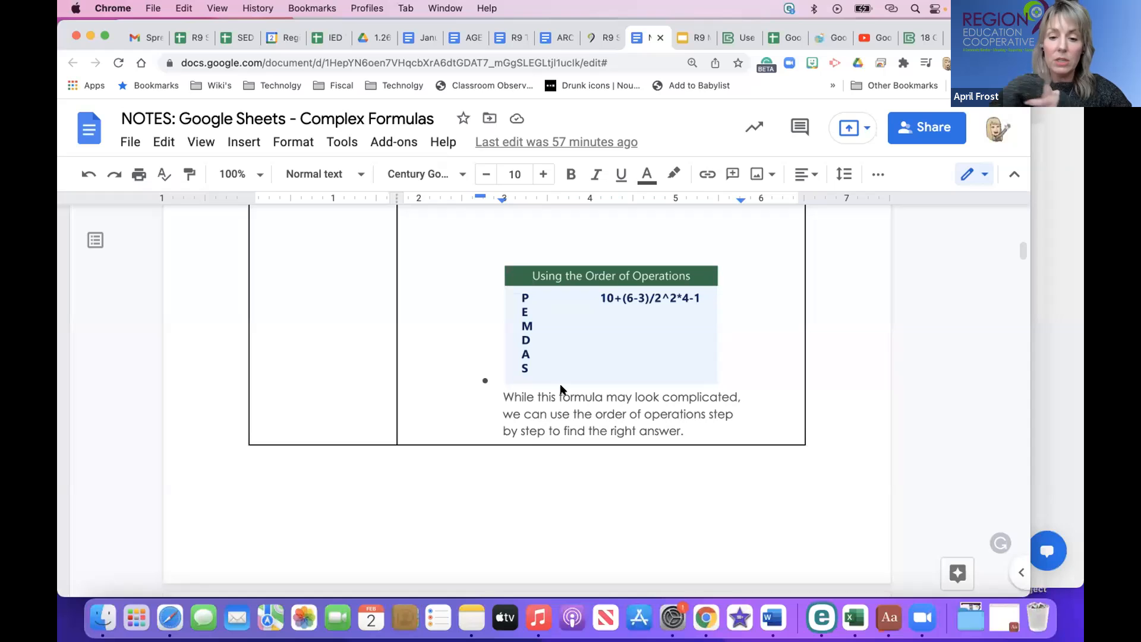
scroll(582, 384, down, 10)
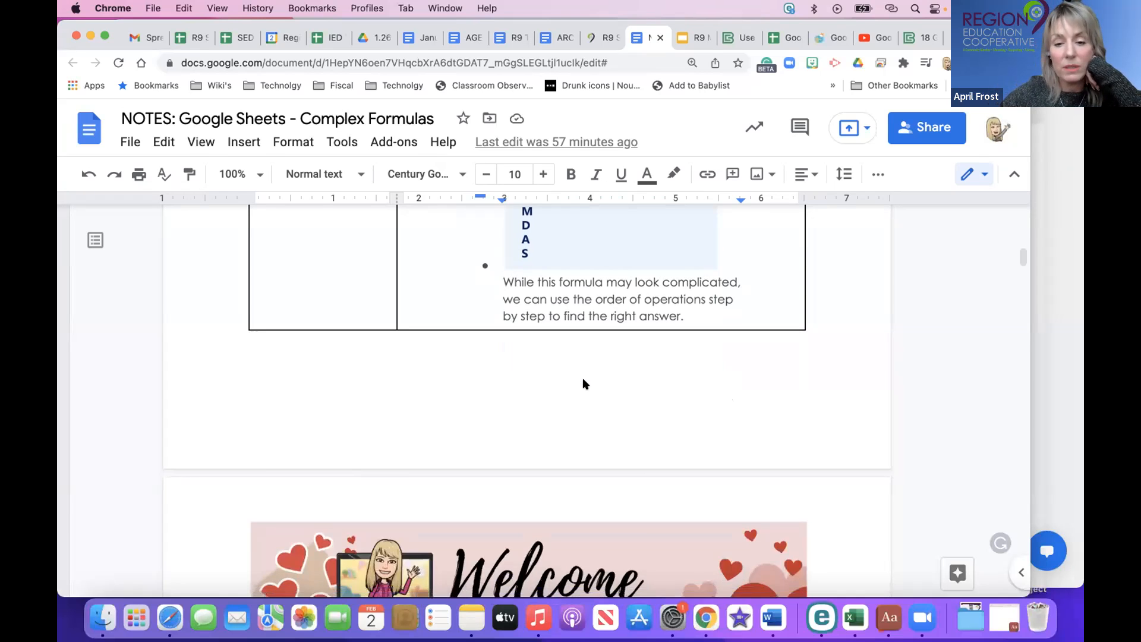
scroll(582, 383, down, 10)
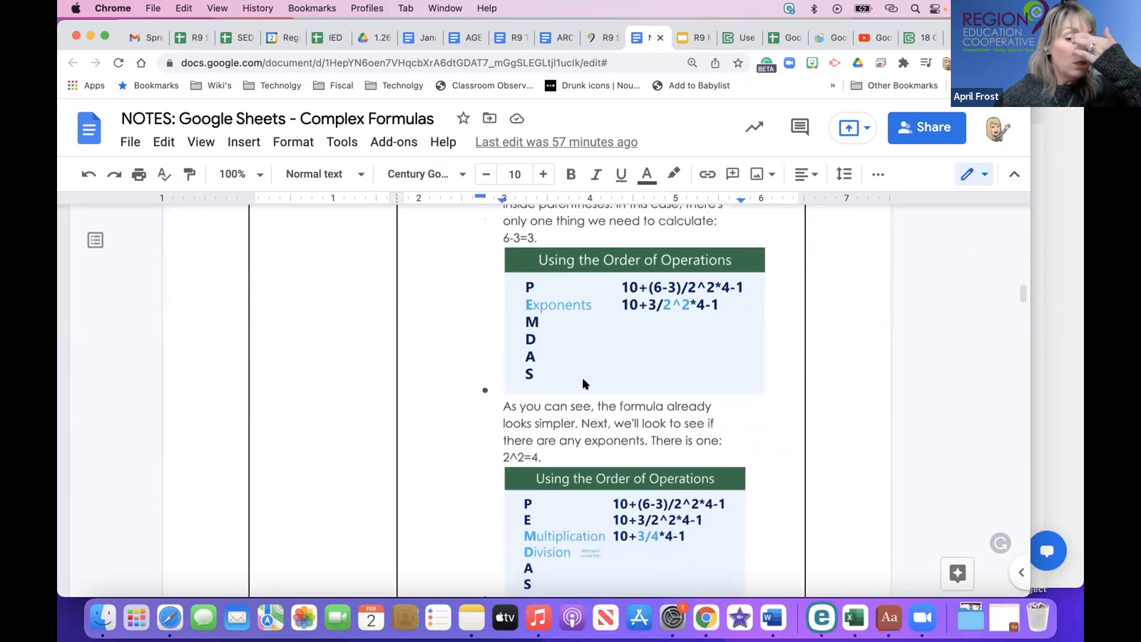
scroll(582, 383, down, 7)
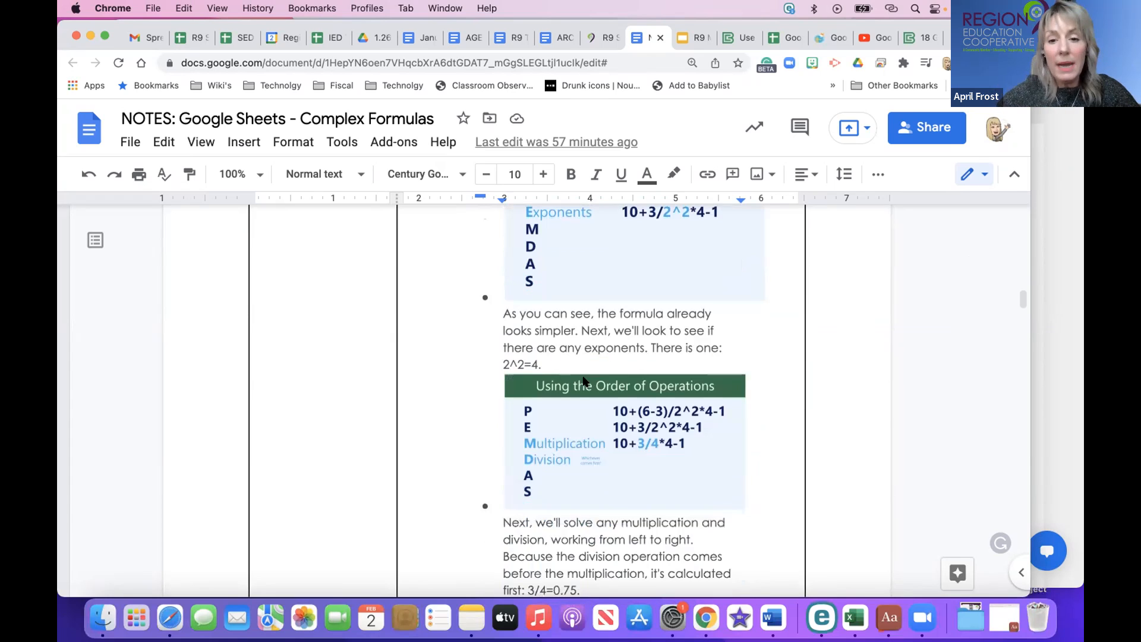
scroll(583, 381, up, 15)
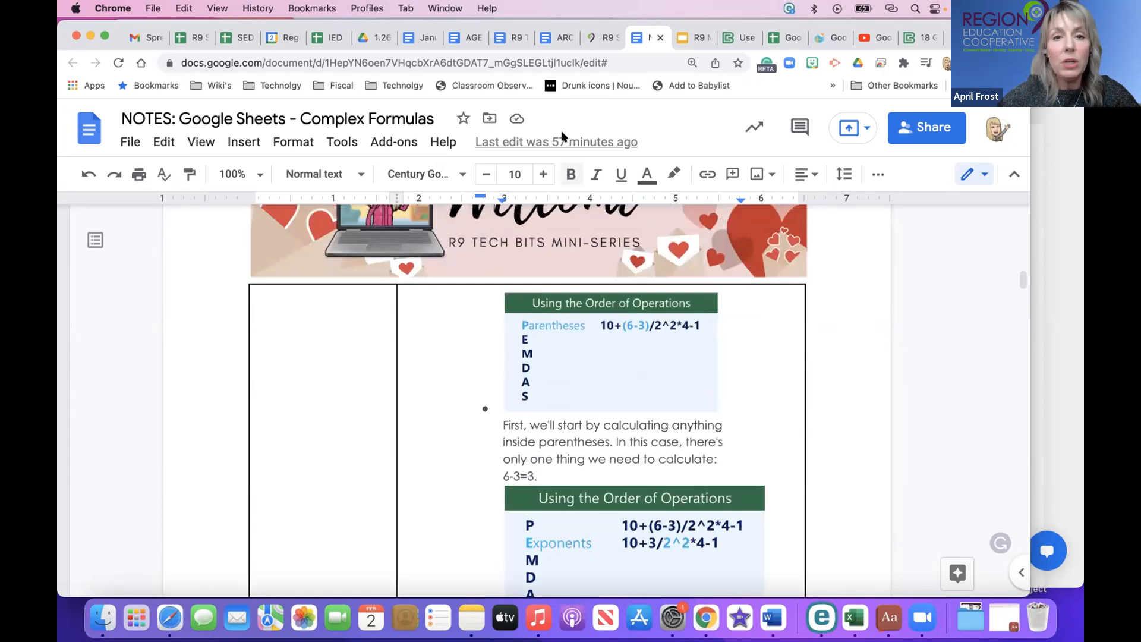
- Switch to the Google Sheets - Complex Formulas spreadsheet and reposition the browser window so the sheet tabs are visible
double_click(906, 23)
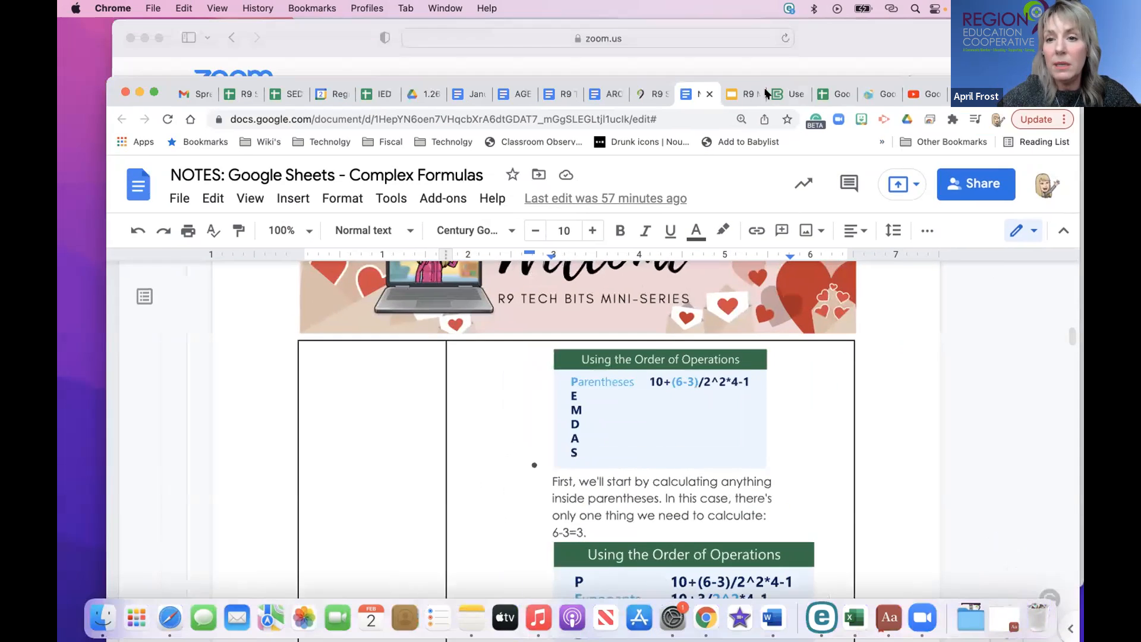
click(826, 97)
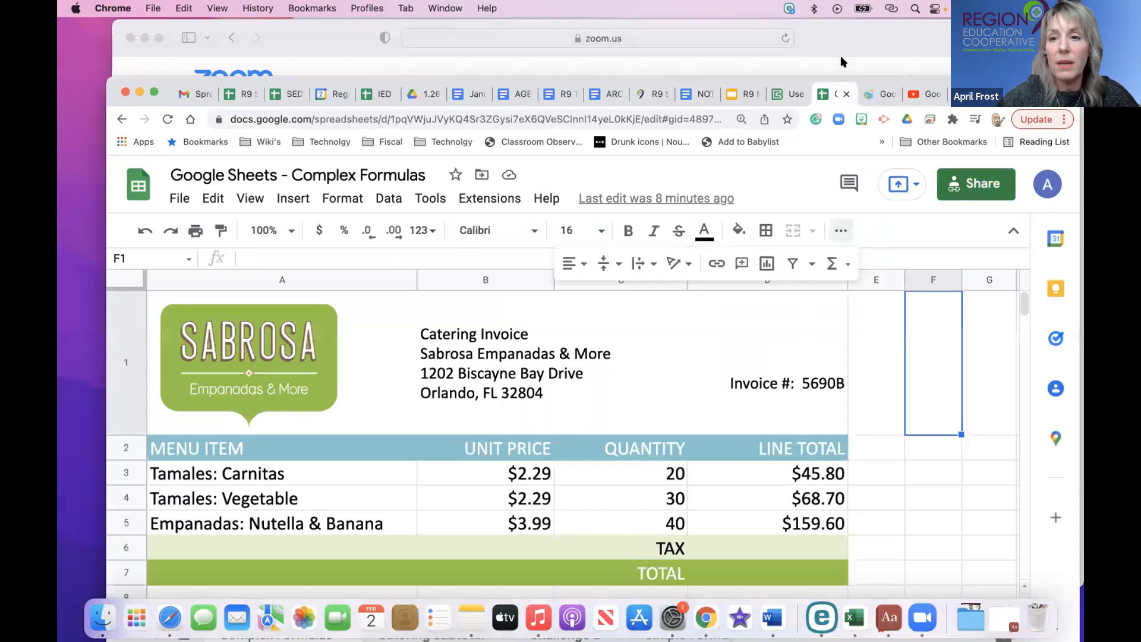
drag(302, 77, 252, 14)
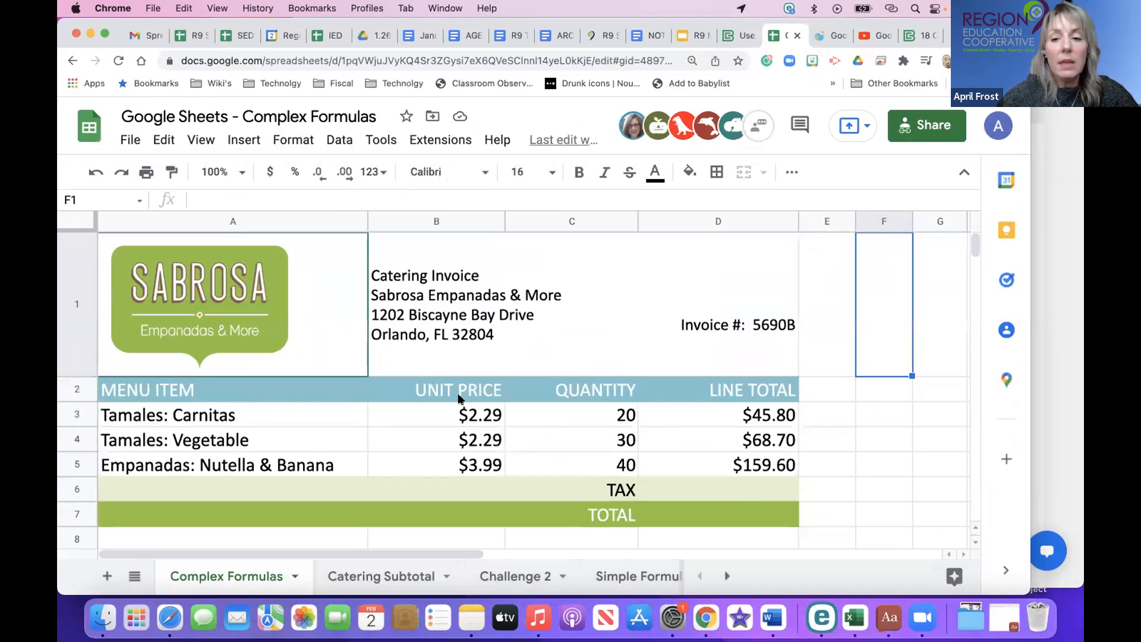
- Look over the catering invoice on the Complex Formulas sheet, from its header to the tax and total rows
click(897, 432)
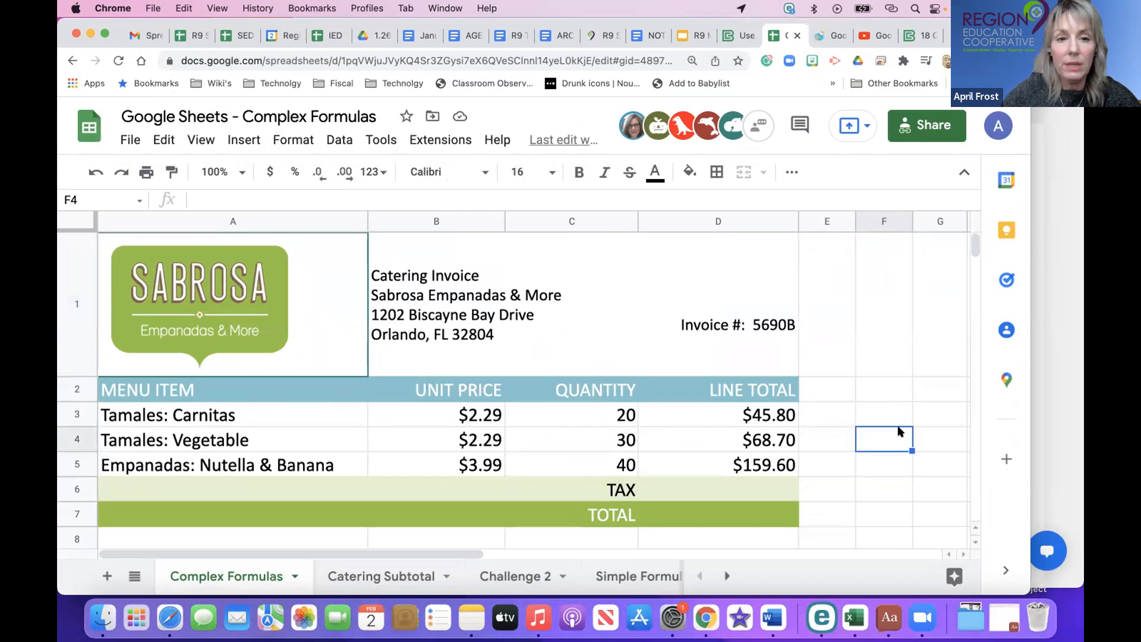
key(Down)
key(Down)
key(Down)
key(Down)
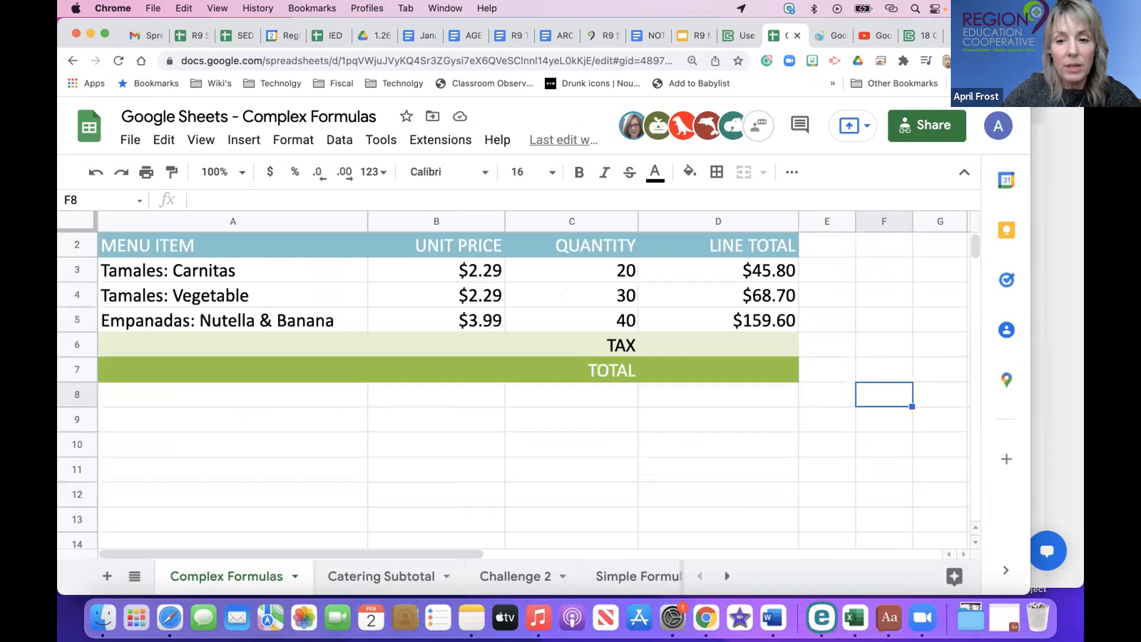
key(Up)
key(Up)
key(Up)
key(Up)
key(Up)
key(Up)
key(Up)
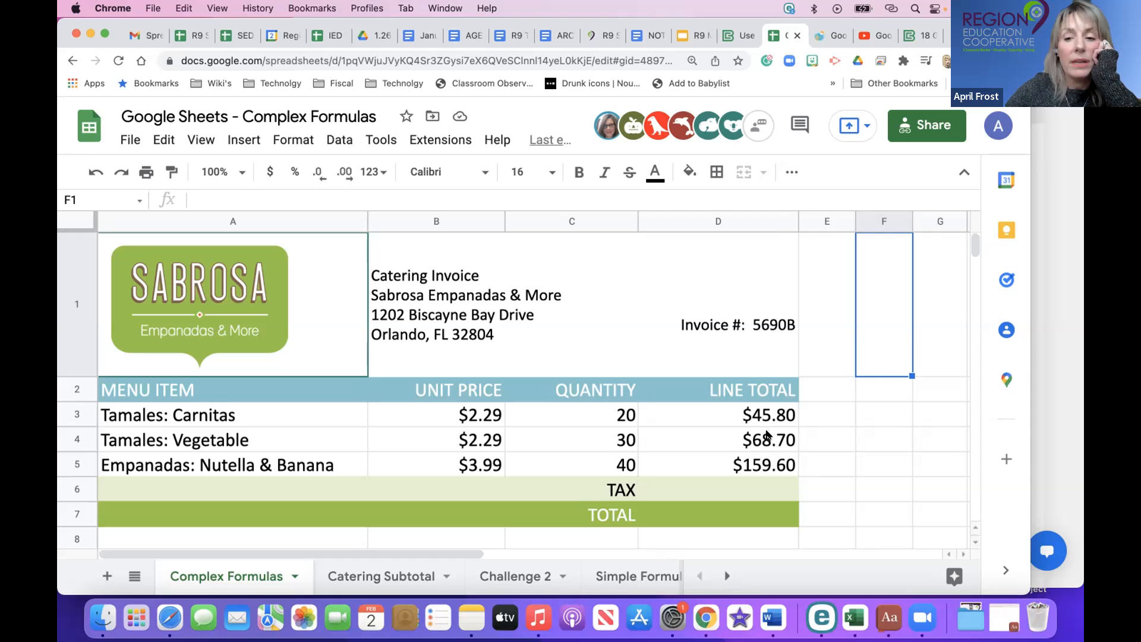
- Inspect the line total formulas of the three menu items in cells D3, D4 and D5
click(762, 412)
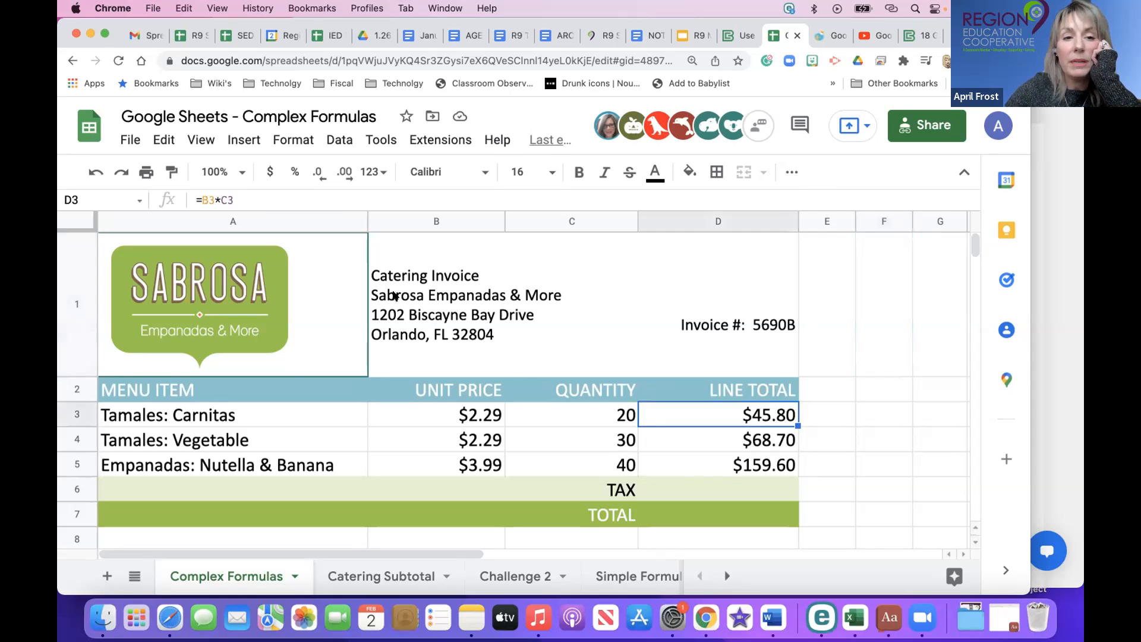
click(715, 450)
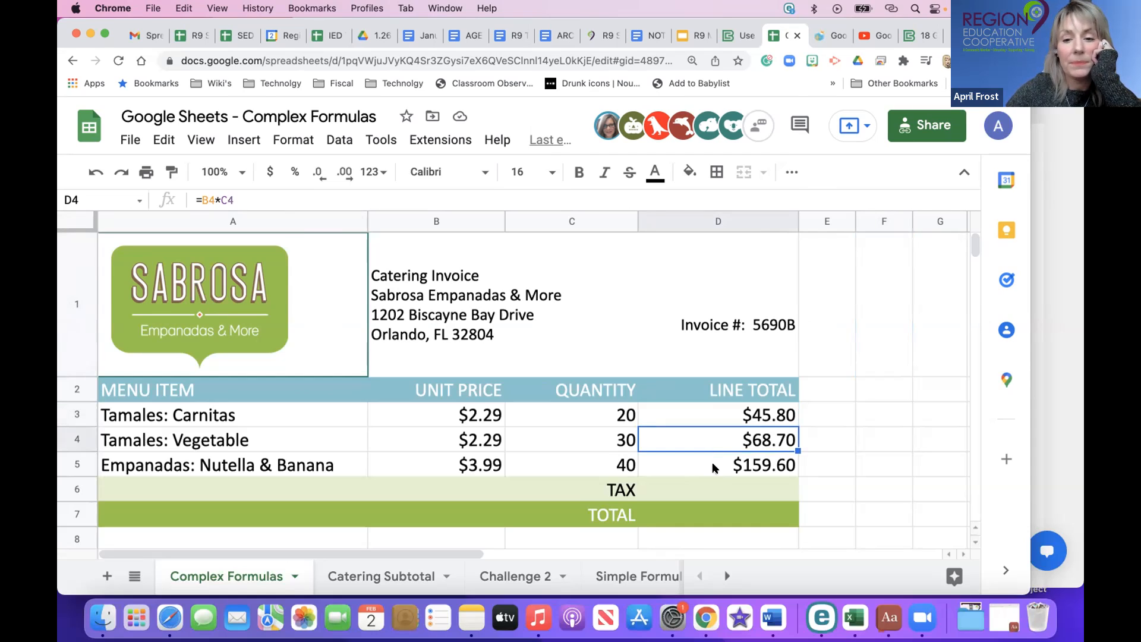
click(715, 468)
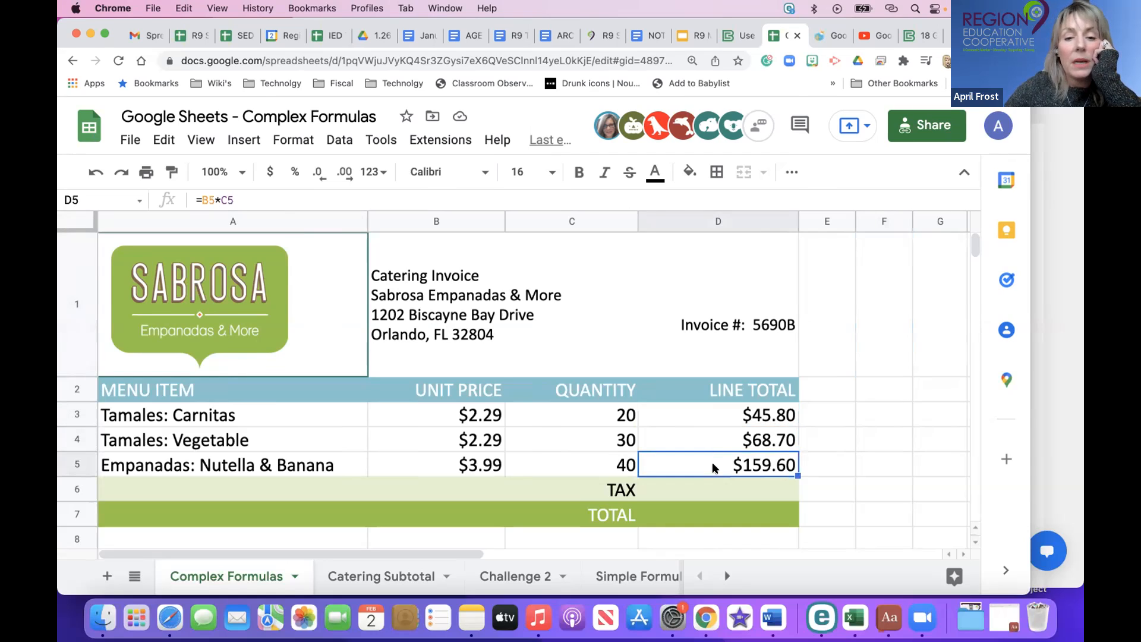
click(827, 440)
scroll(826, 445, down, 2)
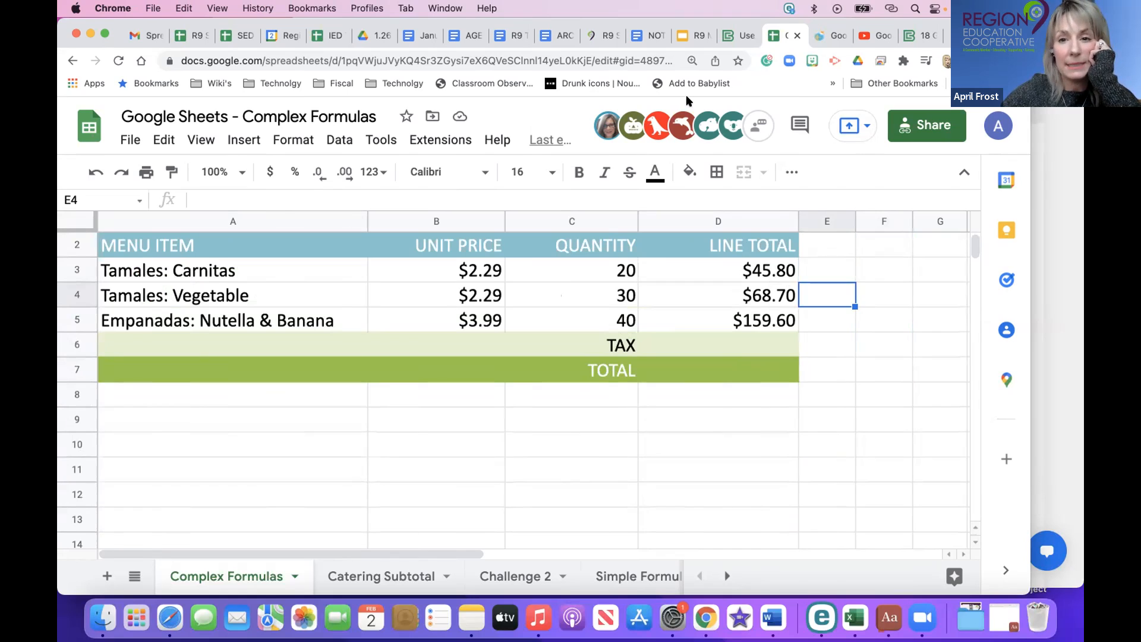
click(692, 344)
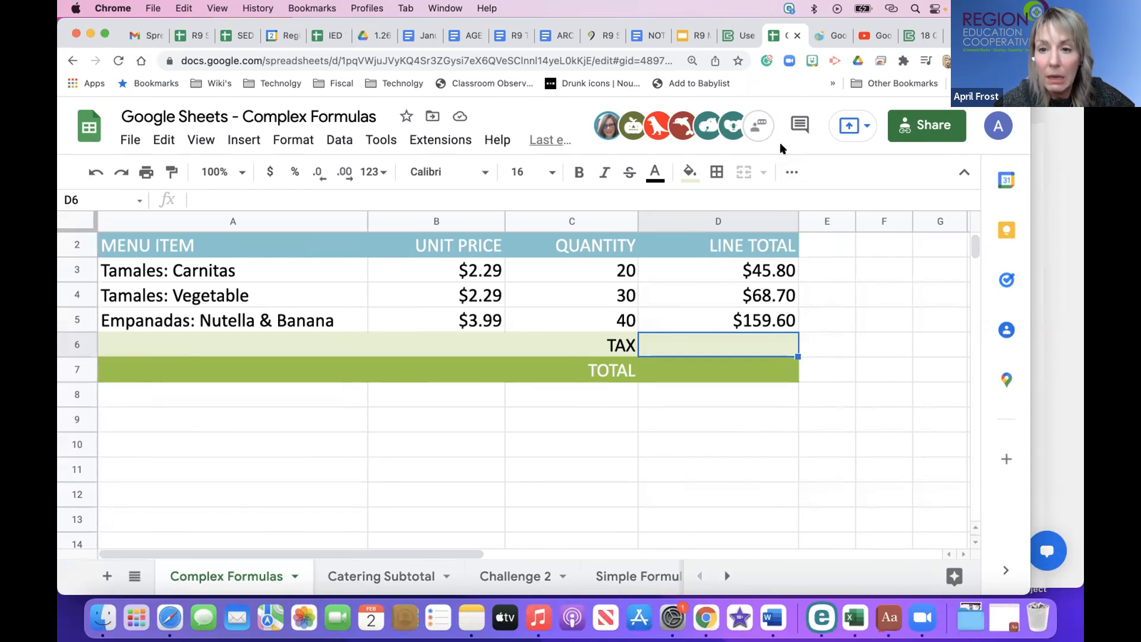
click(792, 172)
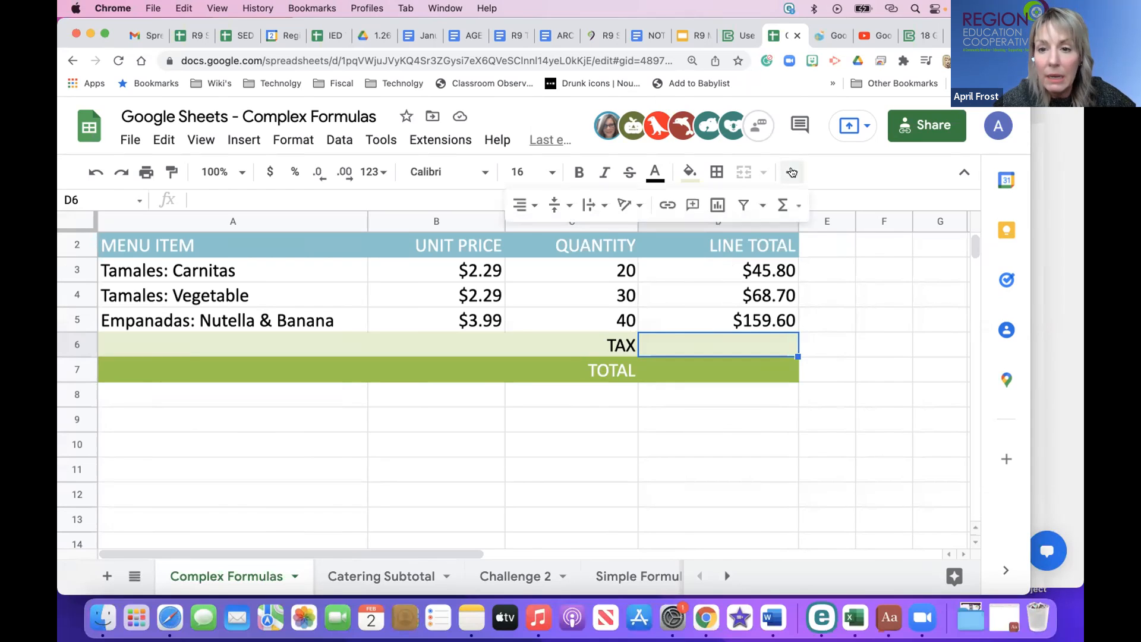
click(799, 206)
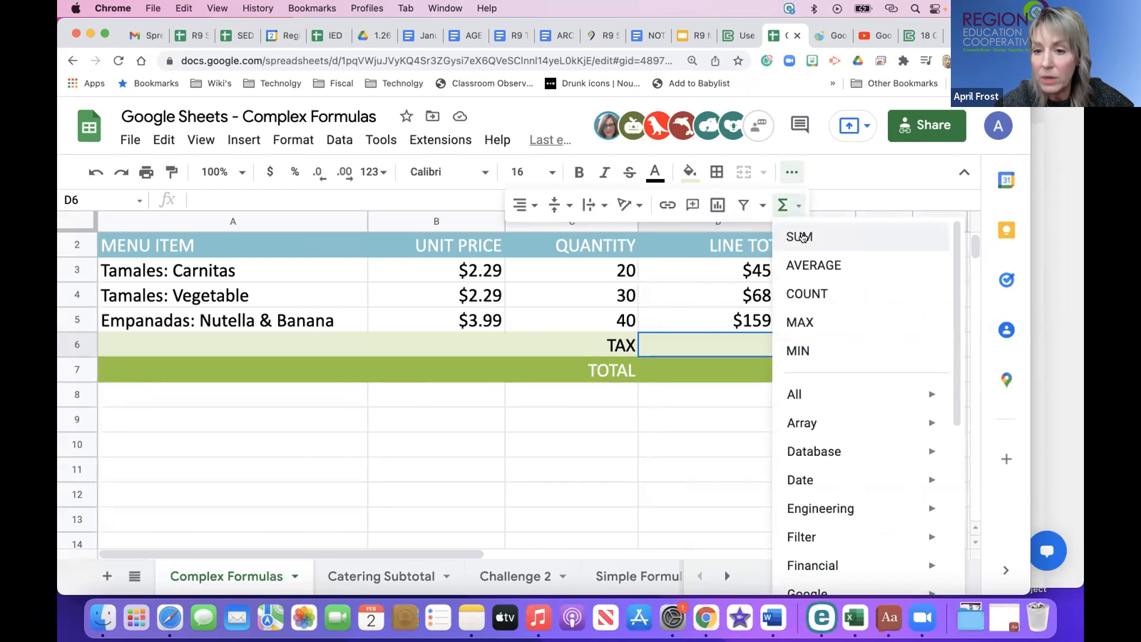
click(802, 237)
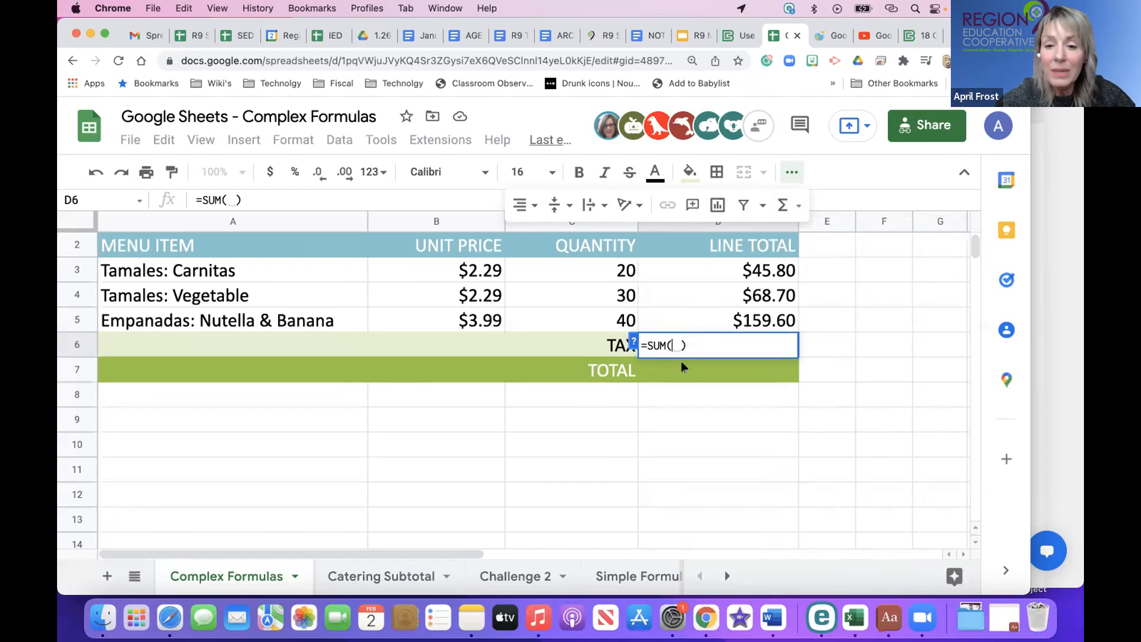
key(super+a)
key(BackSpace)
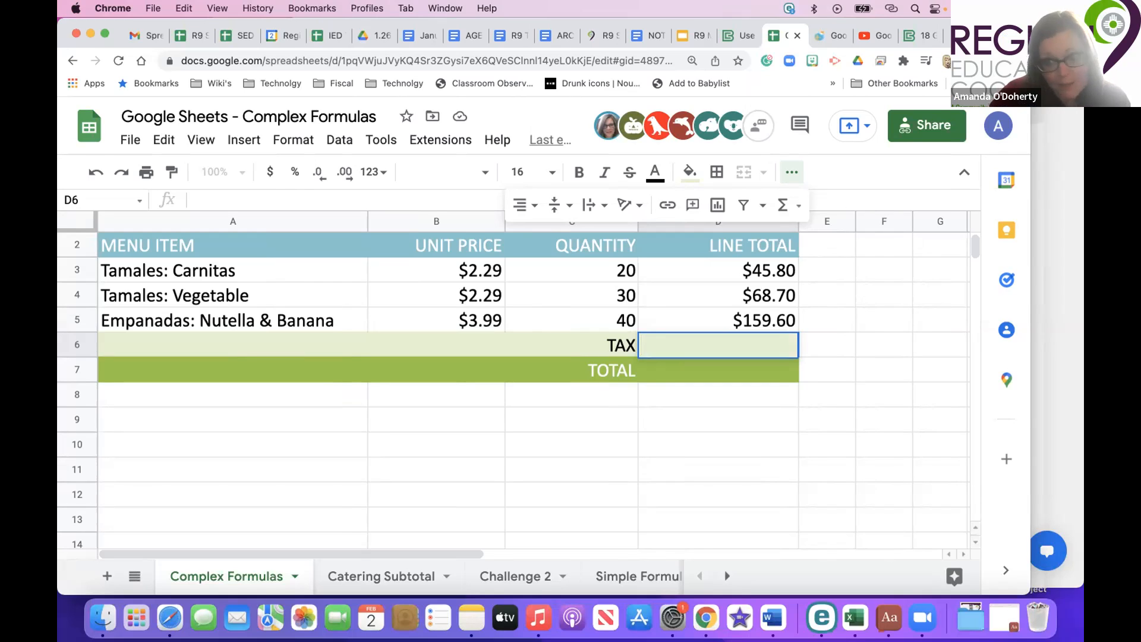
text(=)
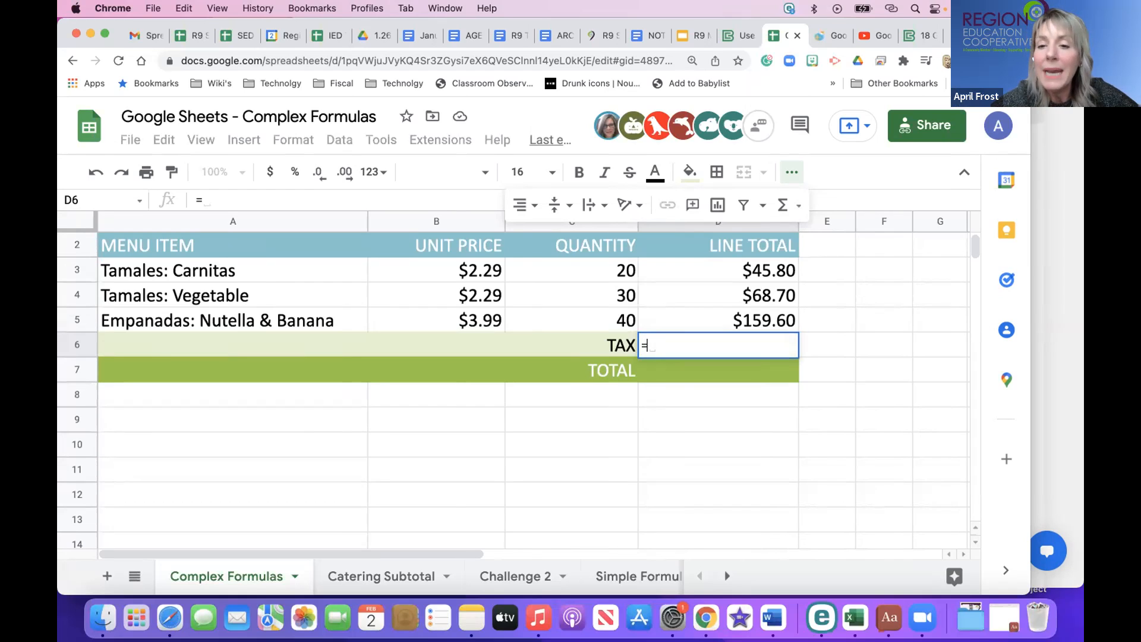
drag(709, 267, 711, 321)
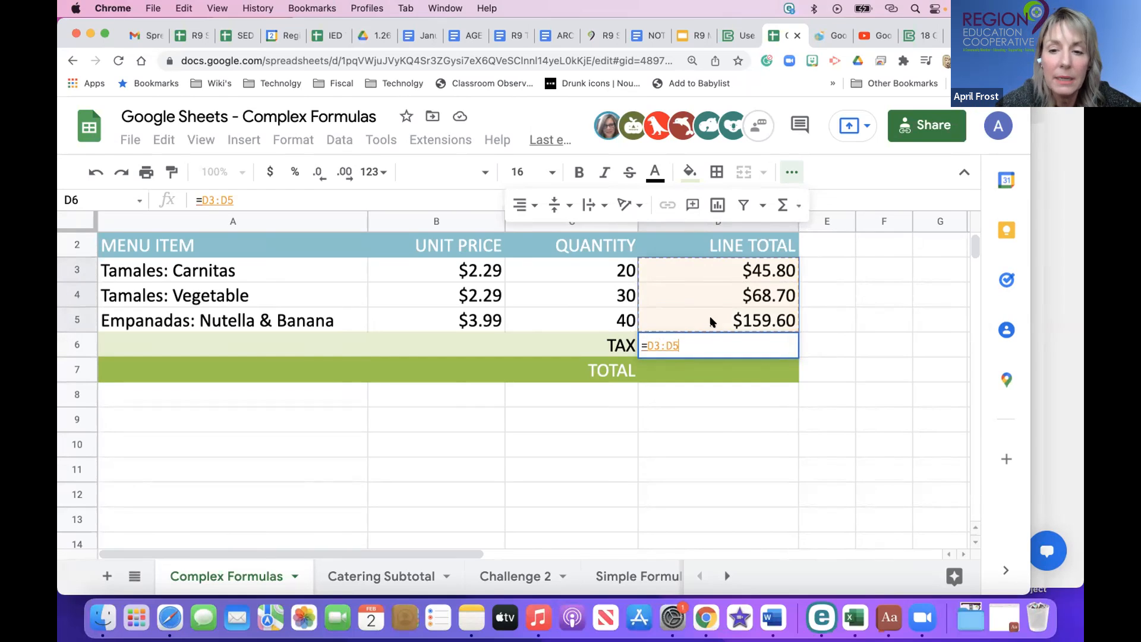
text(8)
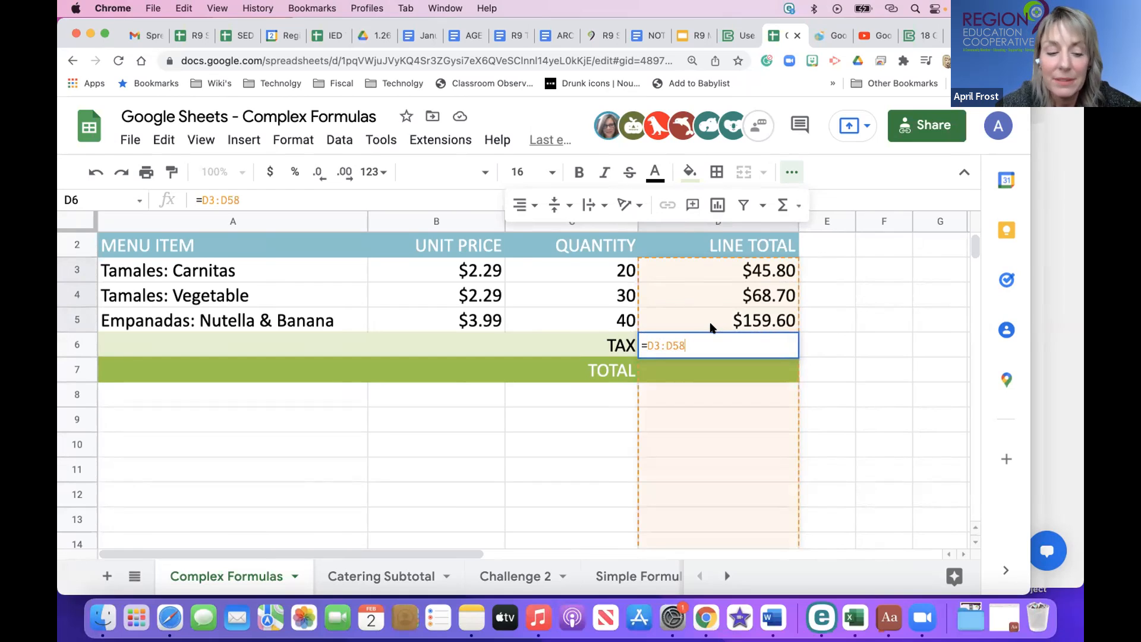
key(Escape)
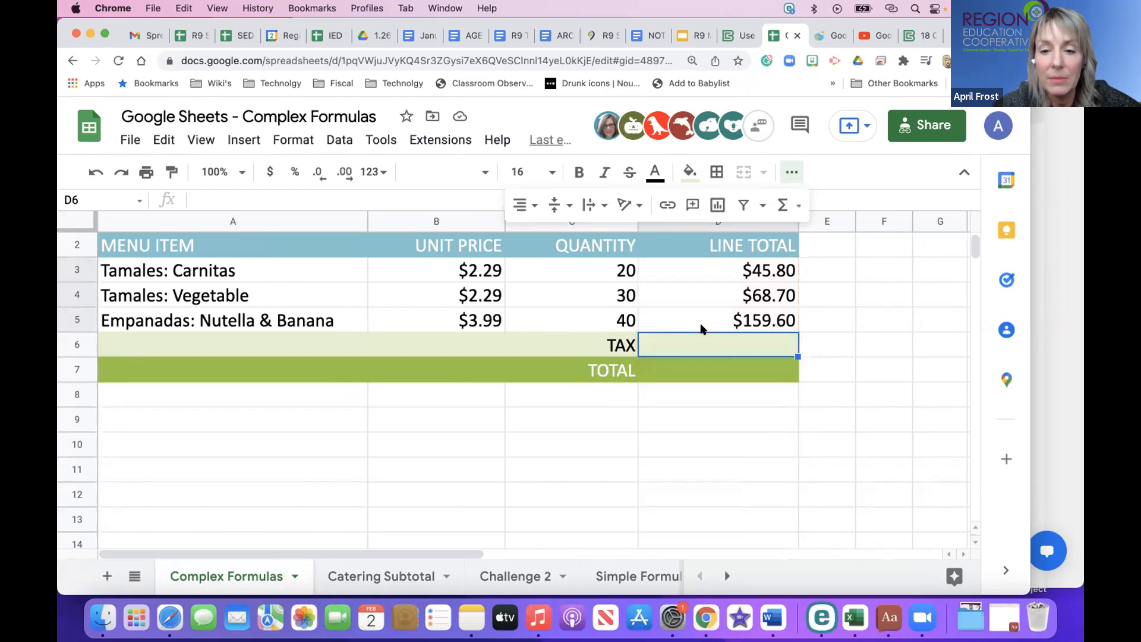
- Try calculating the tax in cell D6 with the formula =D3:D5*.55, using the three line totals as the range
text(=)
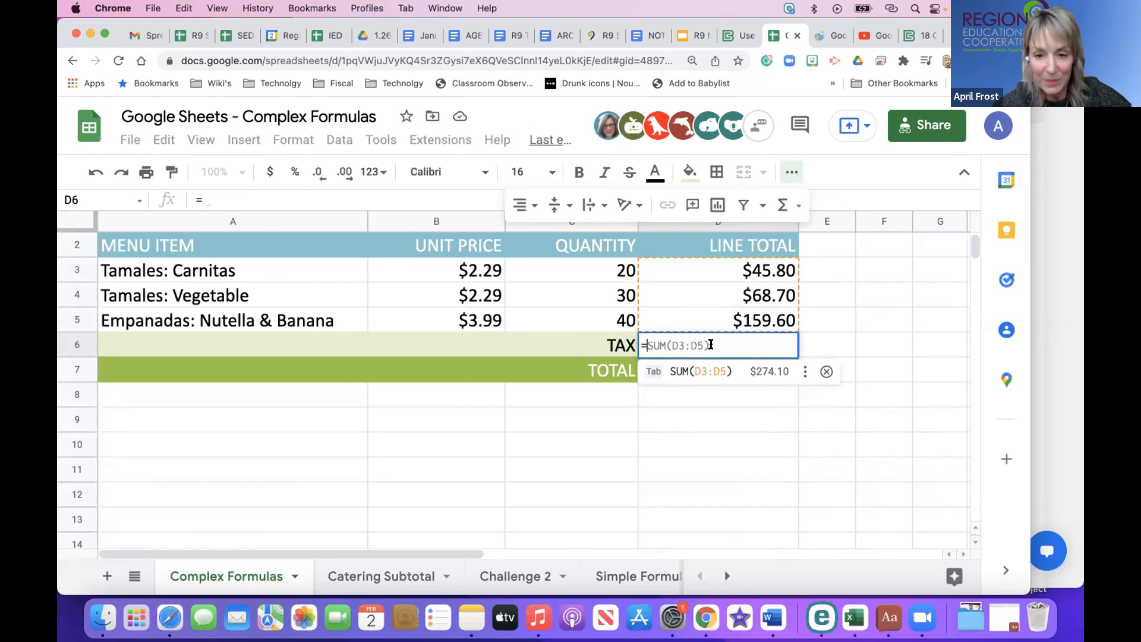
key(Escape)
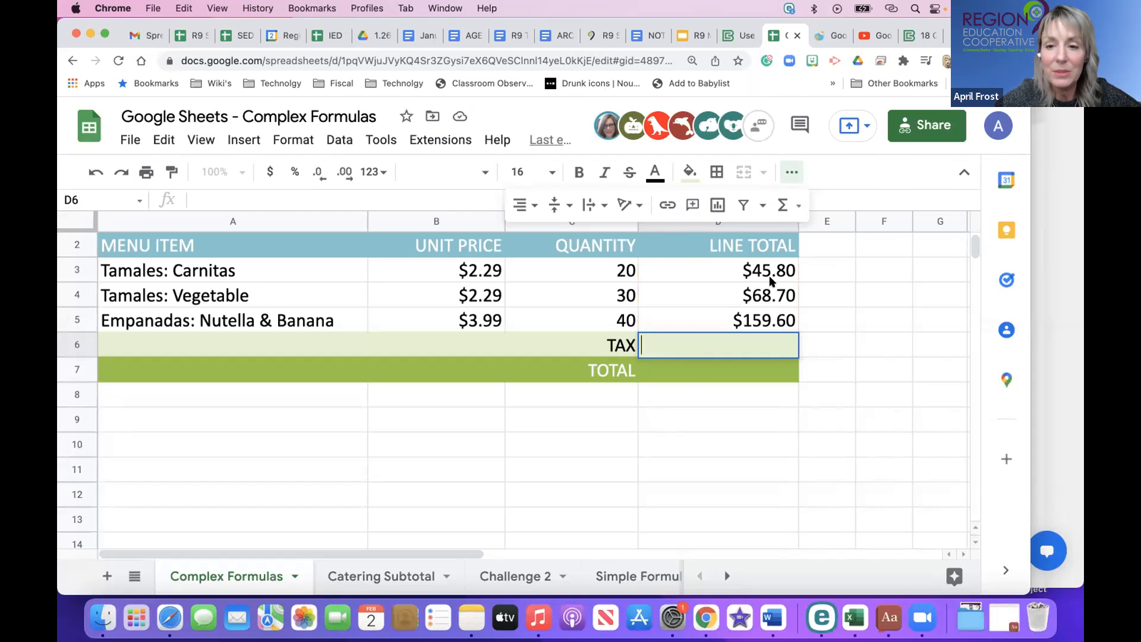
text(=)
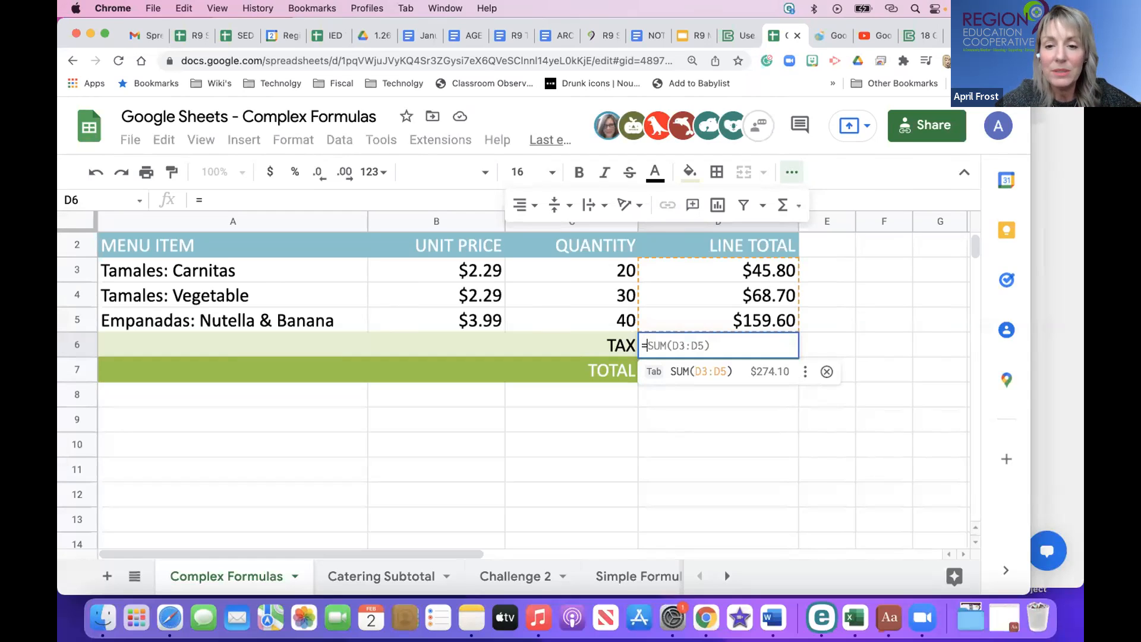
click(761, 269)
drag(761, 269, 762, 316)
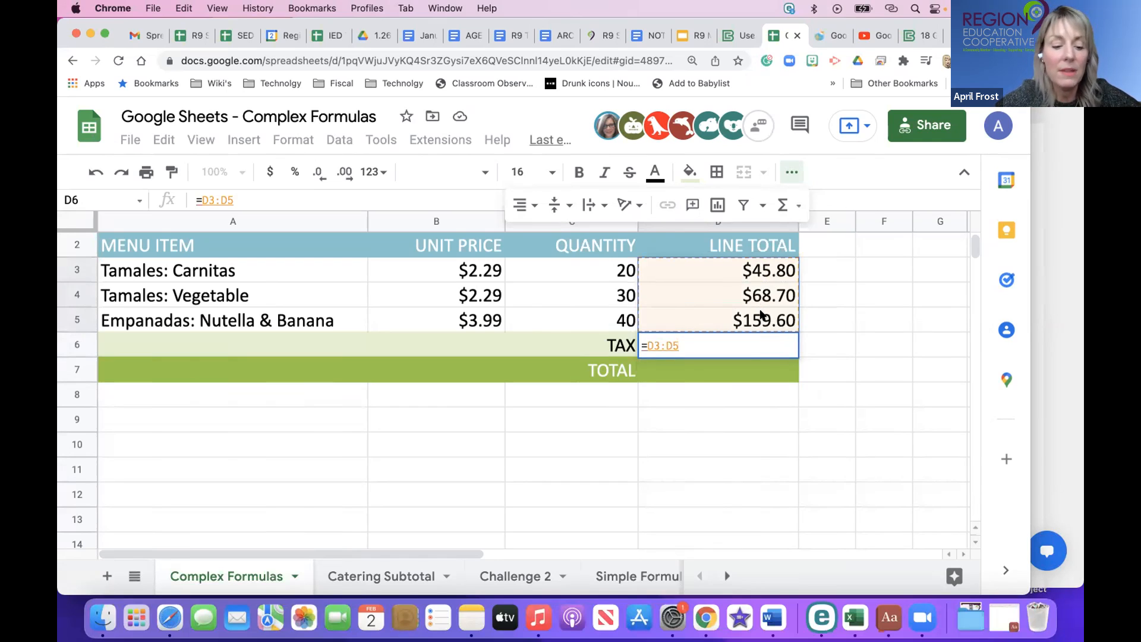
text(*)
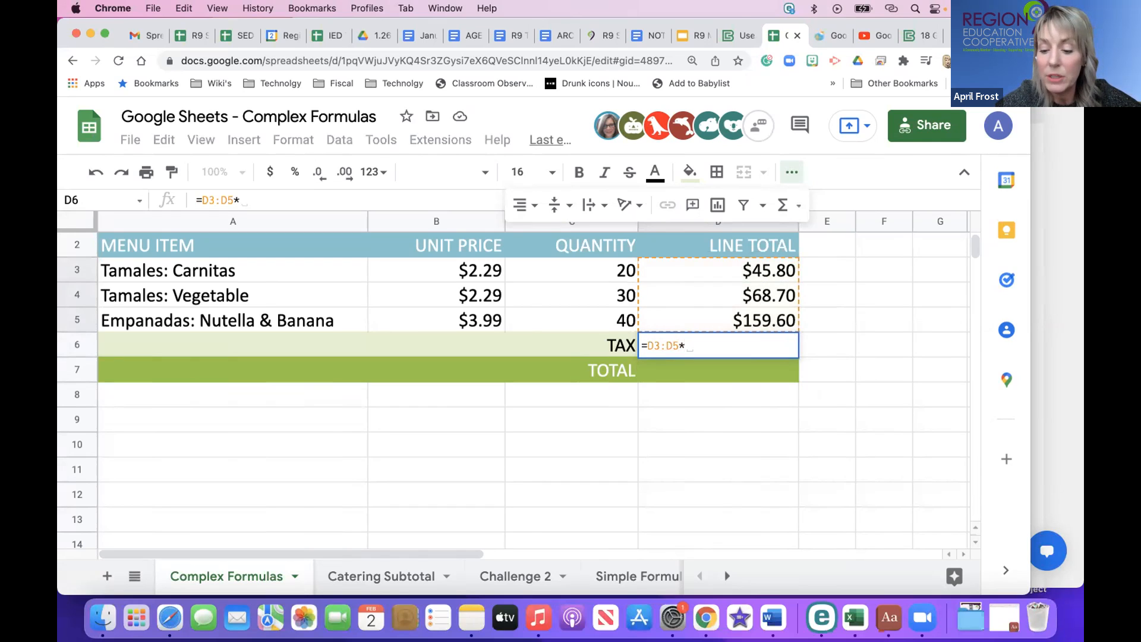
text(.)
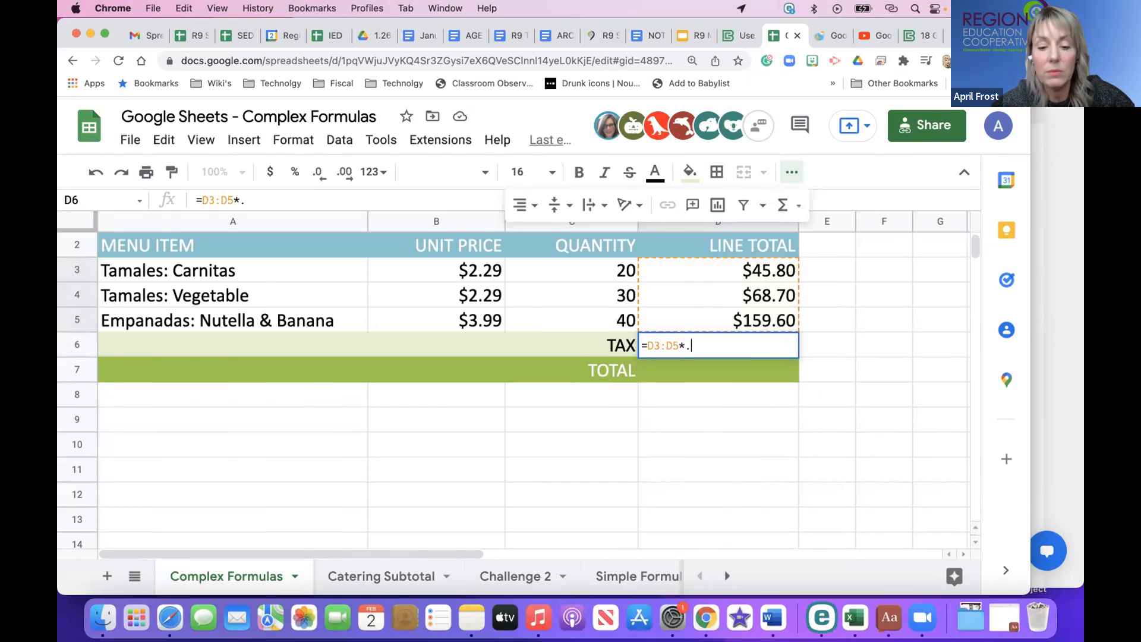
text(55)
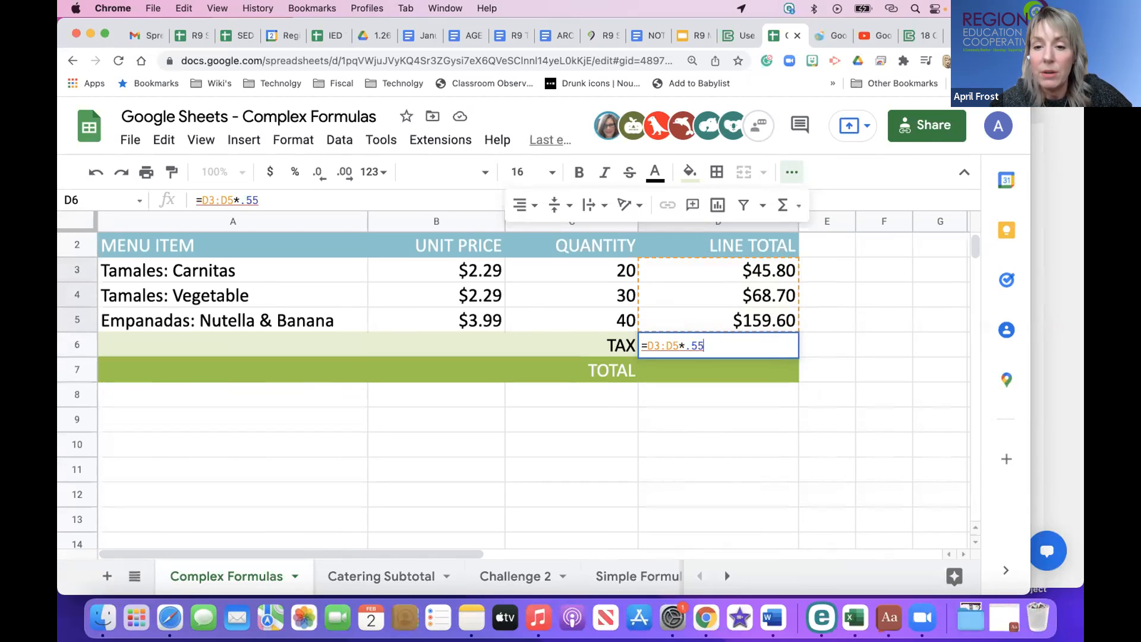
key(Tab)
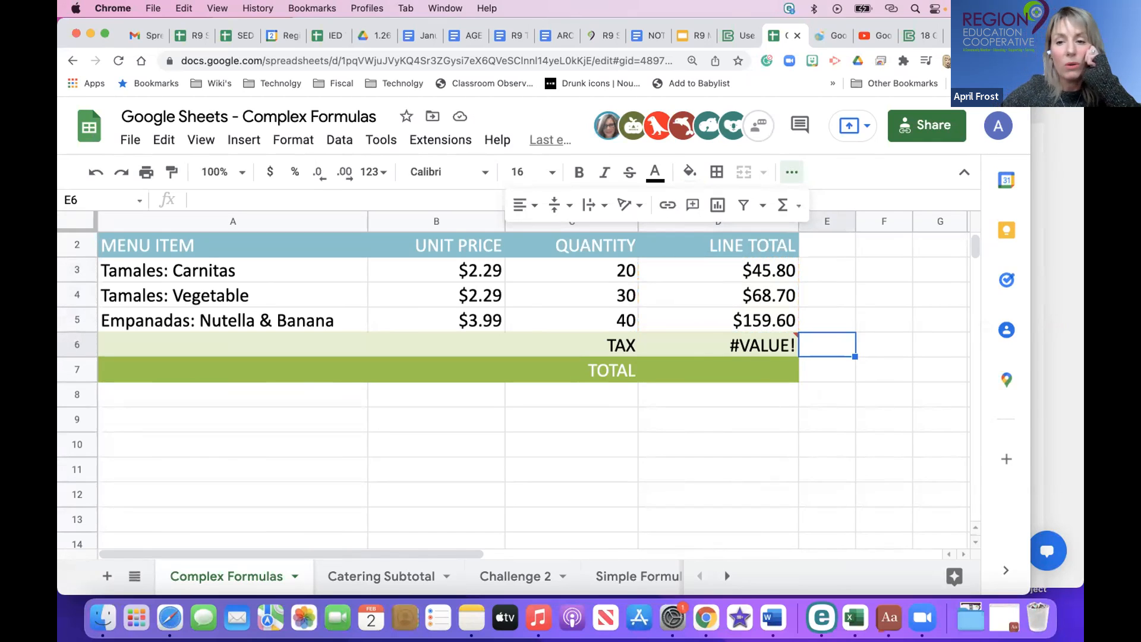
- Reopen the tax formula in cell D6 and erase everything after the equals sign
click(718, 345)
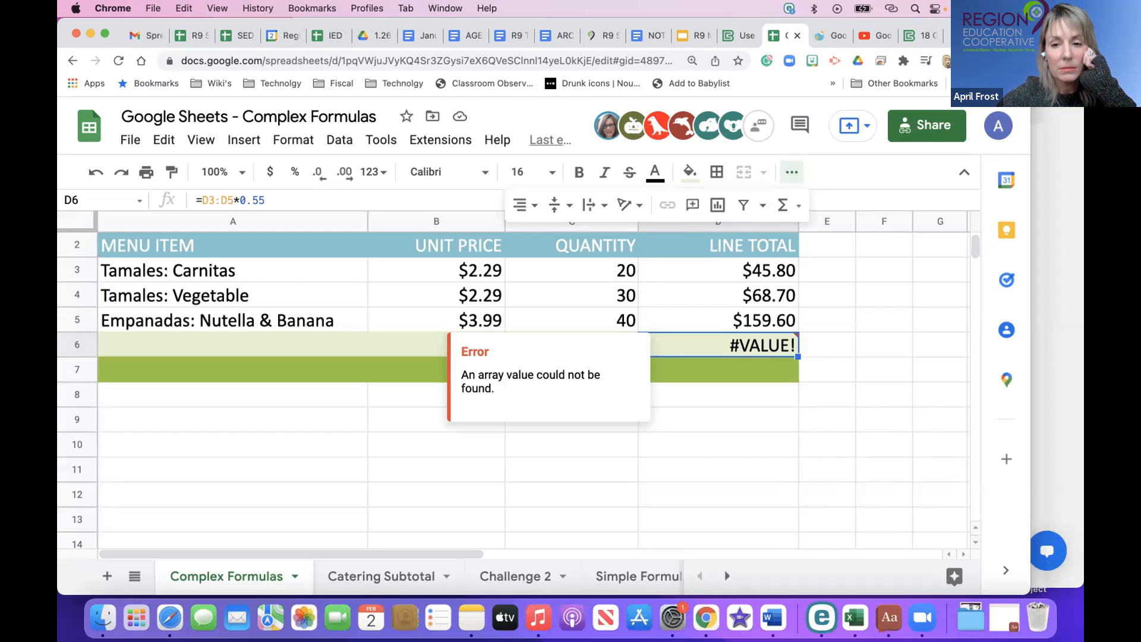
click(268, 200)
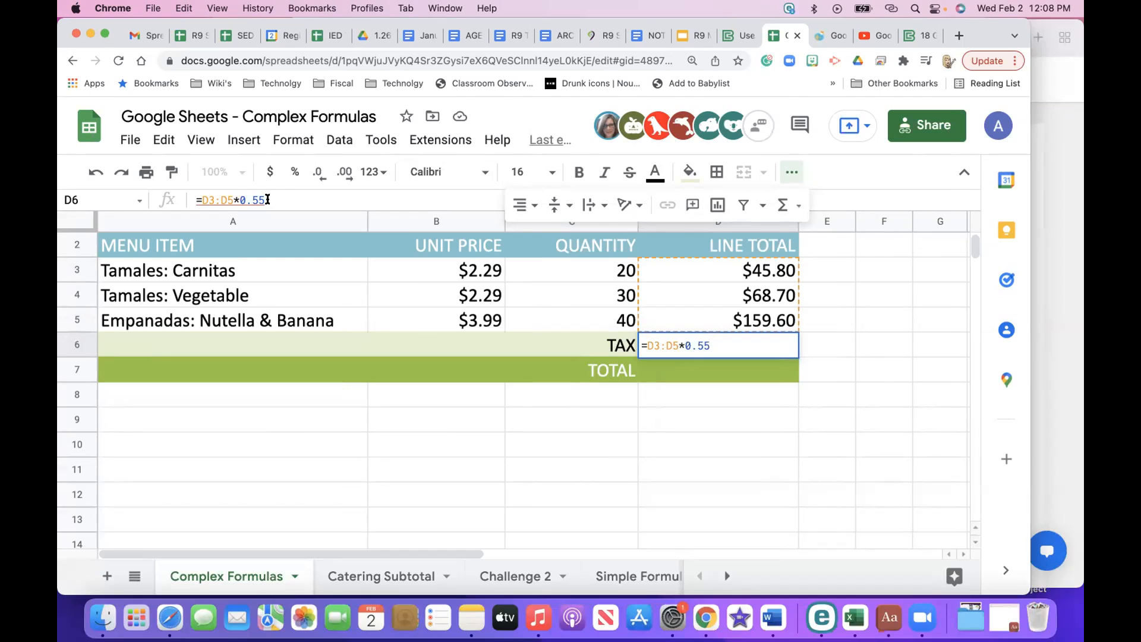
click(717, 347)
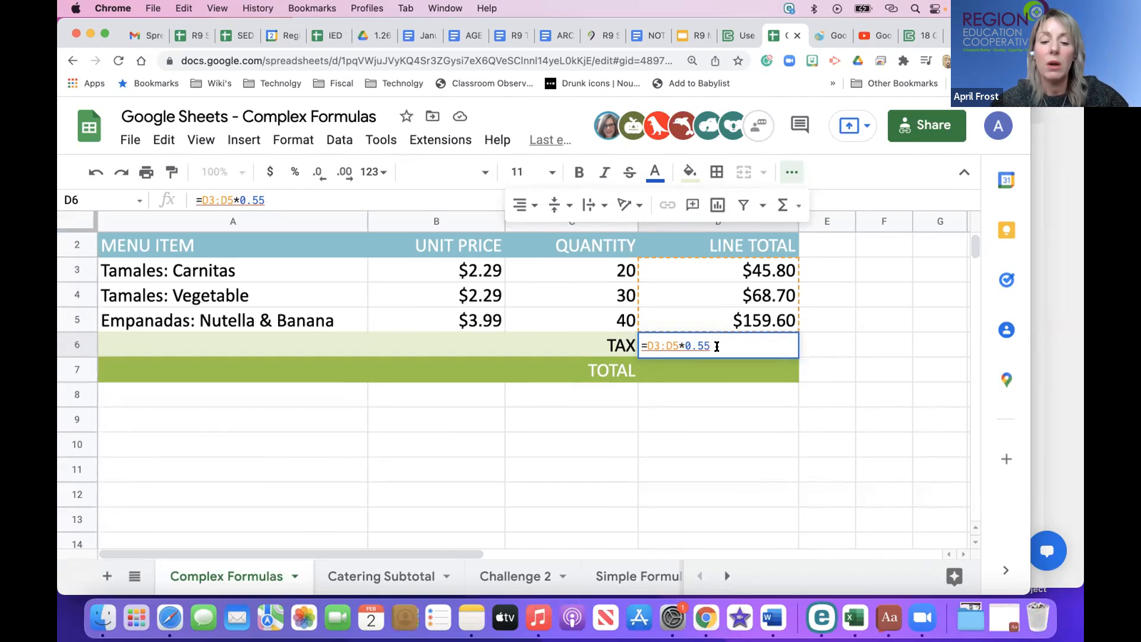
key(BackSpace)
key(BackSpace)
key(BackSpace)
key(BackSpace)
key(BackSpace)
key(BackSpace)
key(BackSpace)
key(BackSpace)
key(BackSpace)
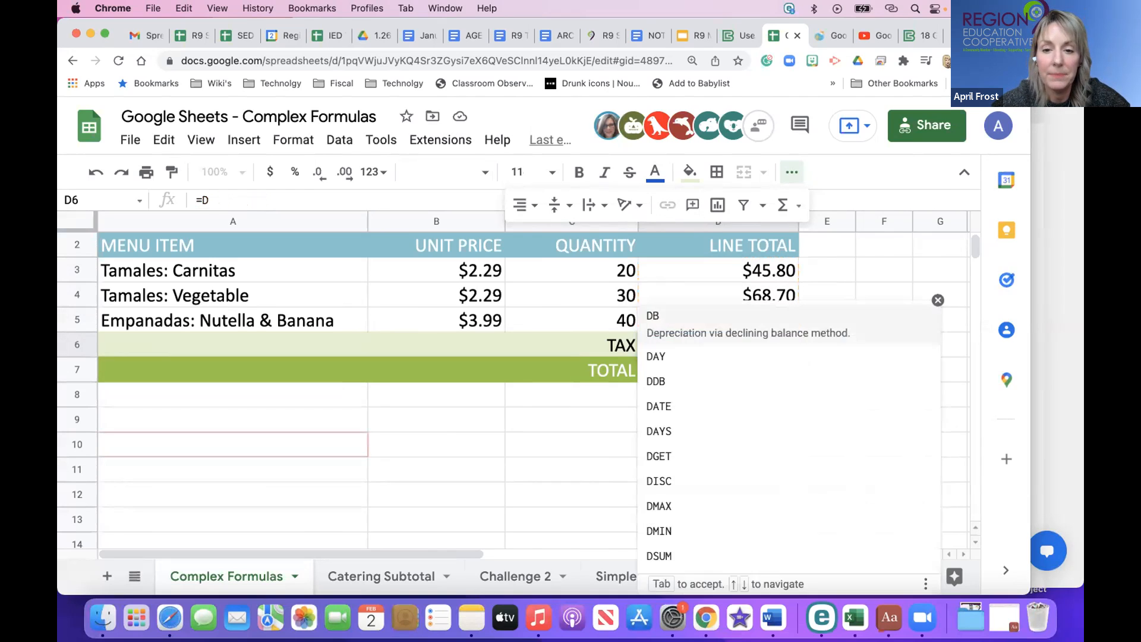
key(BackSpace)
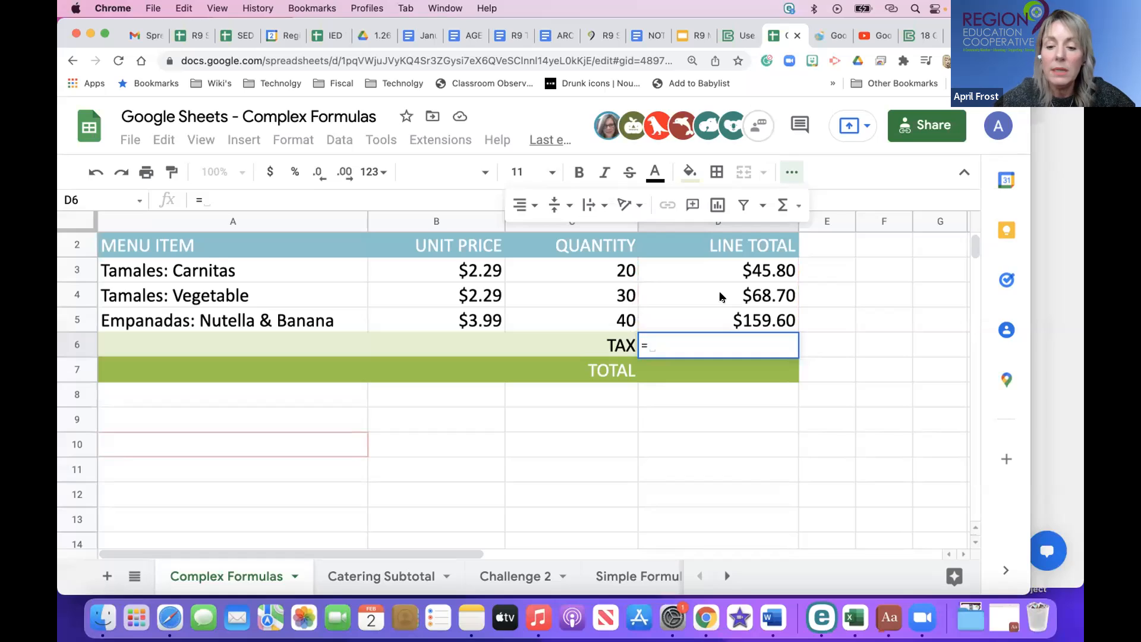
- Try the tax formula in D6 with the line total range in parentheses, as =(D3:D5)*.55
text(()
drag(737, 271, 742, 319)
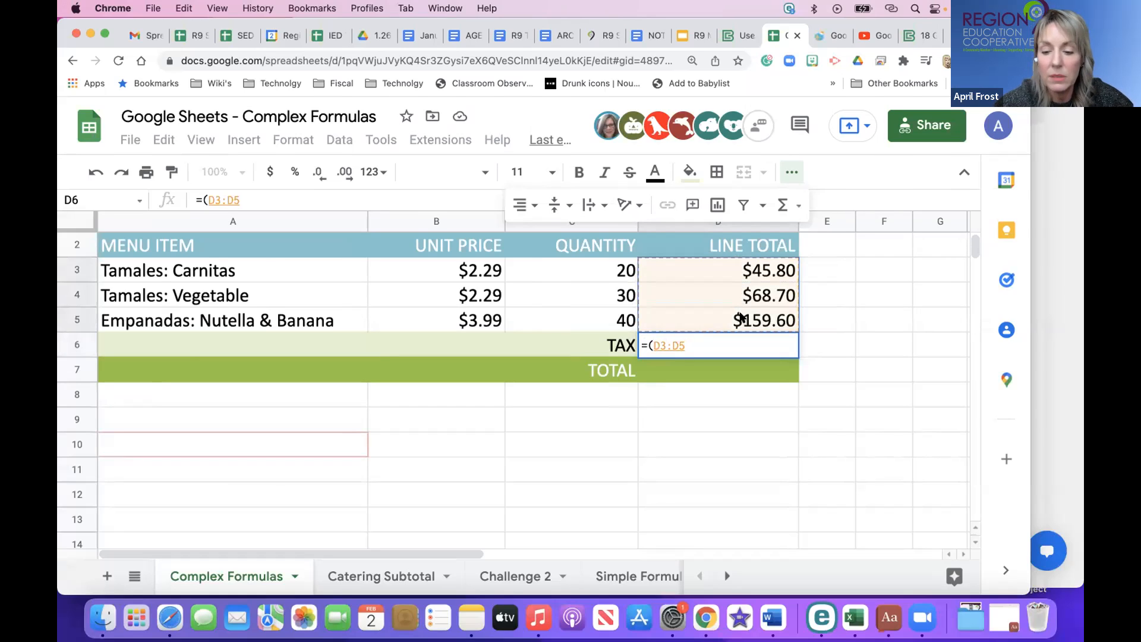
text())
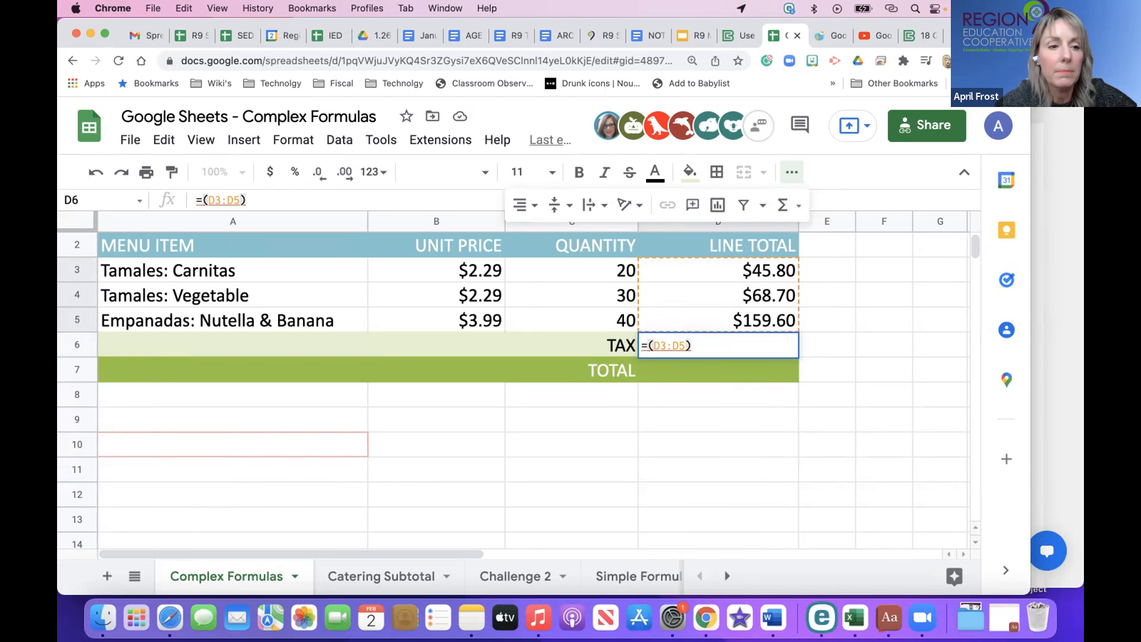
text(*)
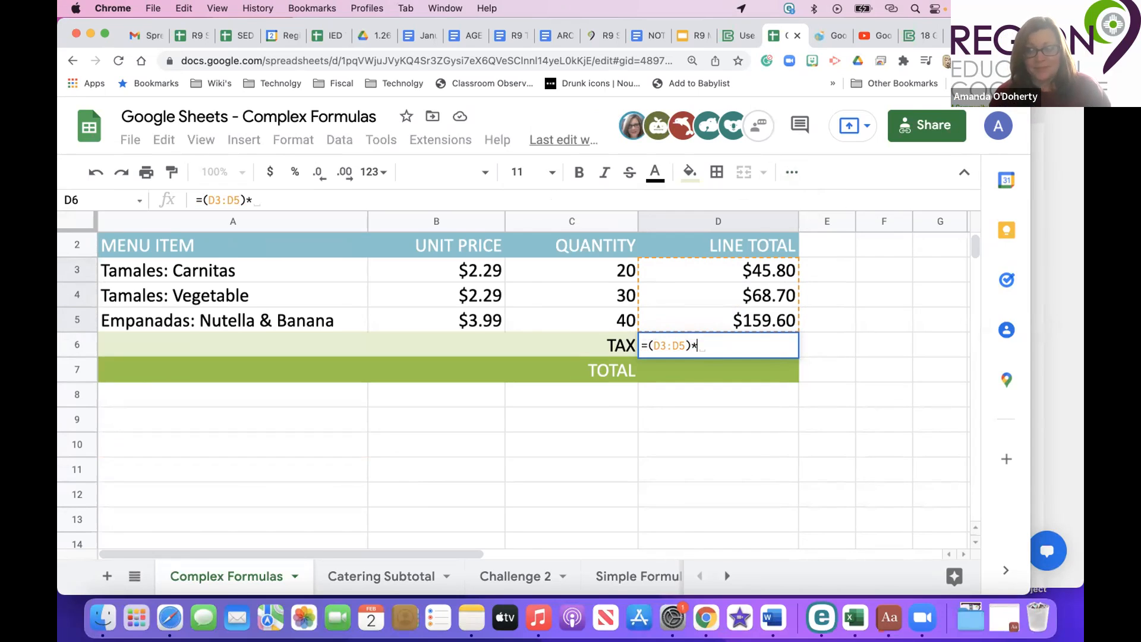
text(.)
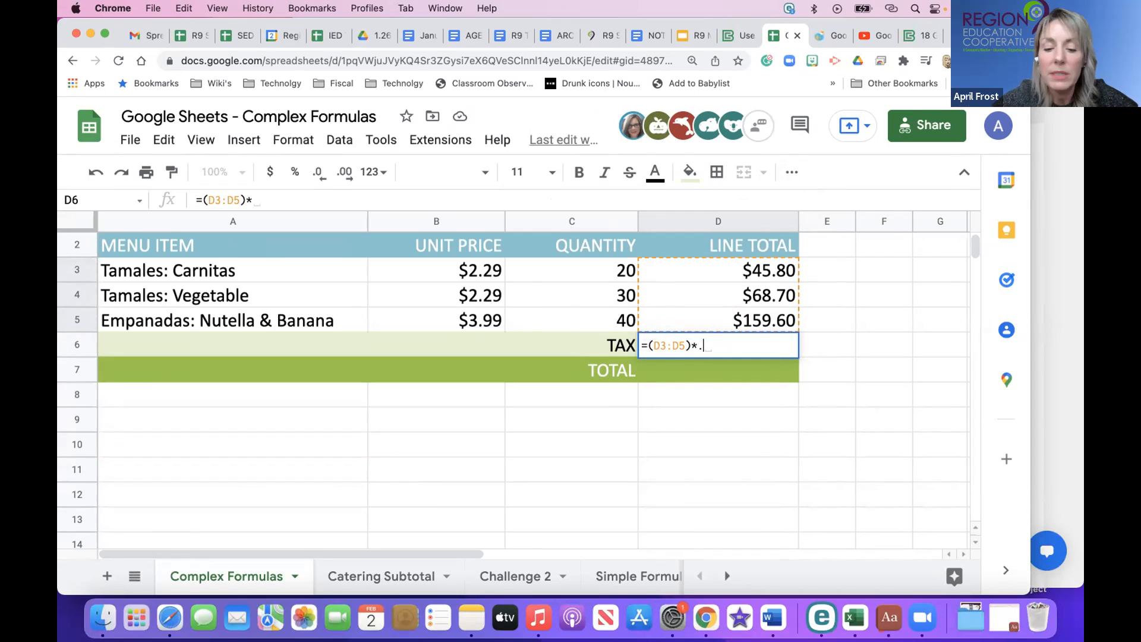
text(55)
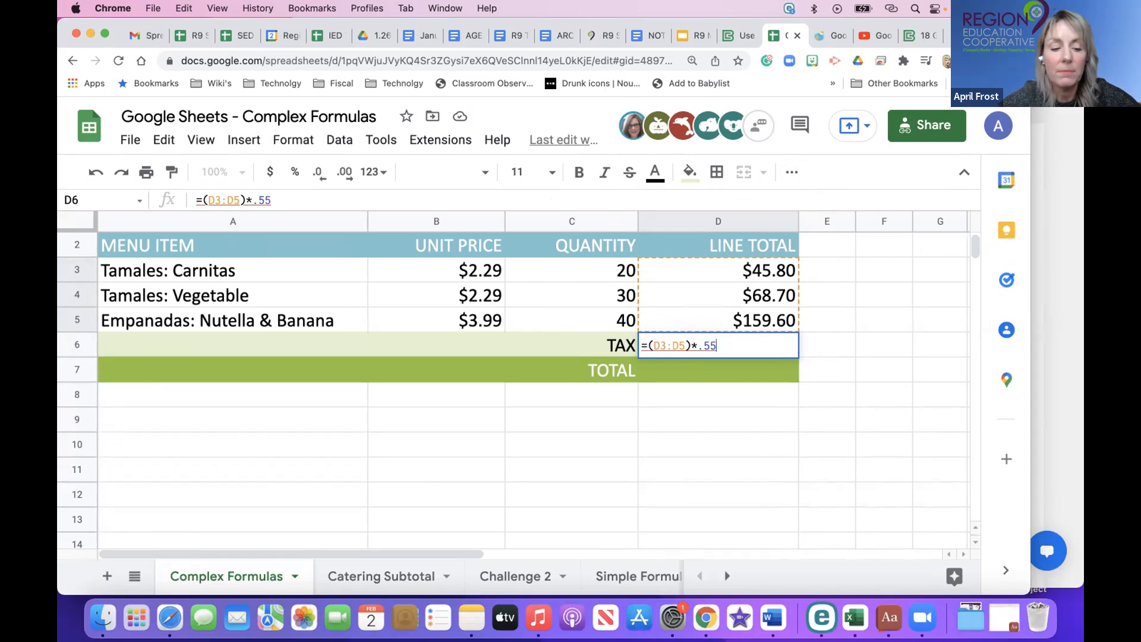
key(Return)
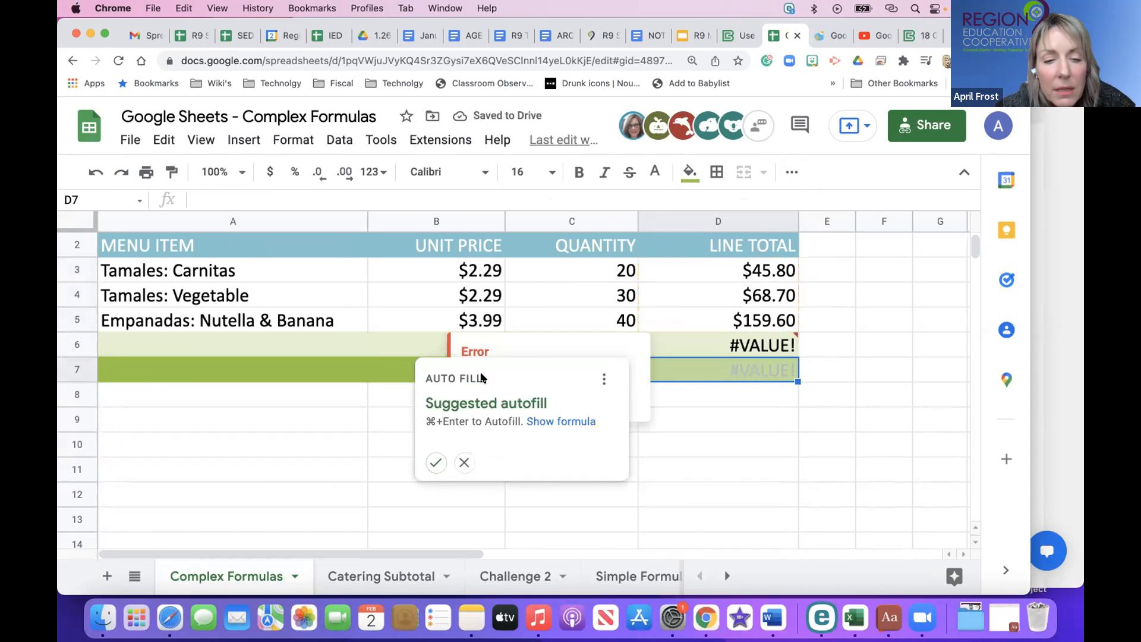
- Reject the suggested autofill for the total cell and clear the tax formula from D6
click(464, 462)
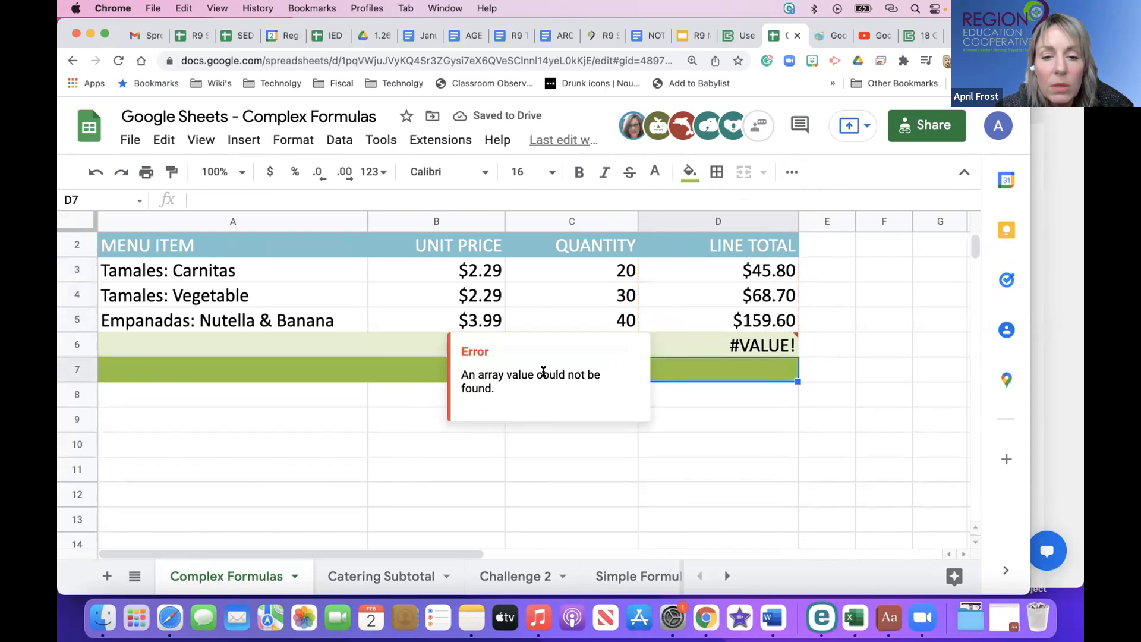
click(722, 337)
key(Delete)
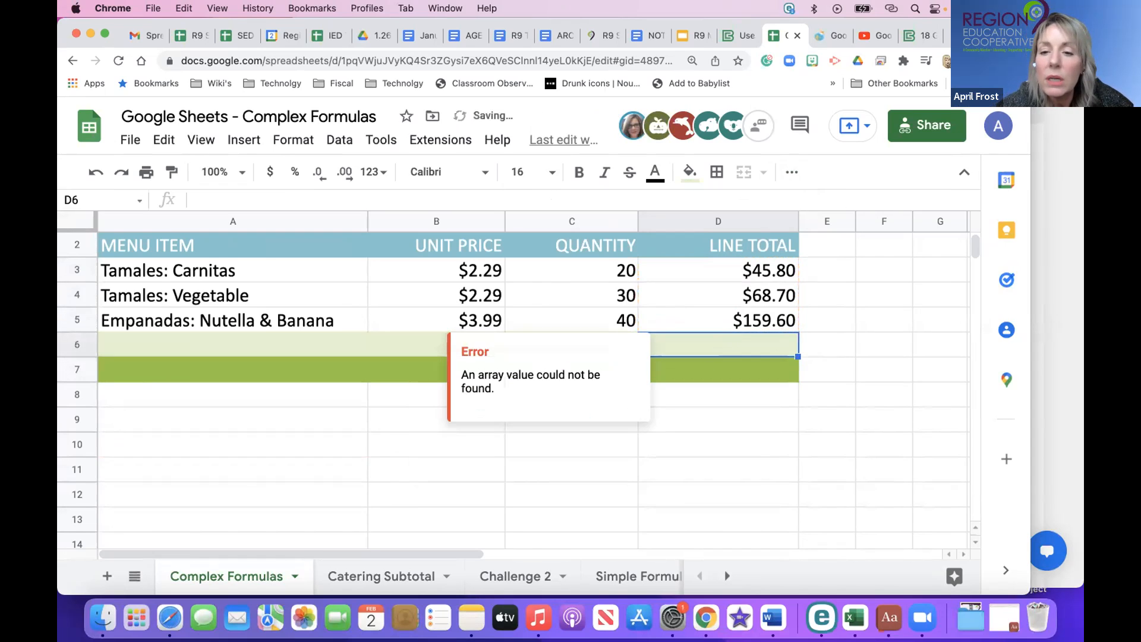
drag(767, 331, 763, 338)
click(762, 340)
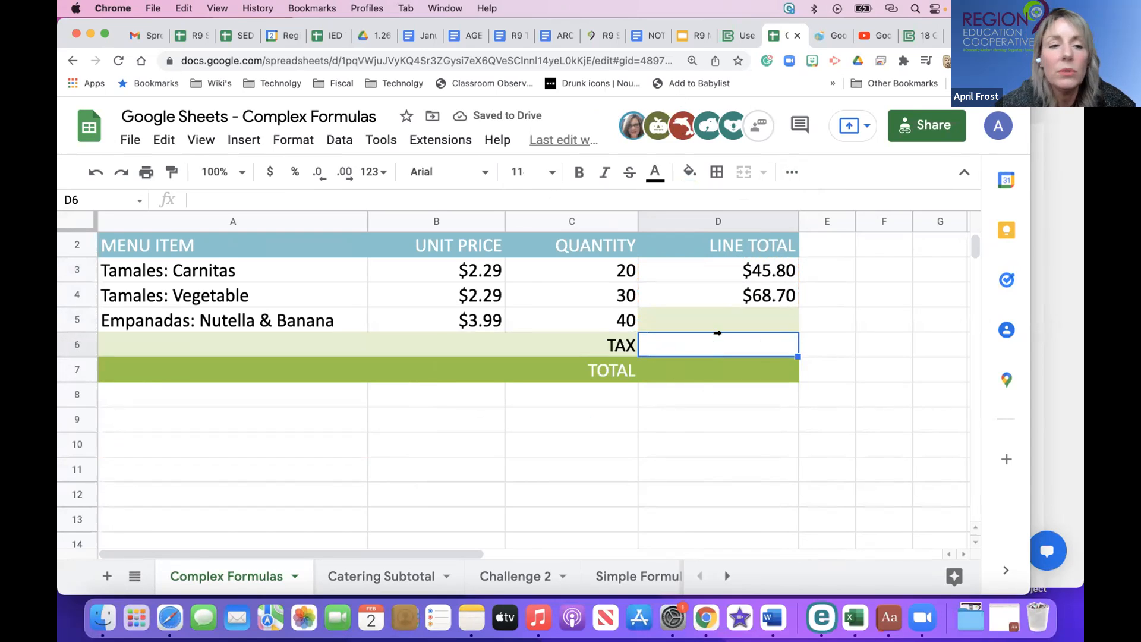
click(96, 171)
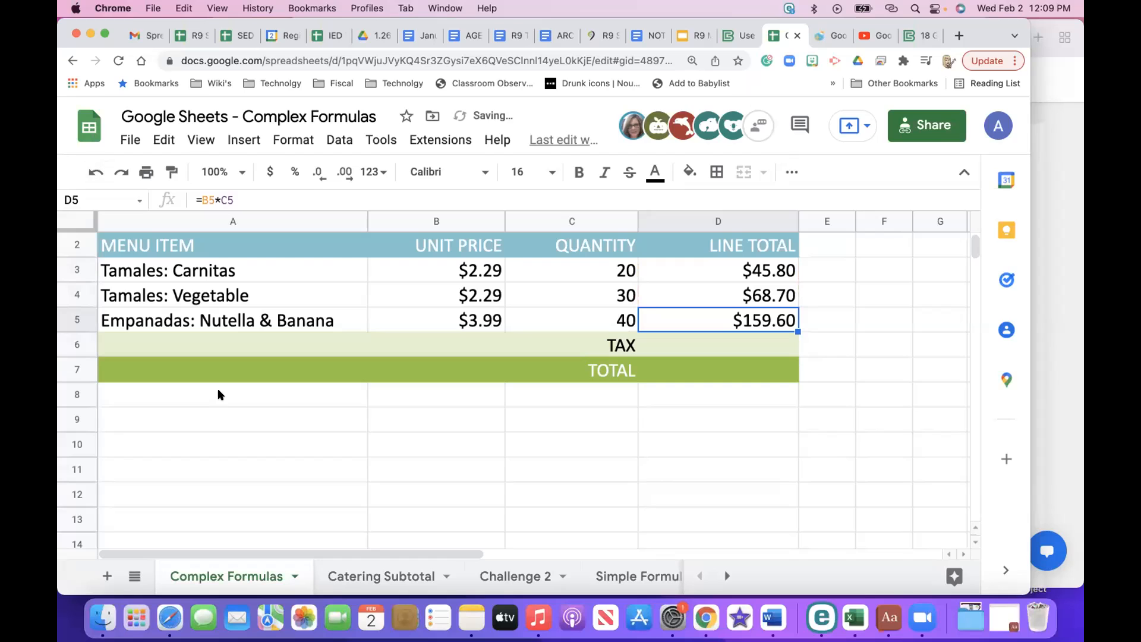
- Insert the suggested formula =SUM(D3:D5) in tax cell D6
click(414, 400)
click(667, 342)
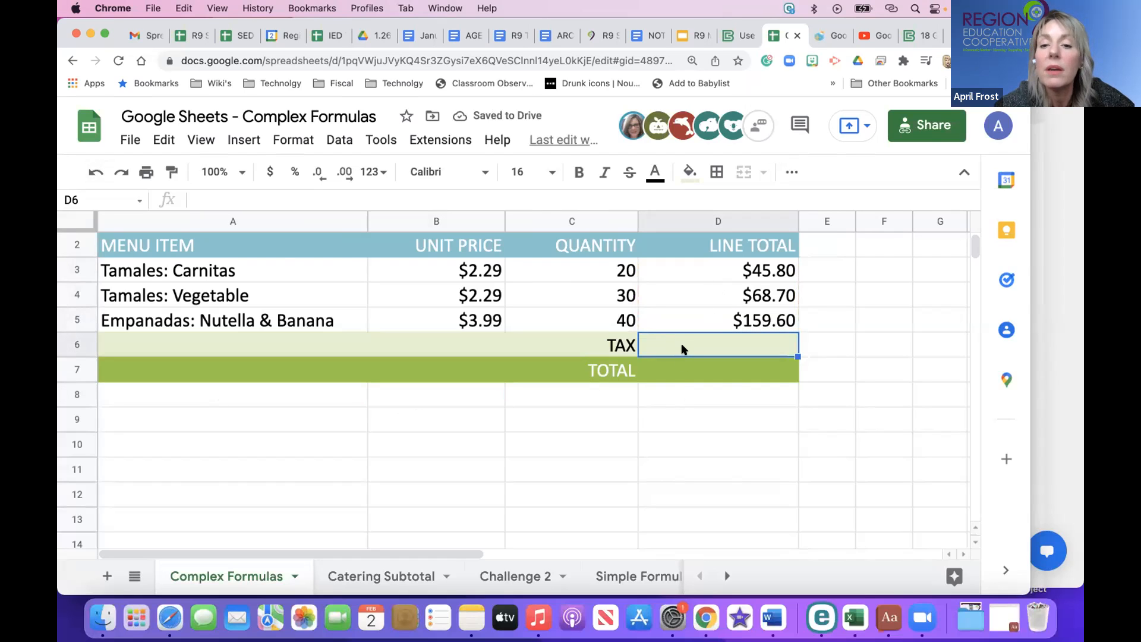
text(=)
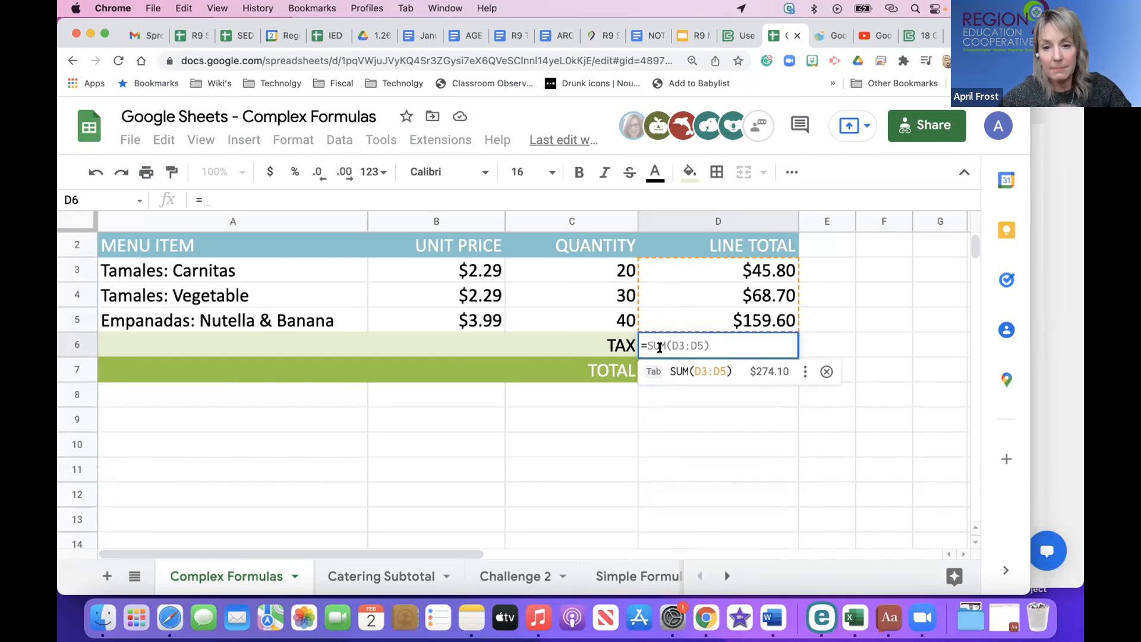
key(Tab)
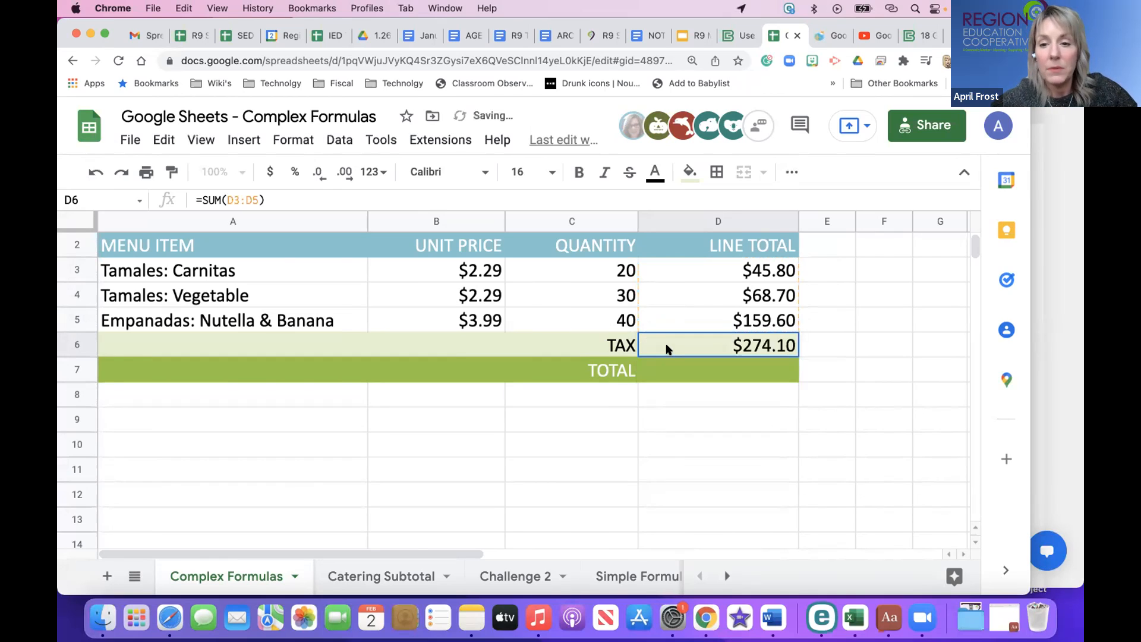
- Extend the D6 formula to multiply the sum by .55, giving =SUM(D3:D5)*.55
double_click(733, 342)
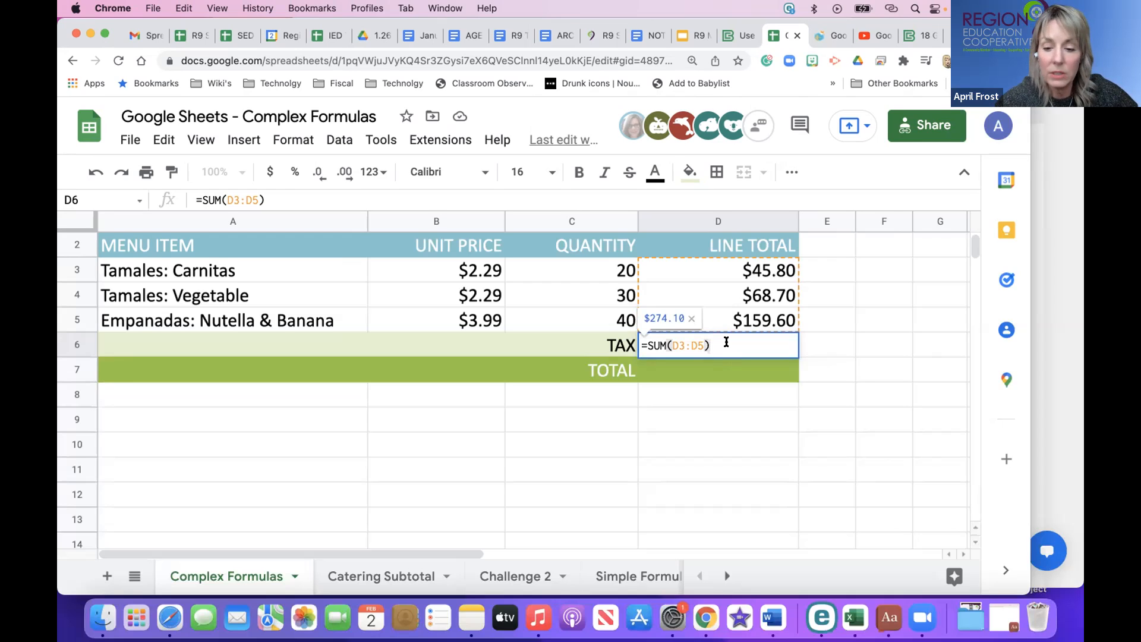
text(*)
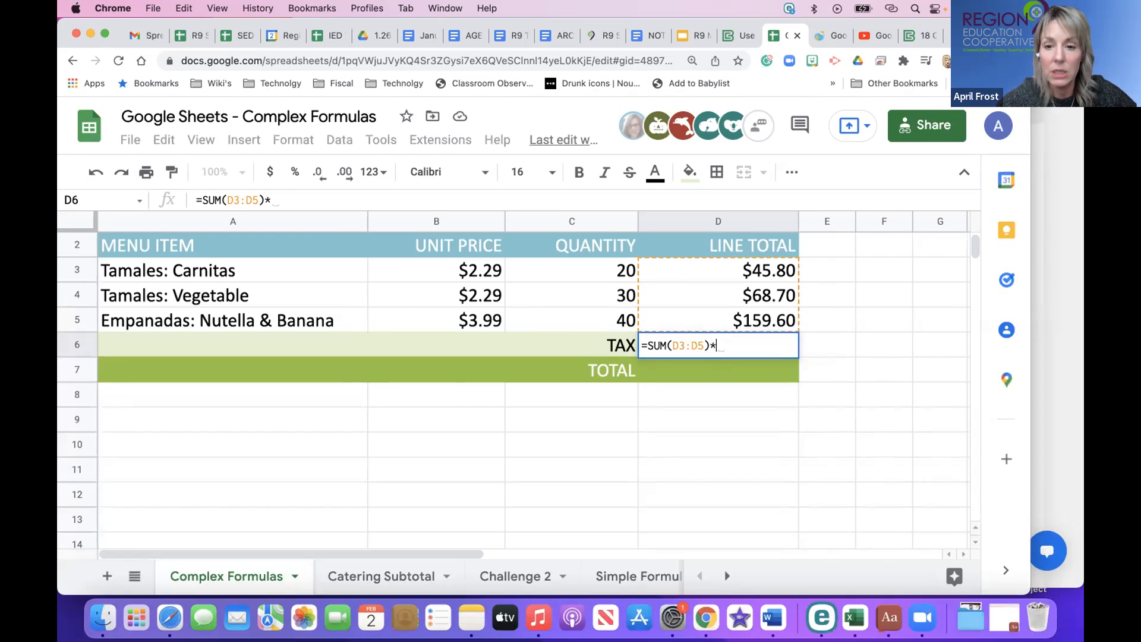
text(.)
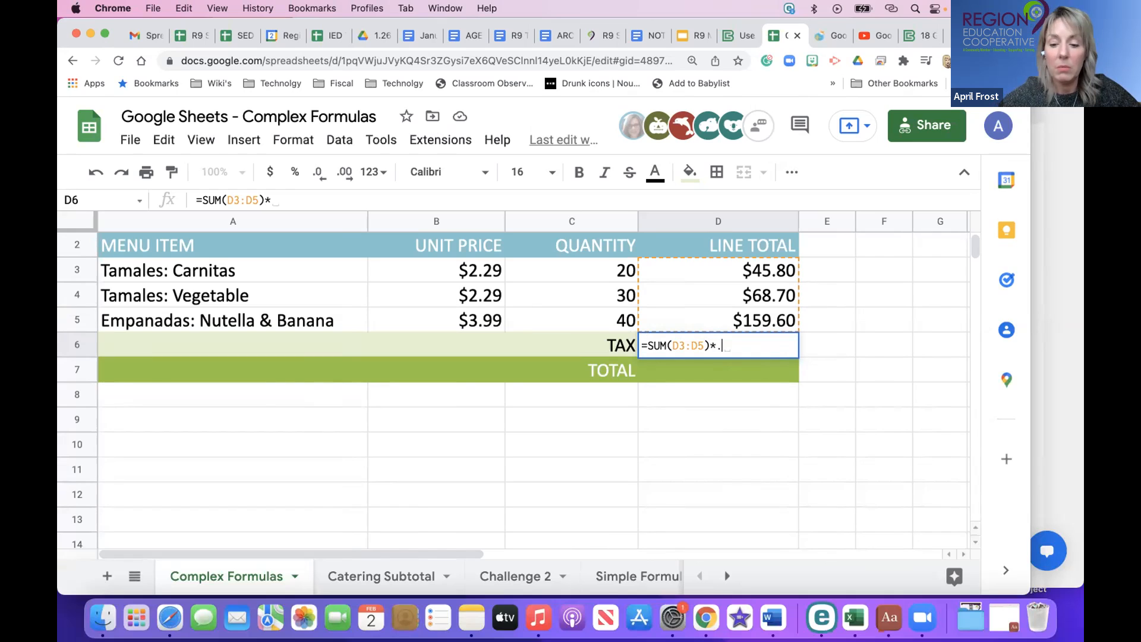
text(55)
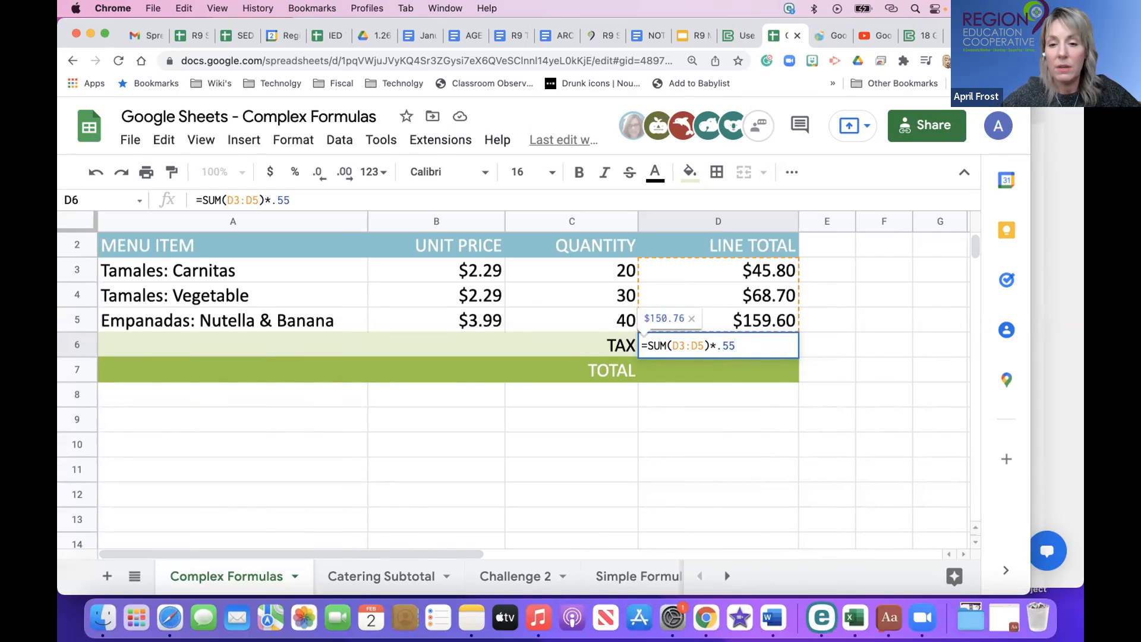
key(Return)
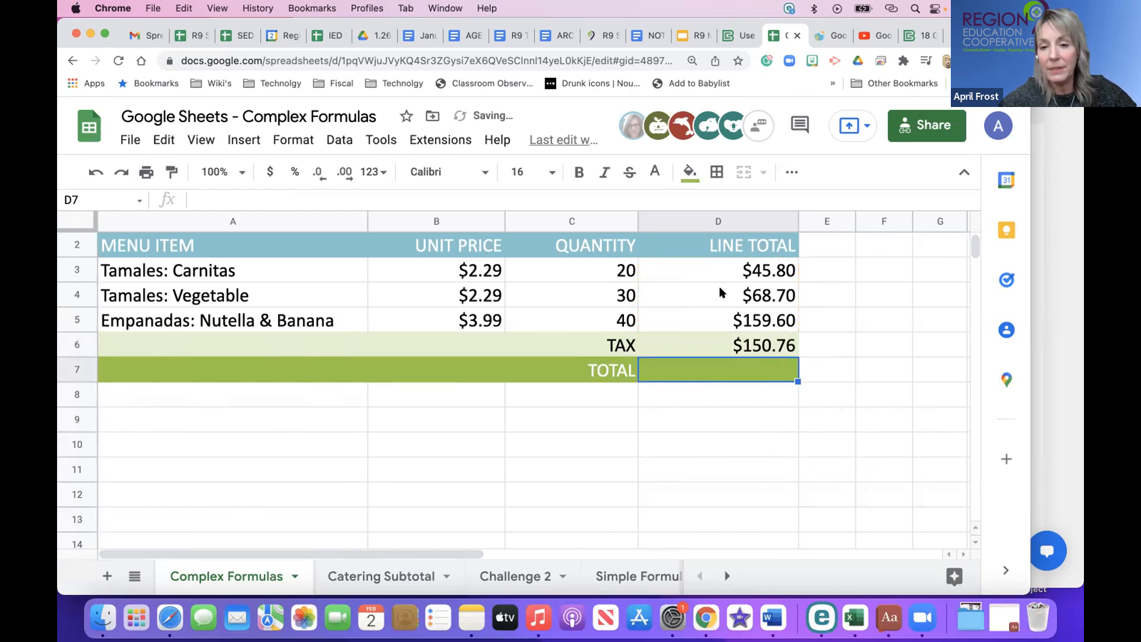
- Open the tax formula in cell D6 and check its summed range and multiplier
click(708, 334)
double_click(709, 334)
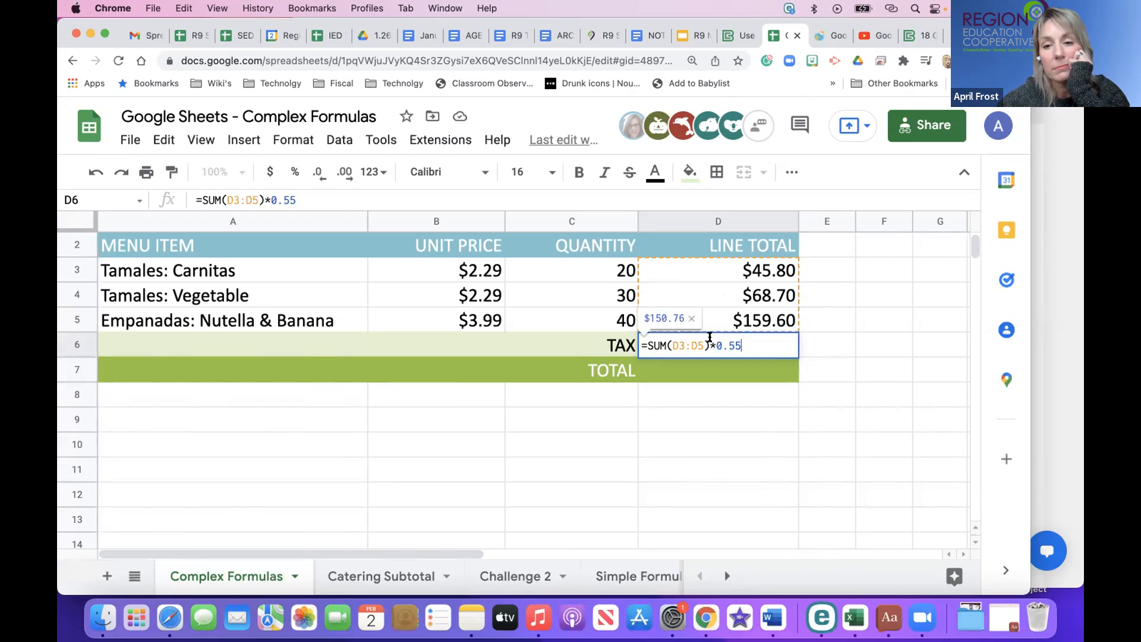
click(830, 334)
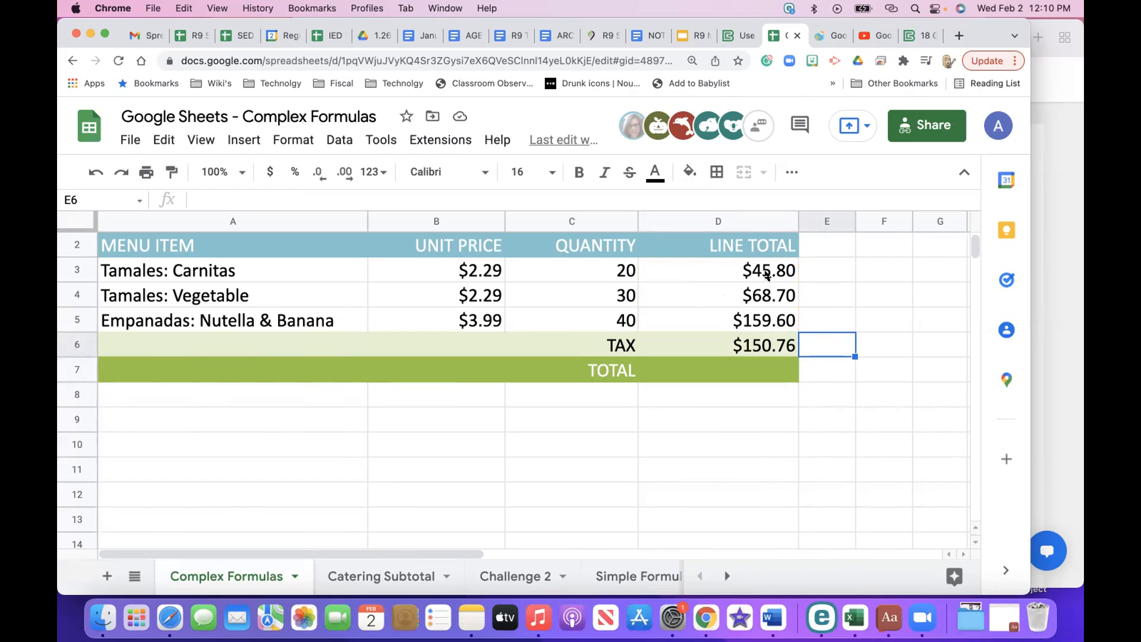
key(Left)
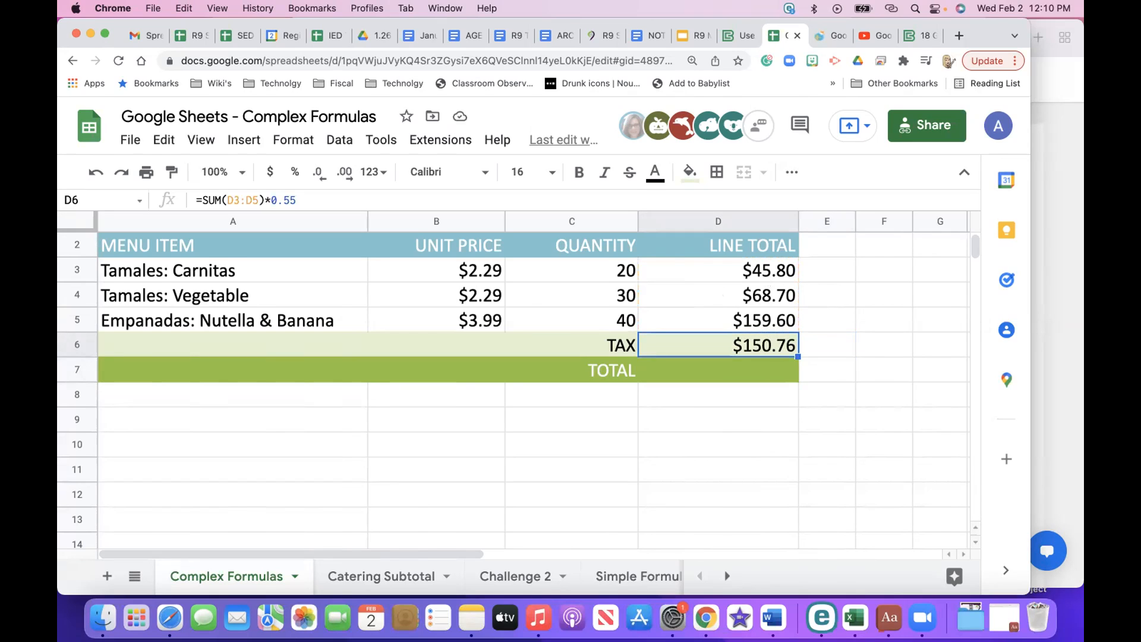
double_click(759, 337)
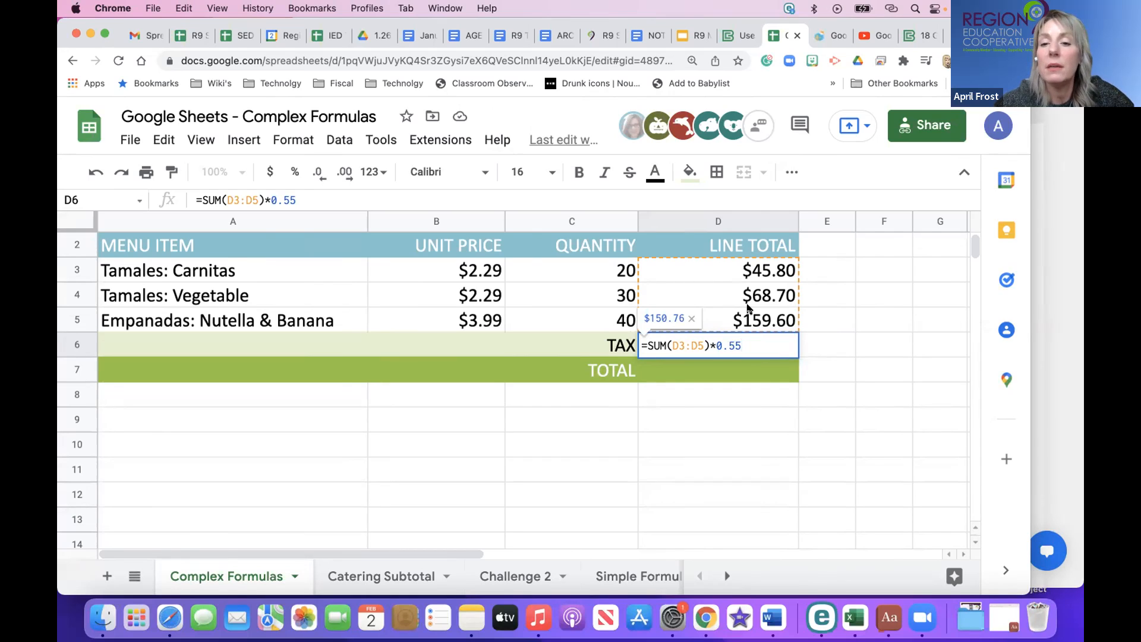
- Replace the multiplier in the D6 tax formula with 5.5%, giving =SUM(D3:D5)*5.5%
double_click(761, 344)
click(761, 344)
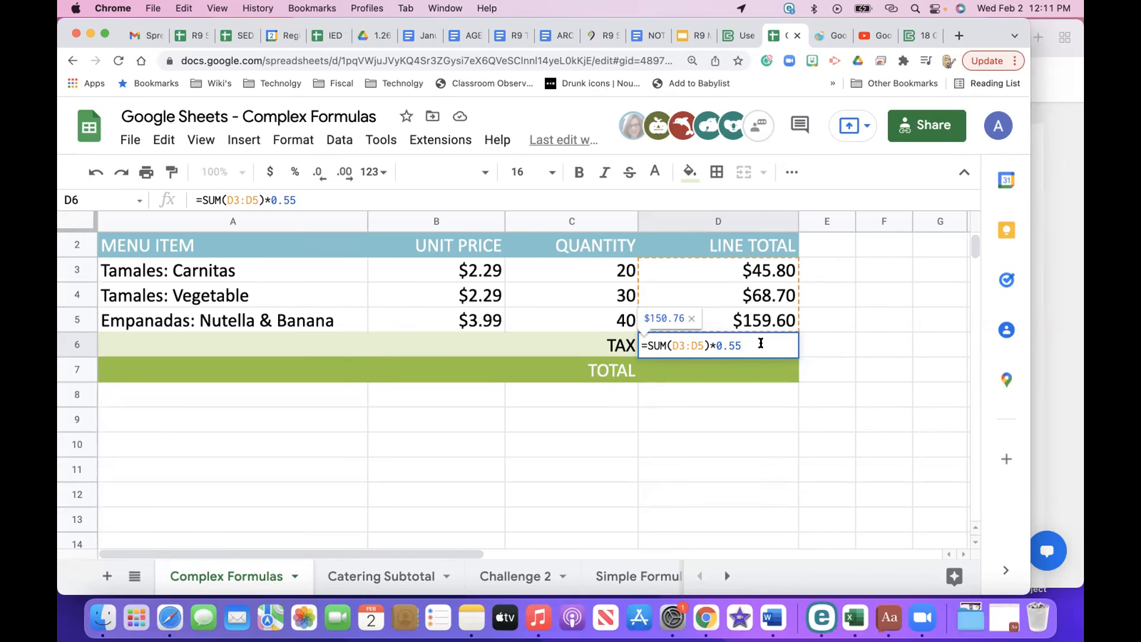
key(BackSpace)
key(BackSpace)
key(BackSpace)
key(BackSpace)
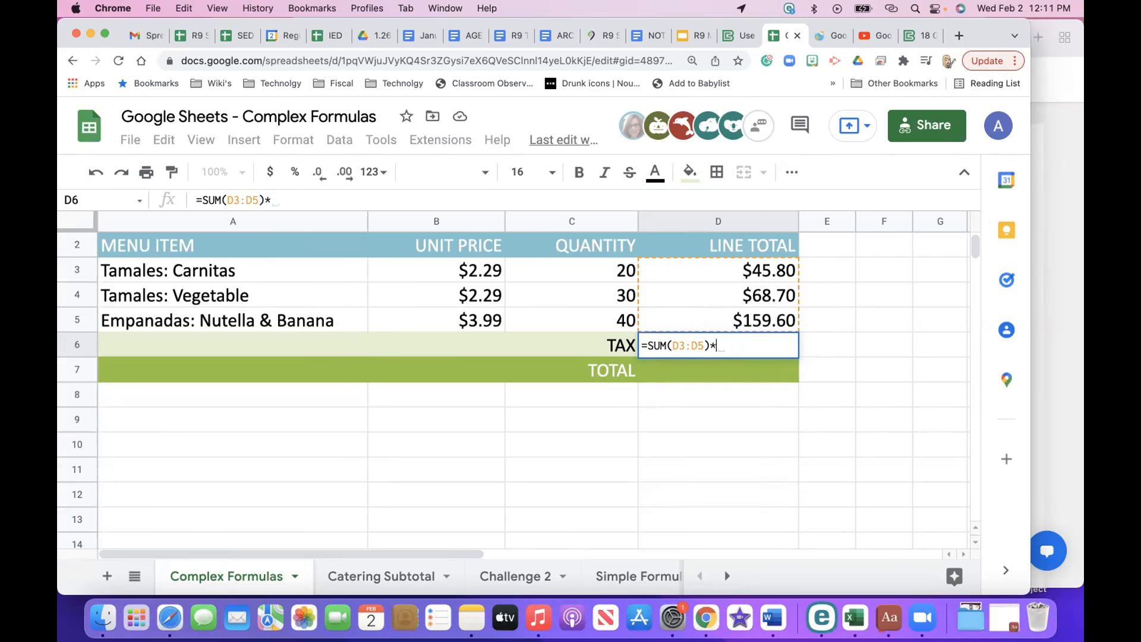
text(5.5)
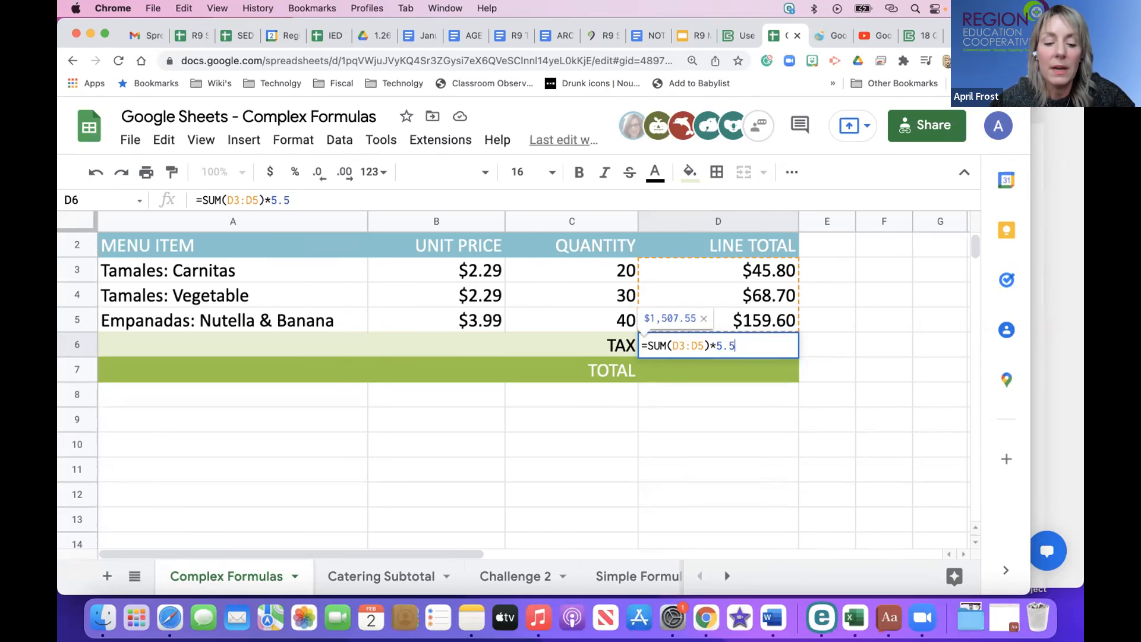
text(%)
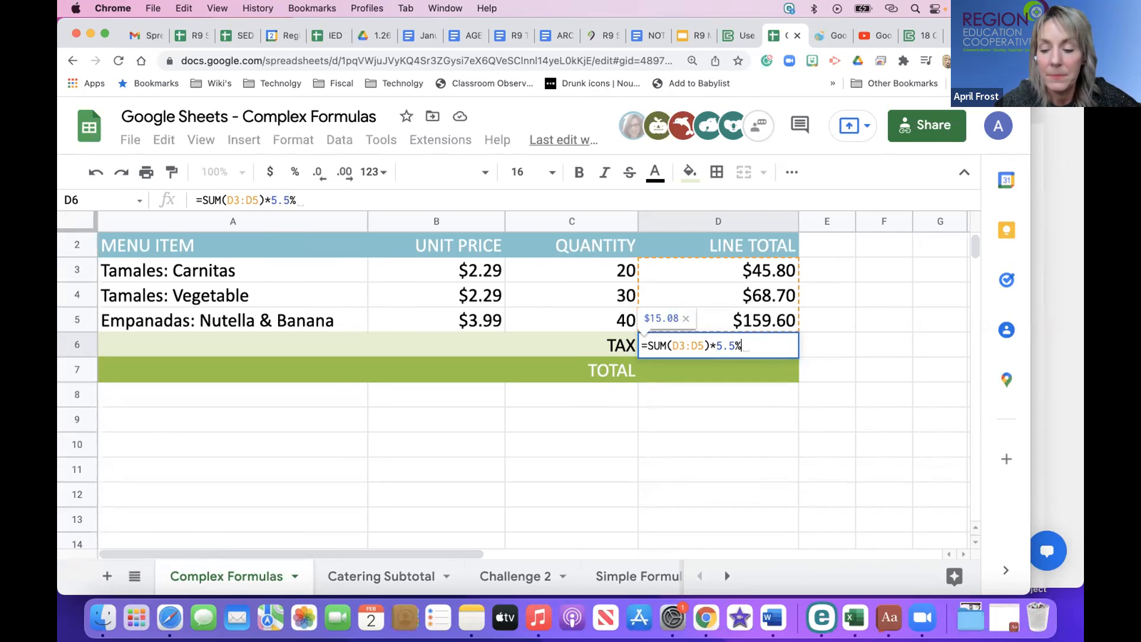
key(Return)
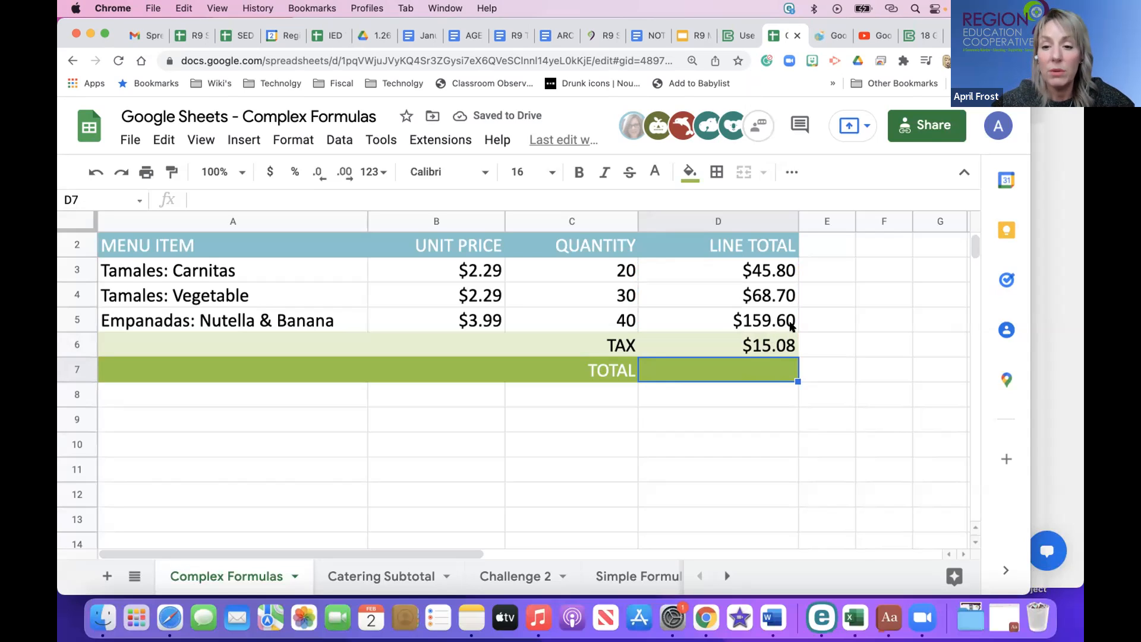
- Rewrite the tax rate in the D6 formula as a decimal, giving =SUM(D3:D5)*.055
click(773, 347)
double_click(772, 346)
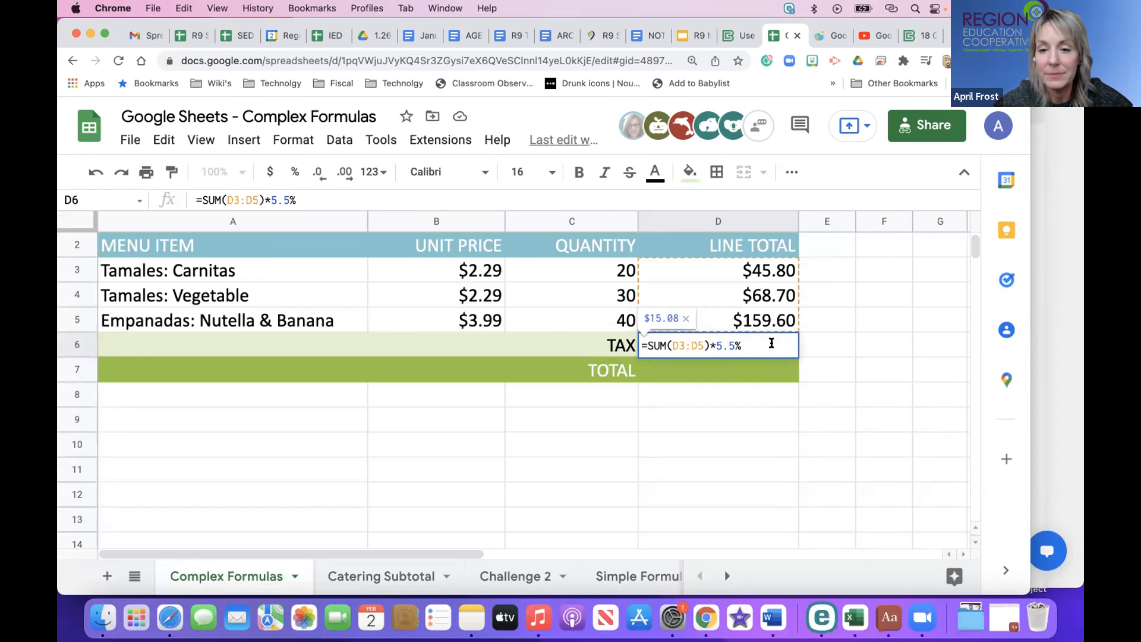
key(BackSpace)
key(BackSpace)
key(BackSpace)
key(BackSpace)
text(.)
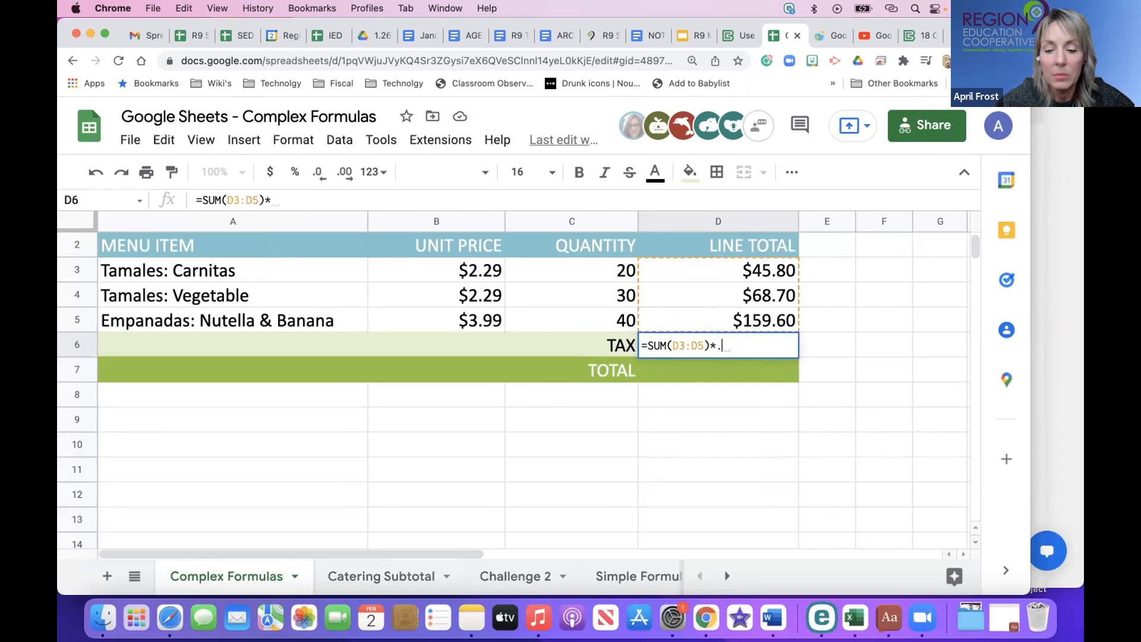
text(055)
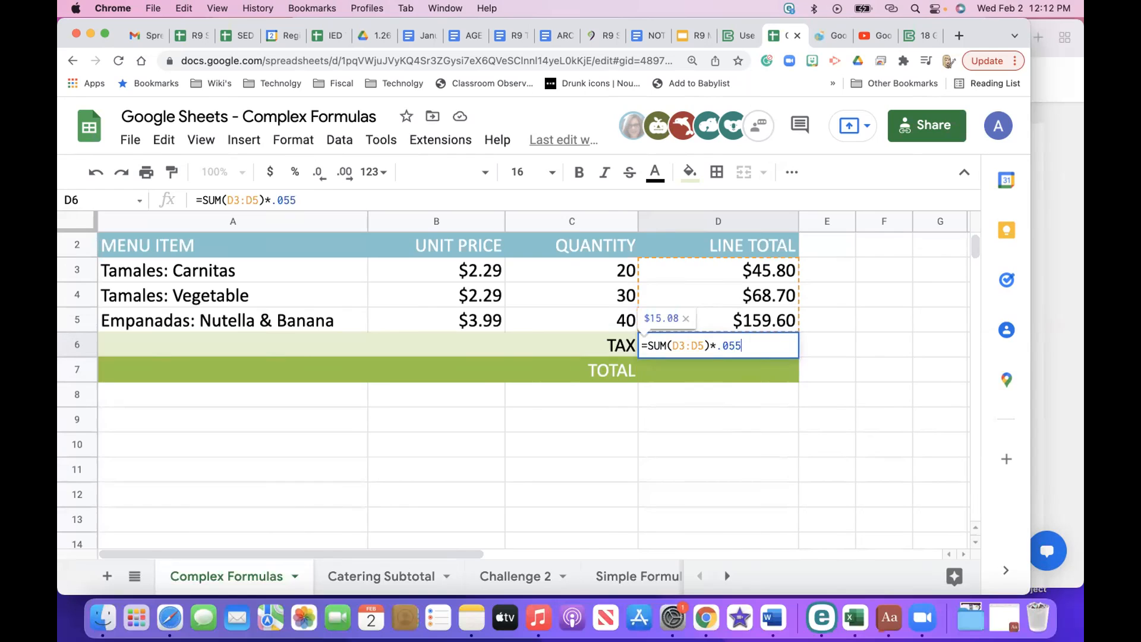
key(Tab)
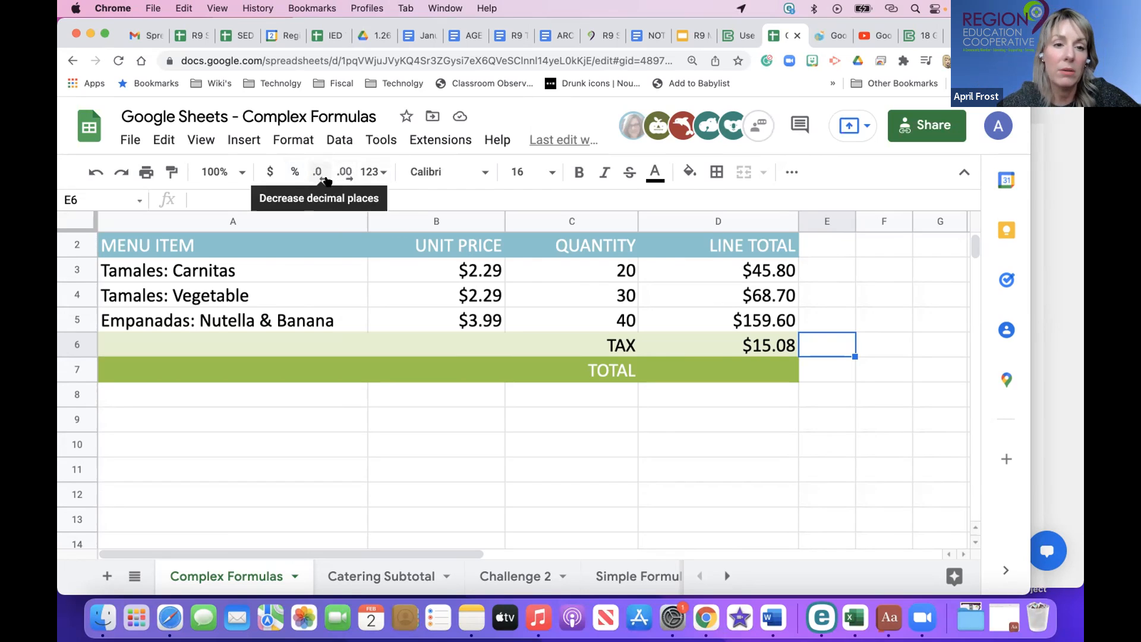
click(374, 171)
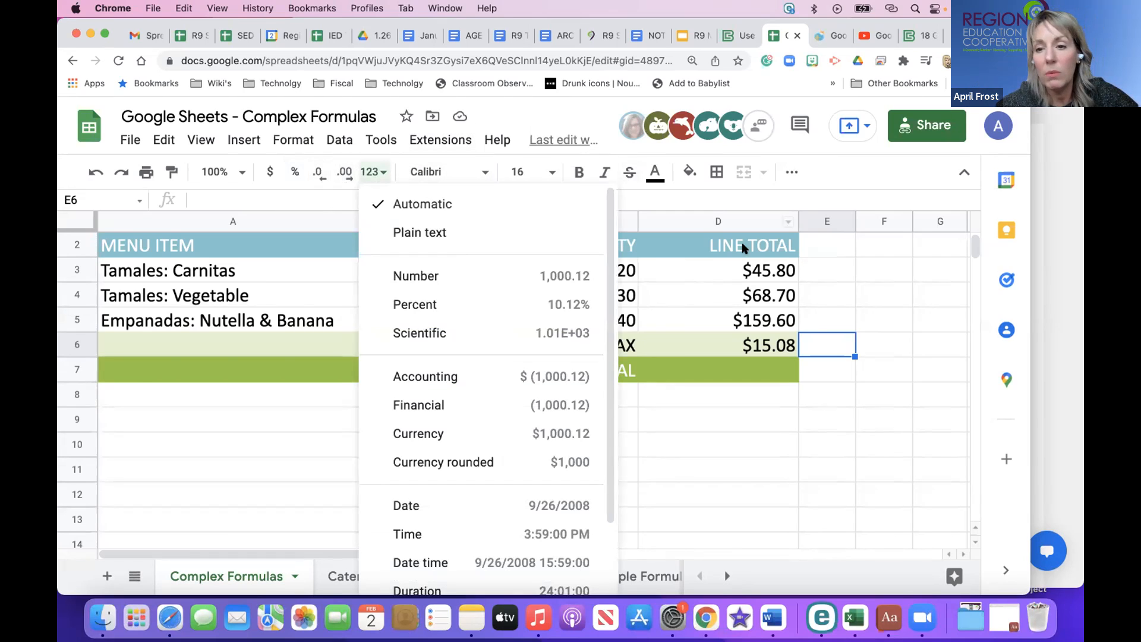
click(858, 283)
- Fill the TOTAL cell D7 with the suggested formula =SUM(D3:D6)
click(716, 375)
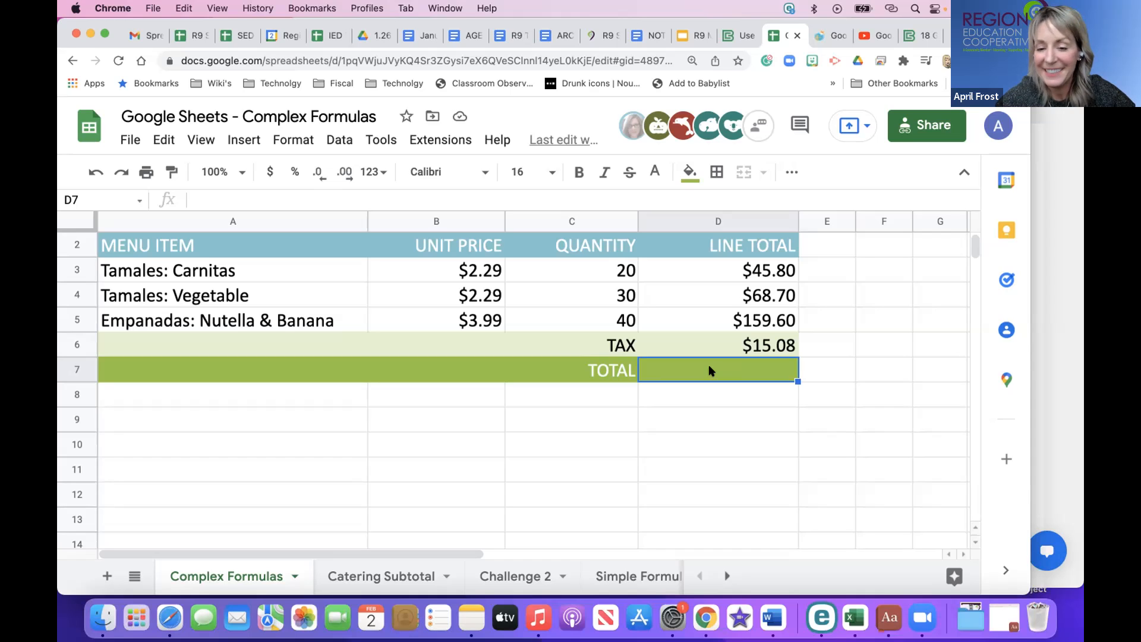
text(=)
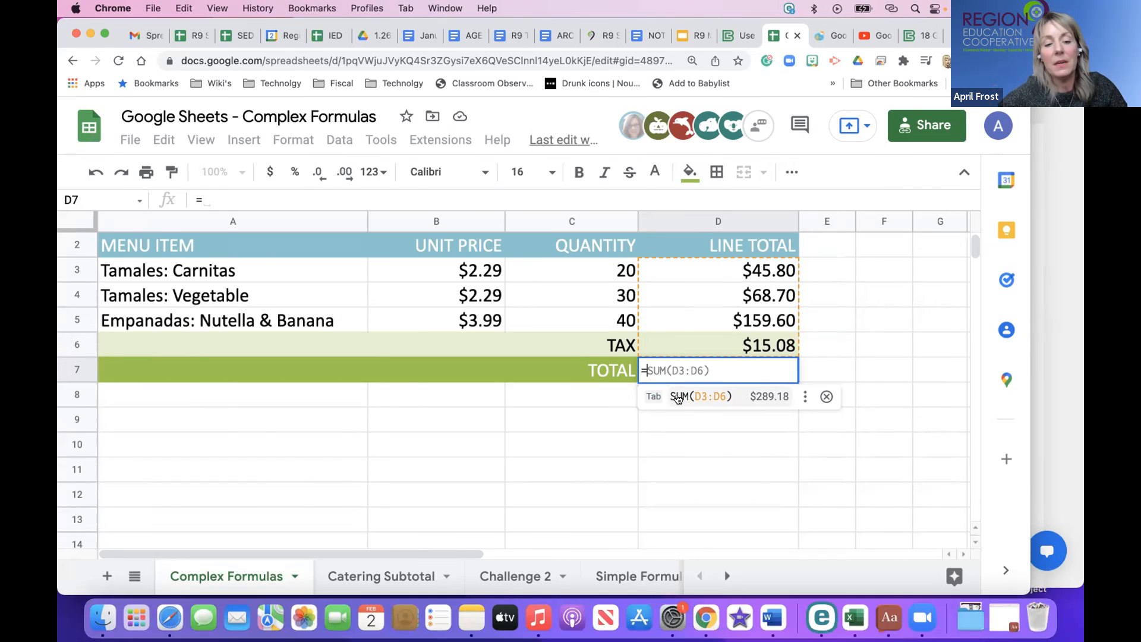
click(681, 396)
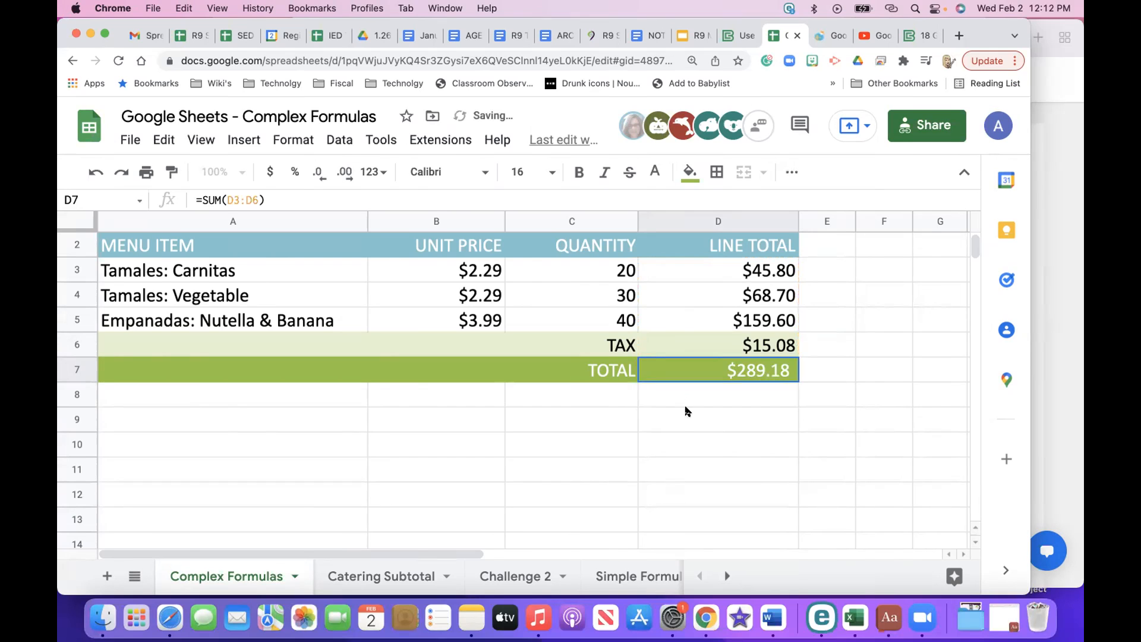
click(687, 412)
- Open the Catering Subtotal sheet
scroll(805, 412, down, 5)
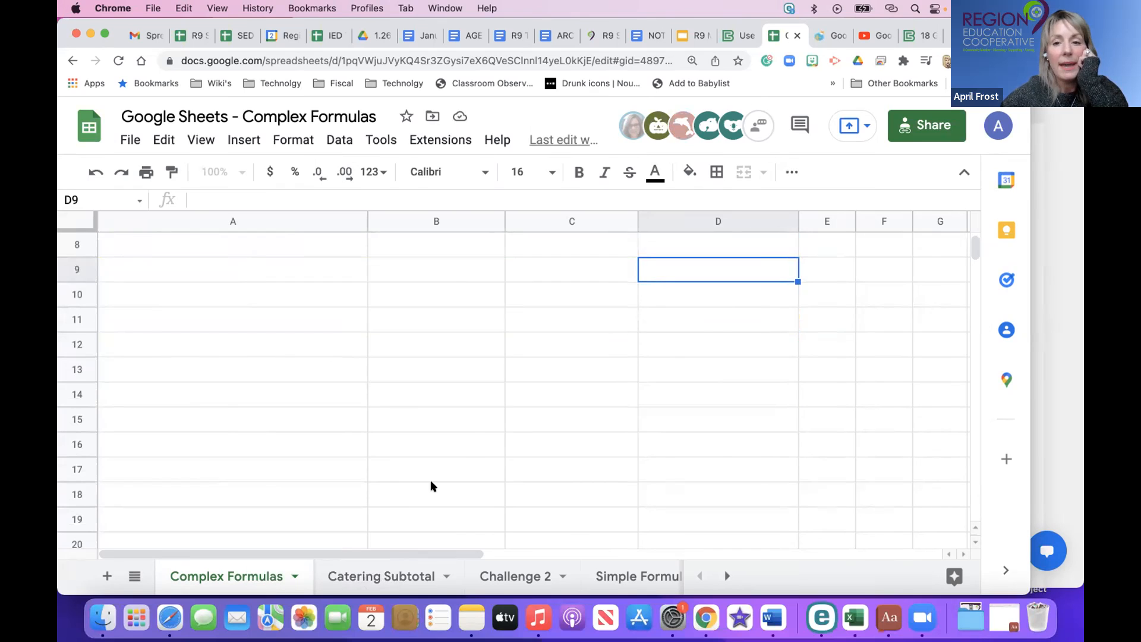
scroll(430, 484, up, 5)
click(398, 576)
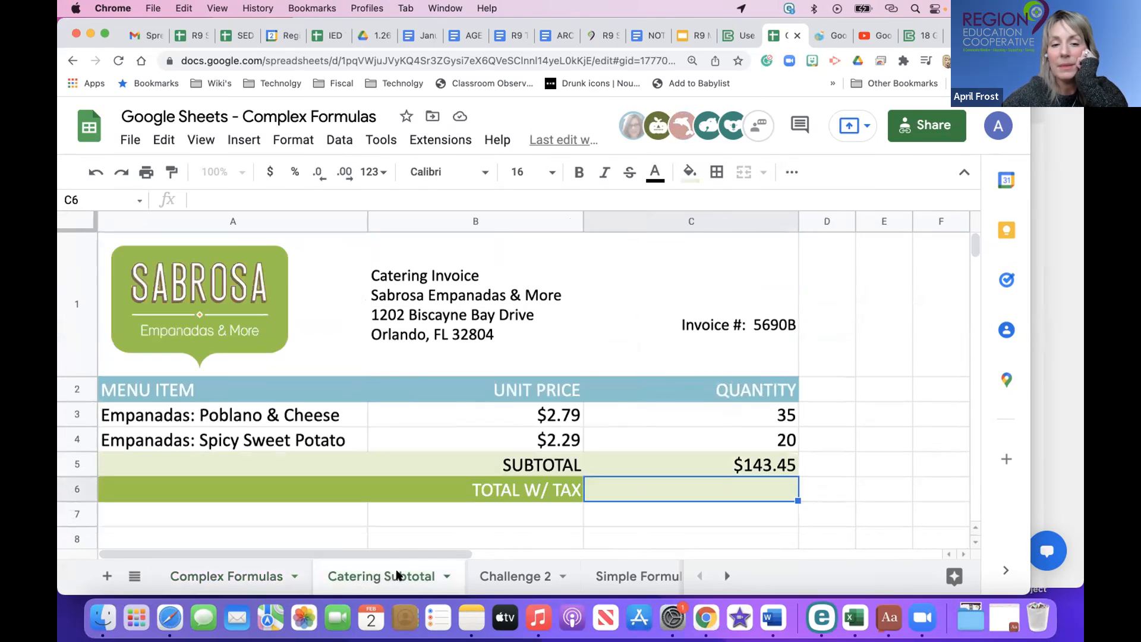
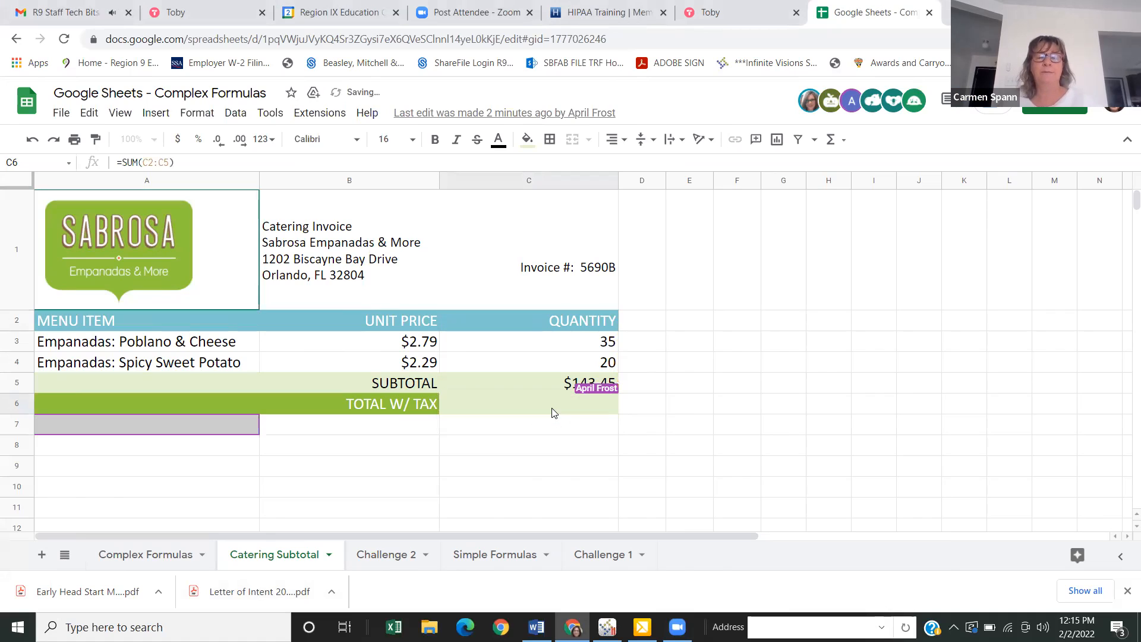
- Try to apply the 5.5% tax to the sum in TOTAL W/ TAX cell C6, extending it to =SUM(C2:C5)*5.5%)
key(Up)
key(Down)
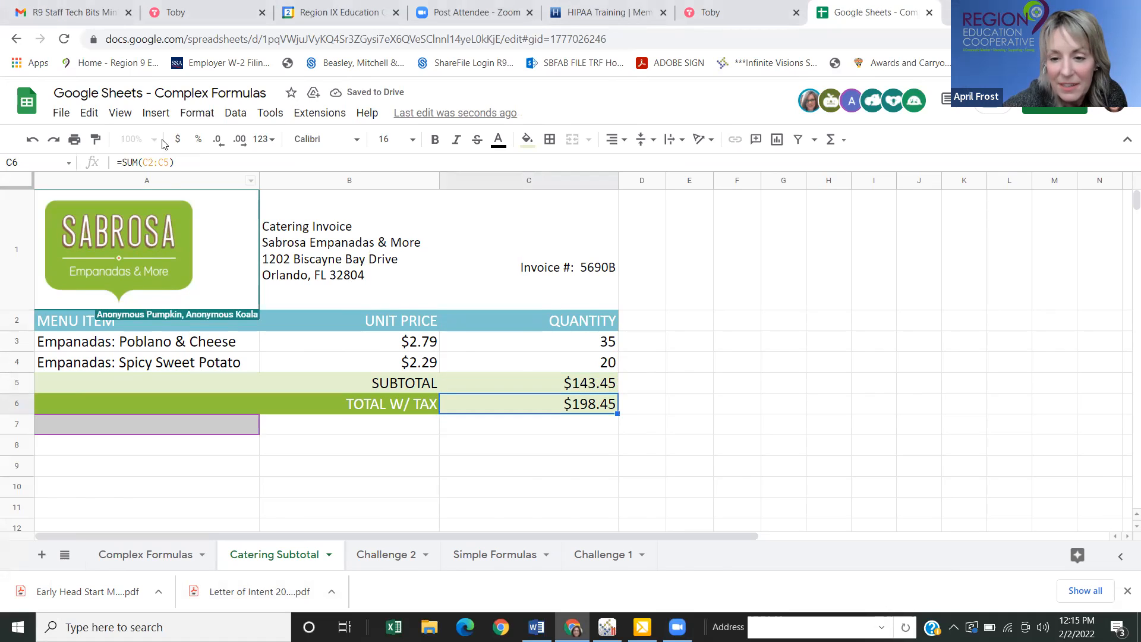
click(125, 160)
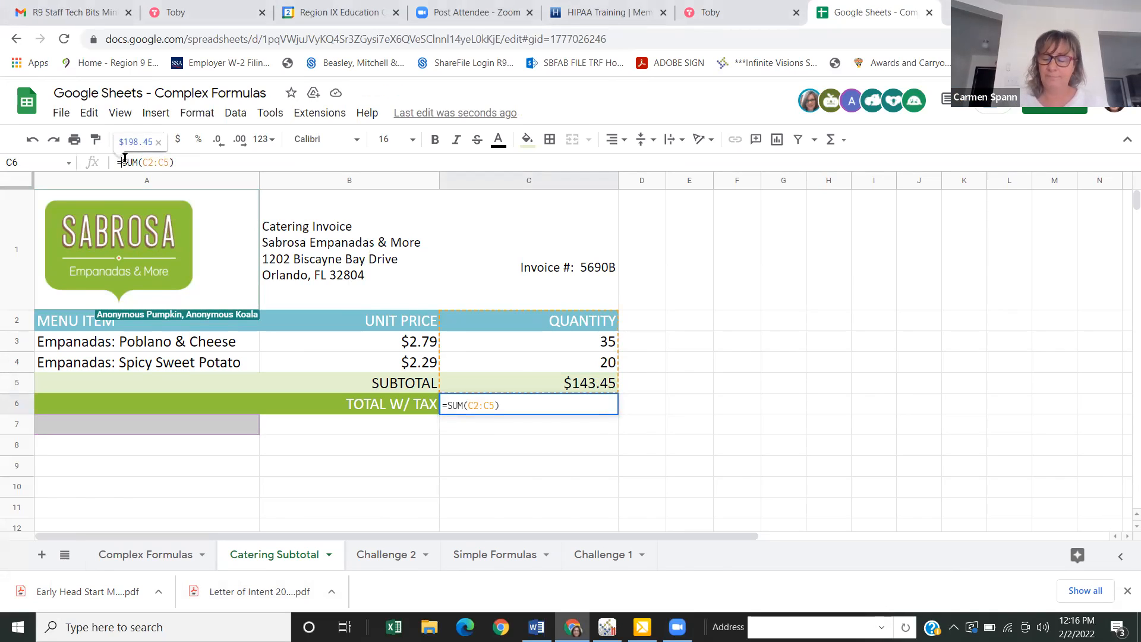
key(Left)
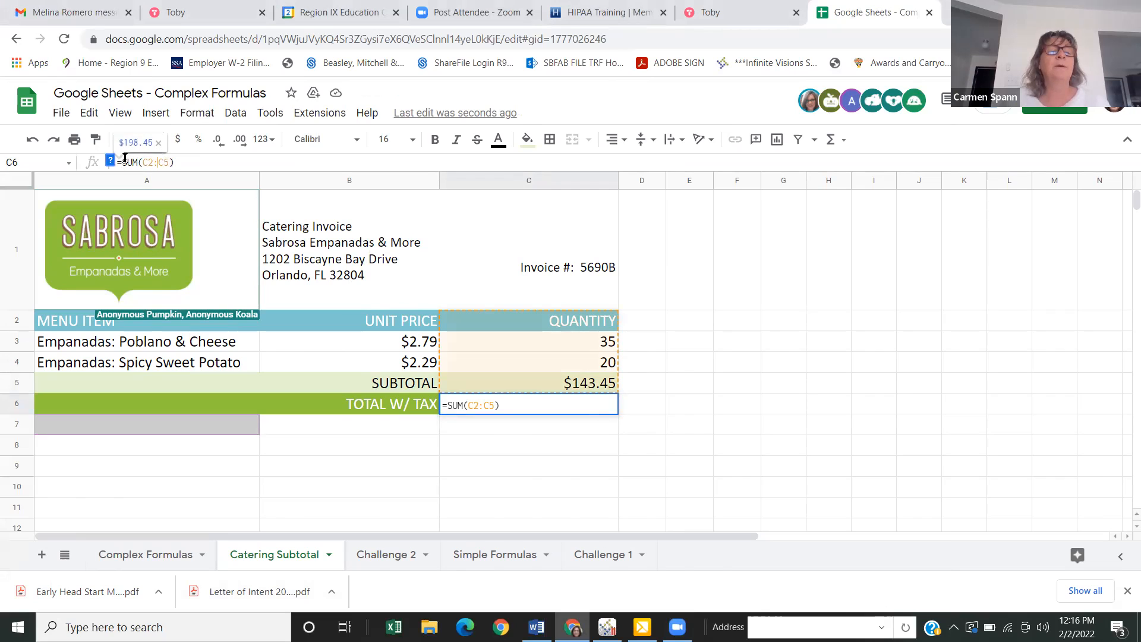
key(Right)
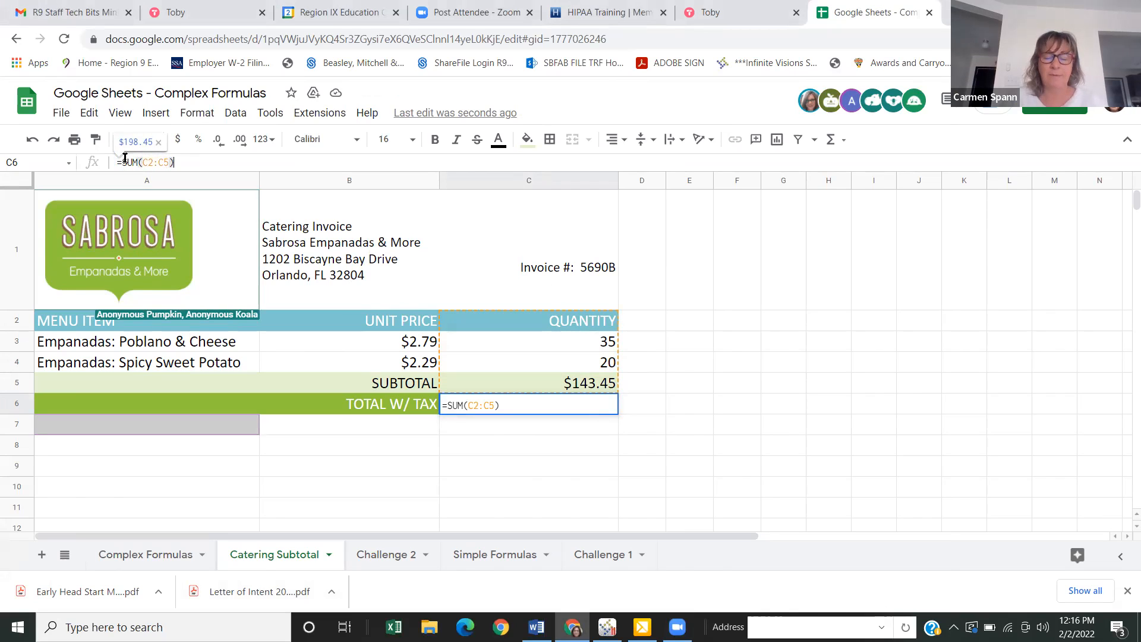
text(*5.5)
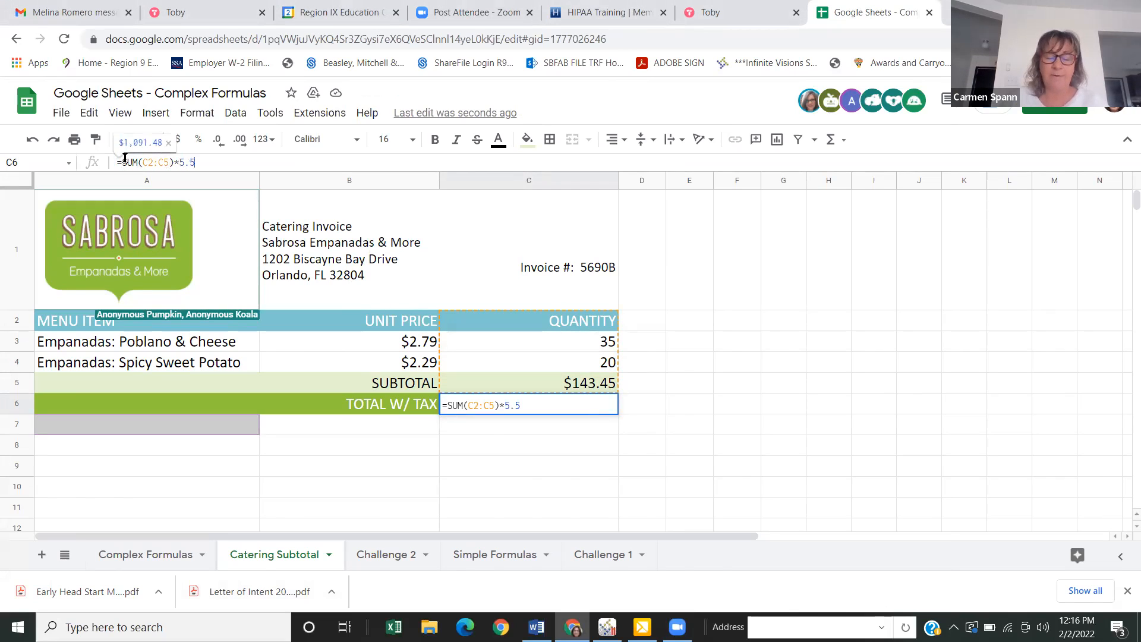
text(%))
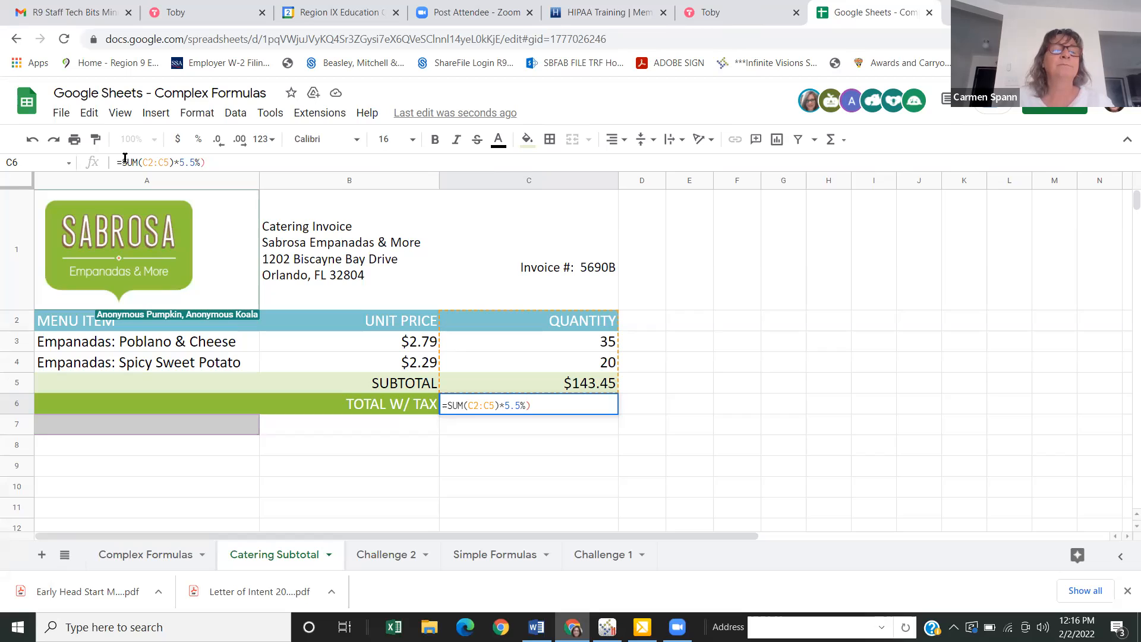
- Try to enclose the C6 tax calculation in parentheses and add a second SUM to it, reaching =(SUM(C2:C5)*5.5%)+SUM(
text(+)
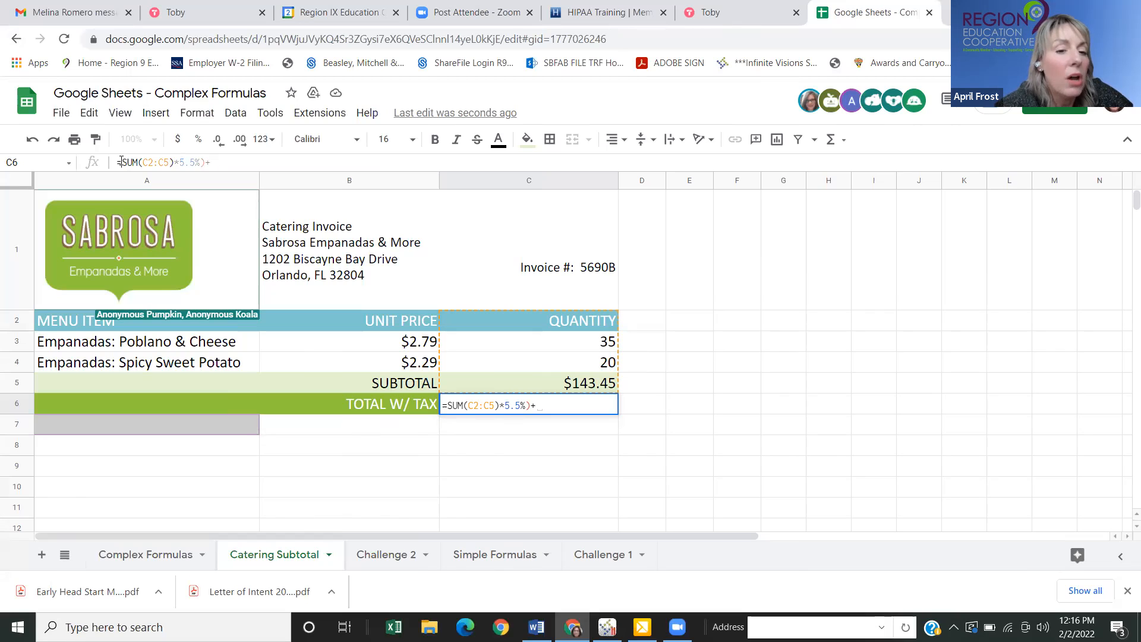
text(()
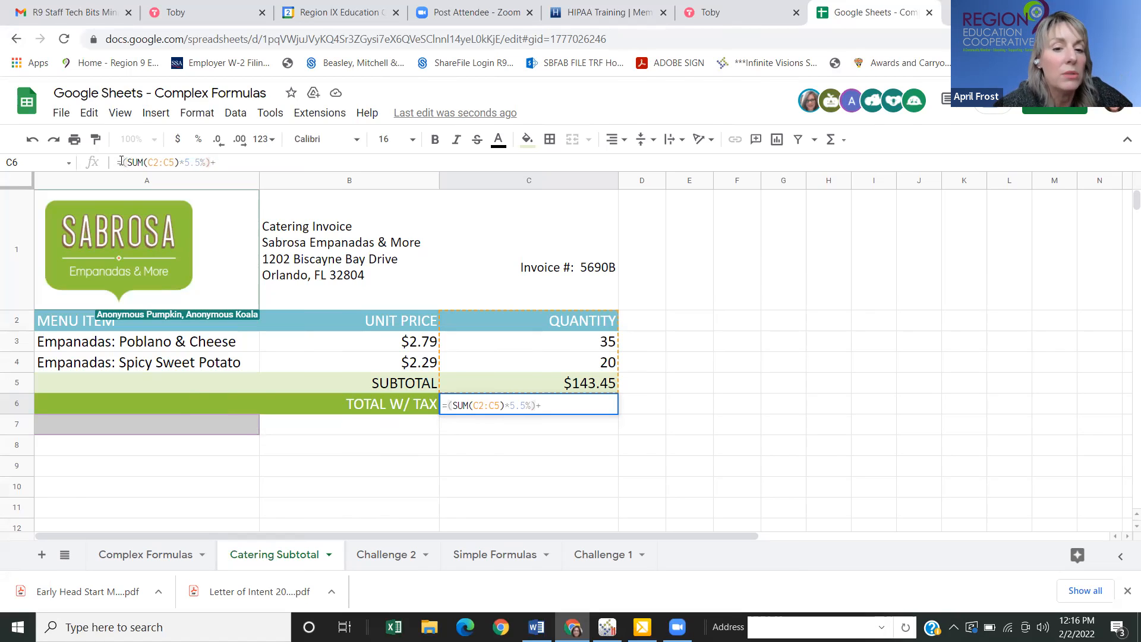
click(121, 161)
key(Right)
key(Right)
key(Right)
key(Right)
key(Right)
key(Right)
key(Right)
key(Right)
key(Right)
key(Right)
key(Right)
key(Right)
key(Right)
key(Right)
key(Right)
key(Right)
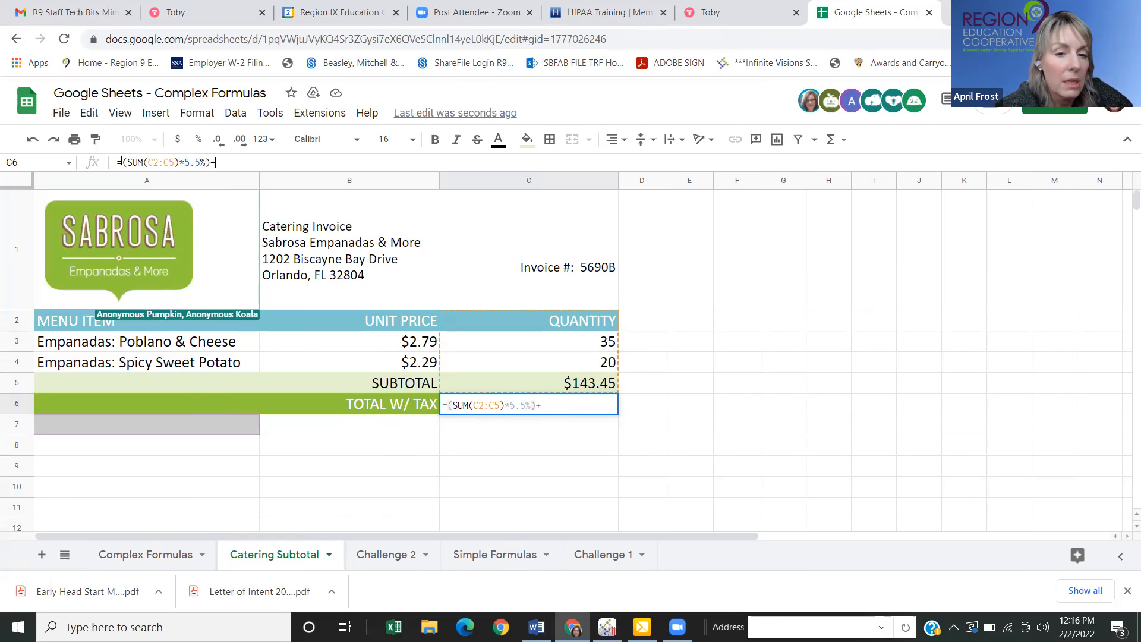
text(s)
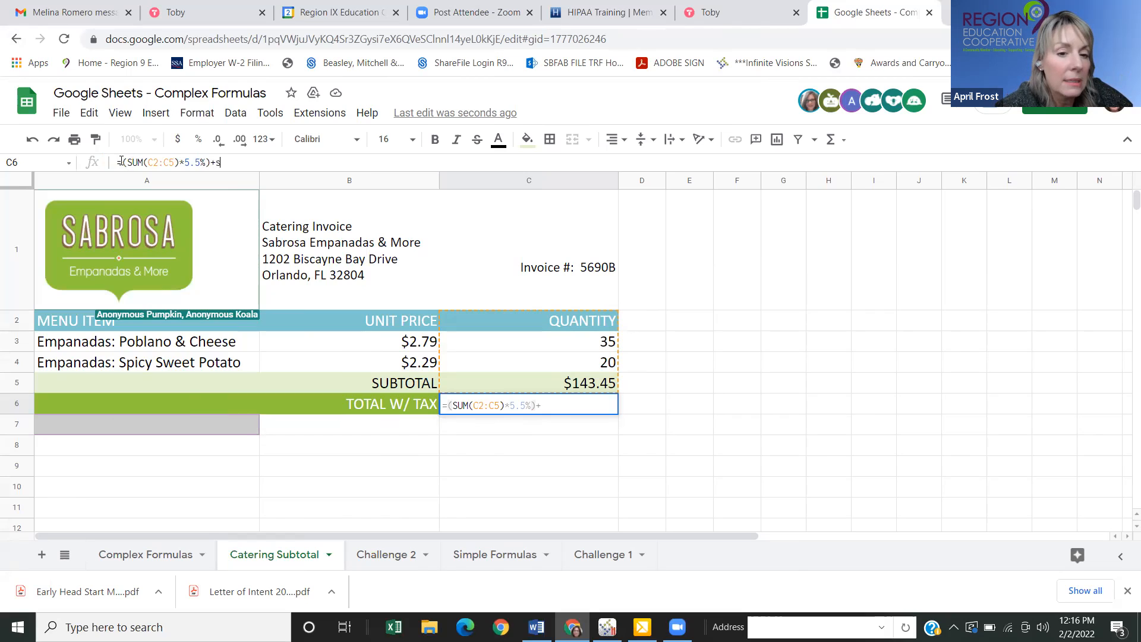
text(um)
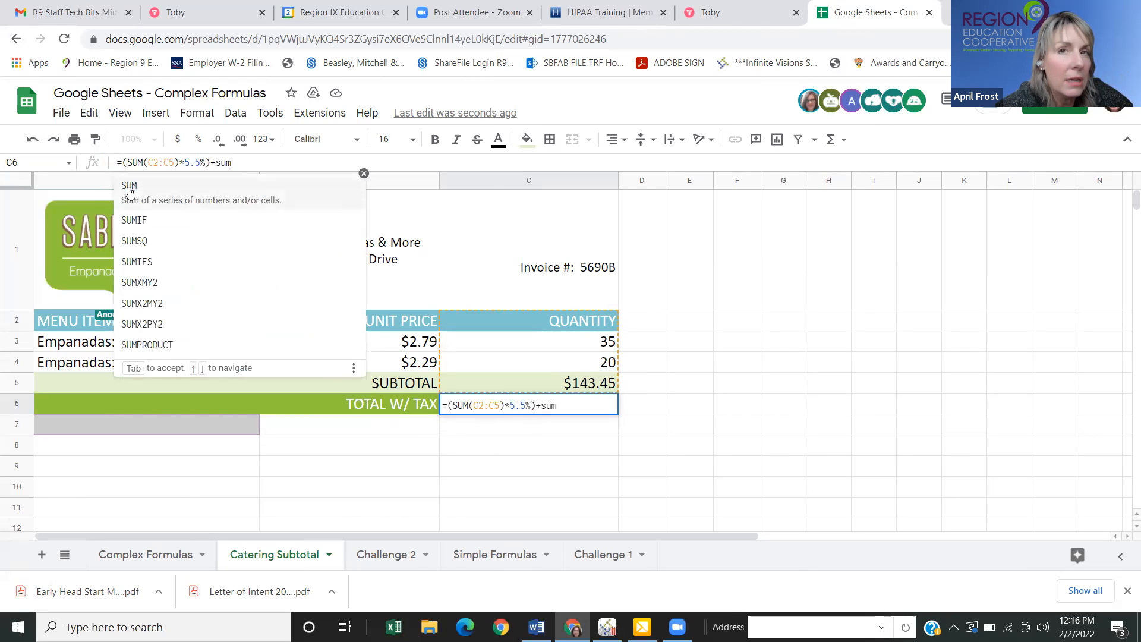
click(127, 185)
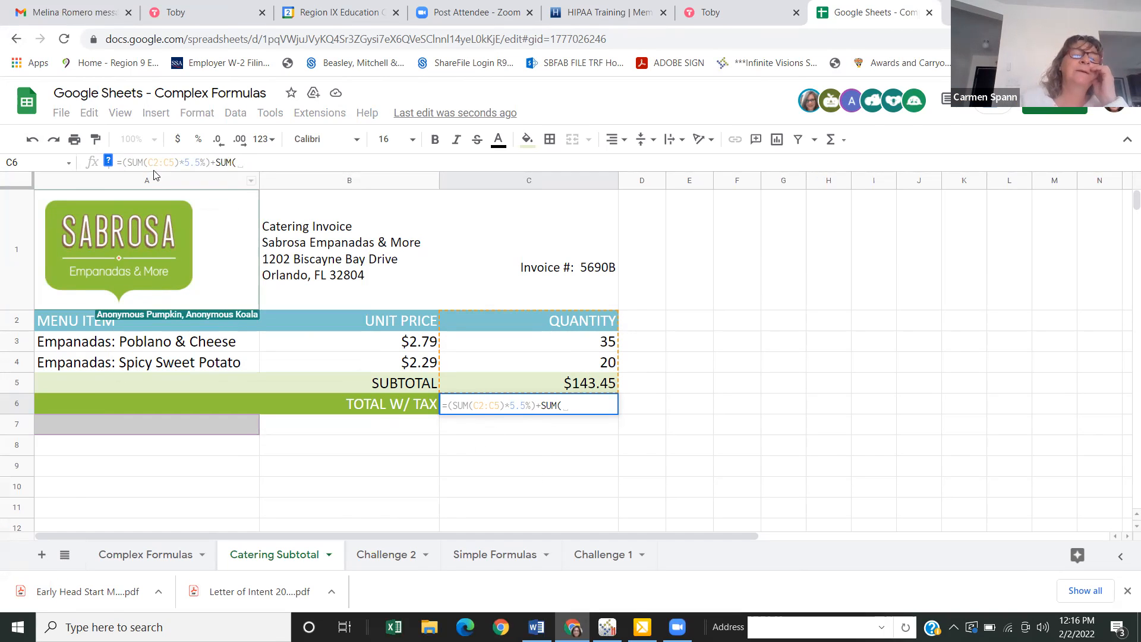
- Replace the whole formula in TOTAL W/ TAX cell C6 with =(c5*5.5%)+c5
key(BackSpace)
key(BackSpace)
key(BackSpace)
key(BackSpace)
key(BackSpace)
key(BackSpace)
key(BackSpace)
key(BackSpace)
key(BackSpace)
key(BackSpace)
key(BackSpace)
key(BackSpace)
key(BackSpace)
key(BackSpace)
key(BackSpace)
key(BackSpace)
key(BackSpace)
key(BackSpace)
key(BackSpace)
key(BackSpace)
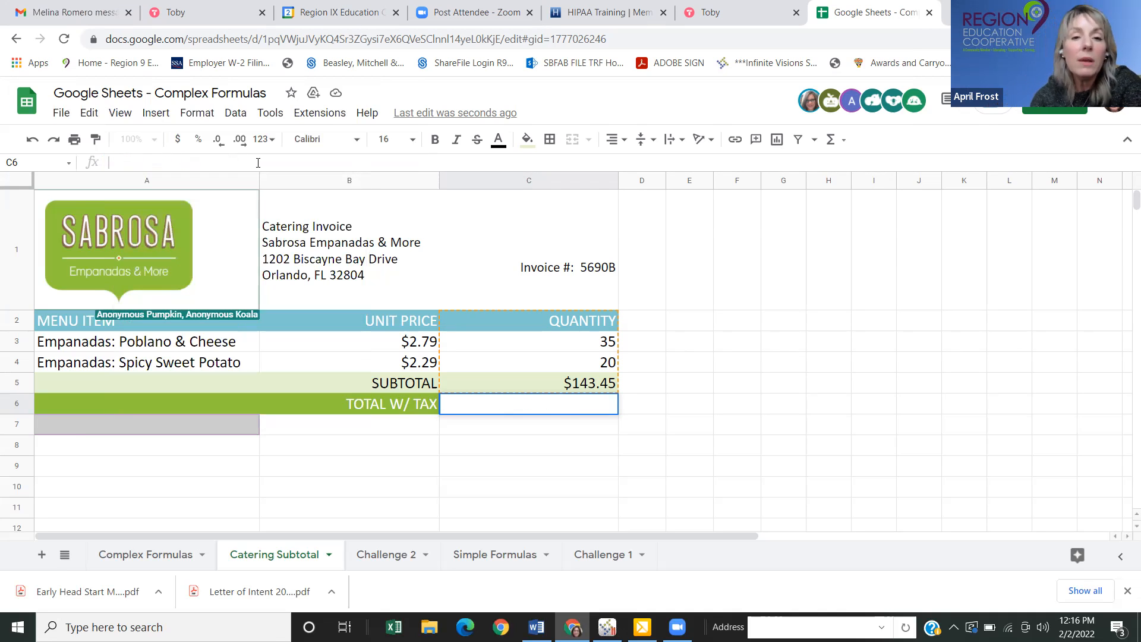
text(=)
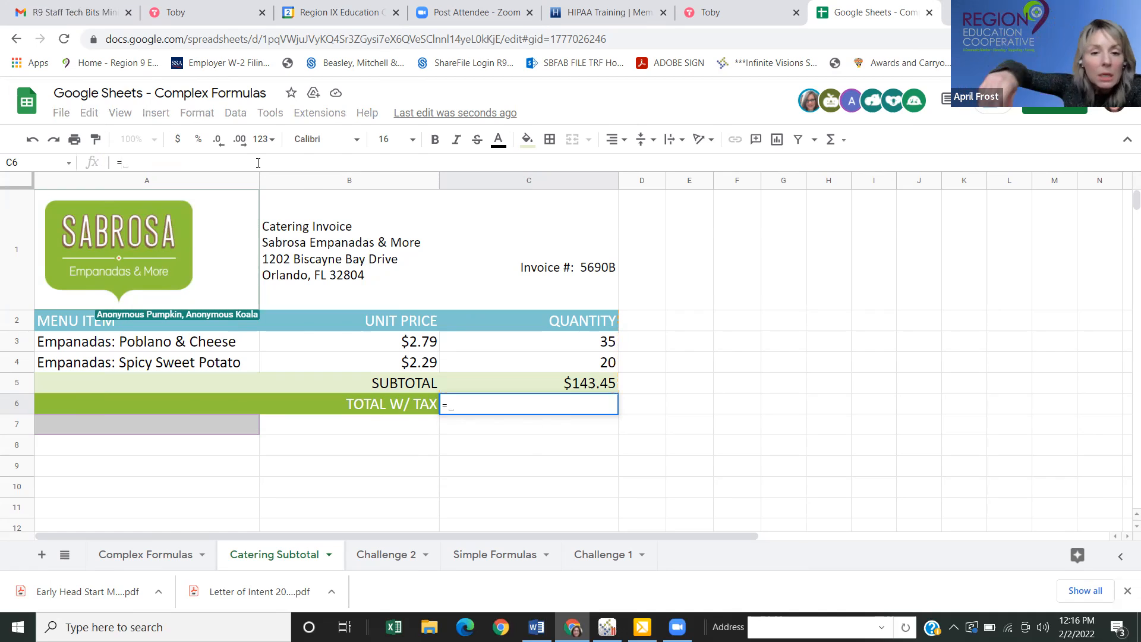
text(()
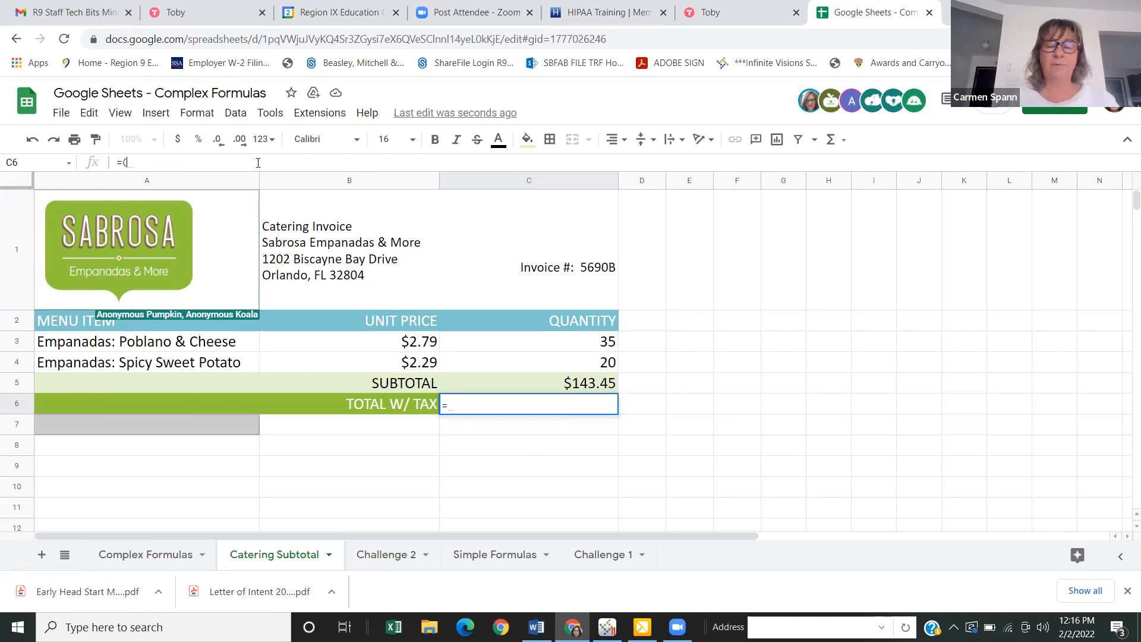
text(c)
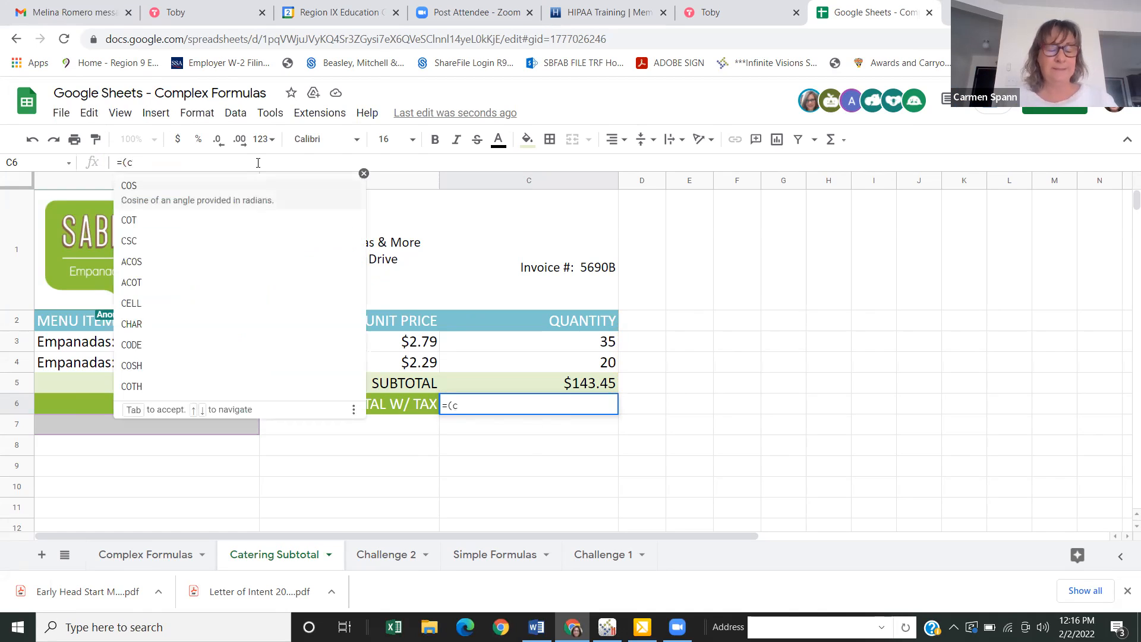
text(5)
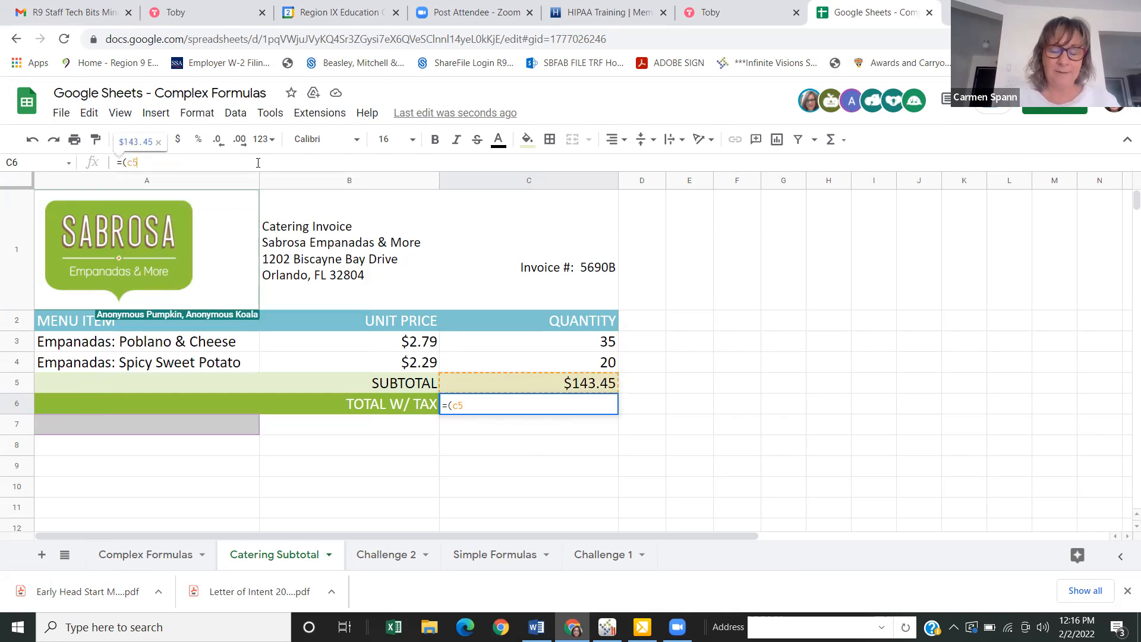
text(*5.5%)+c5)
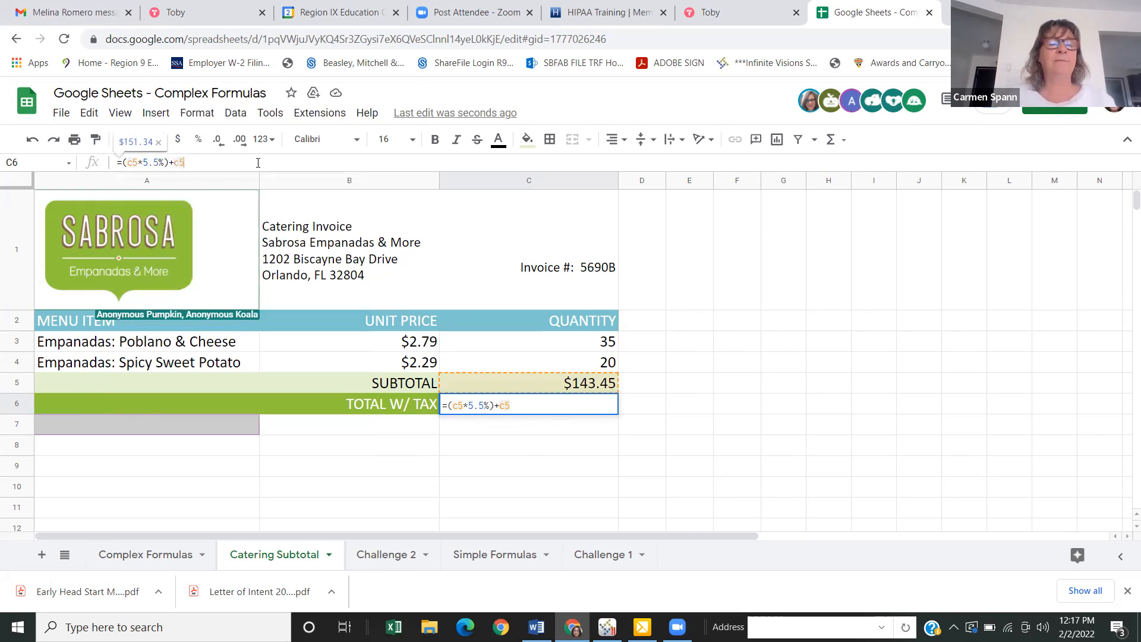
key(Return)
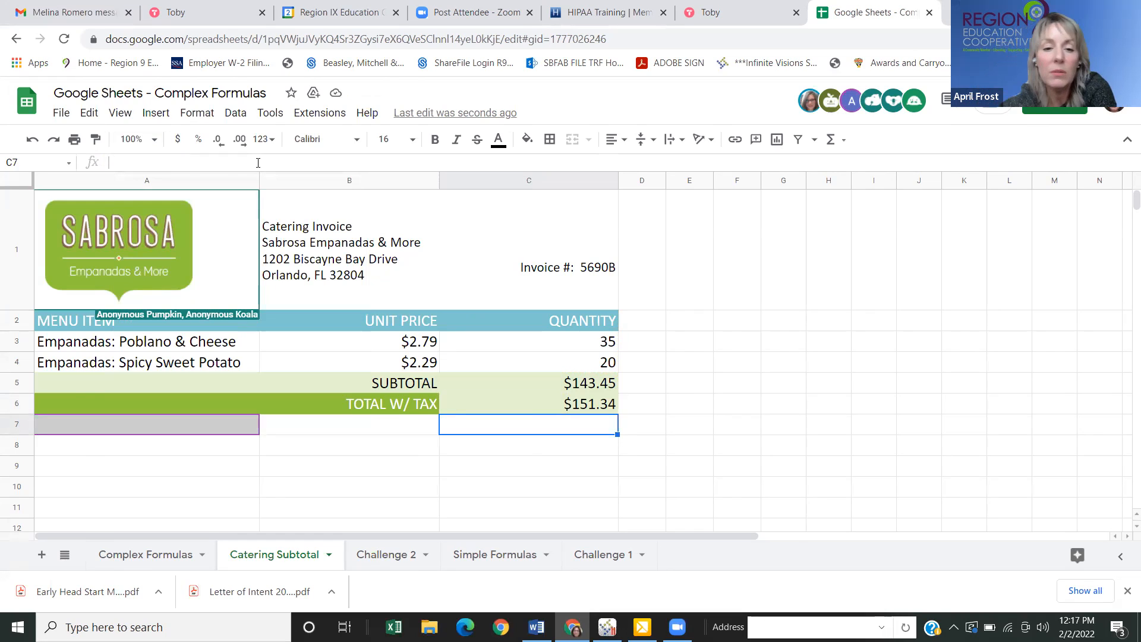
- On the Challenge 2 sheet, sum the line totals D3:D5 in cell E5 and widen column E to fit the amount
key(Up)
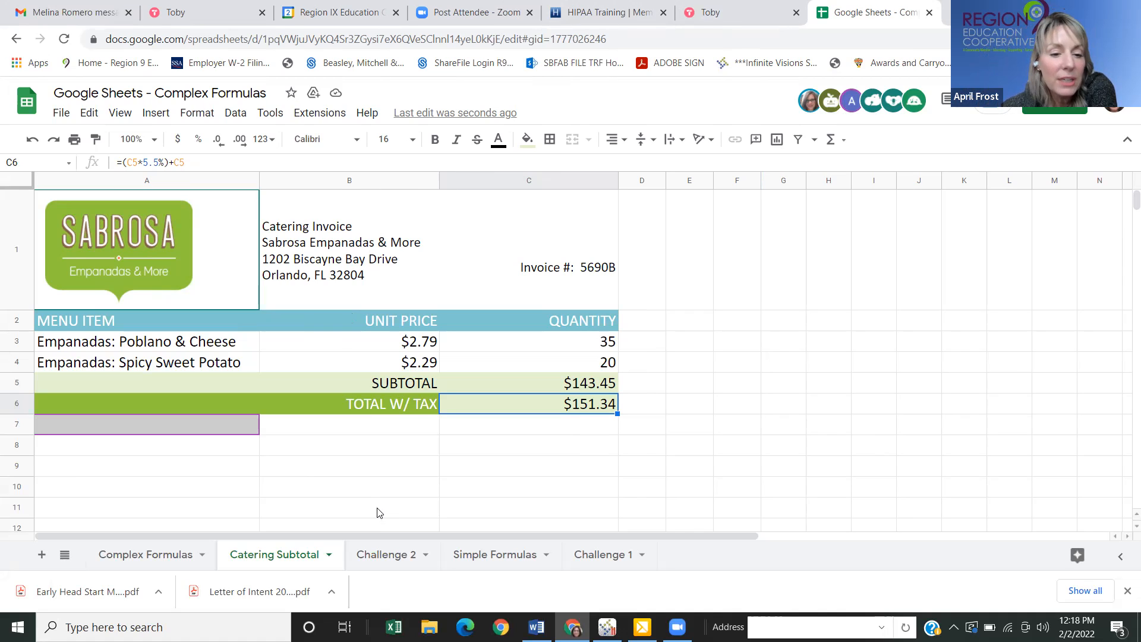
click(374, 556)
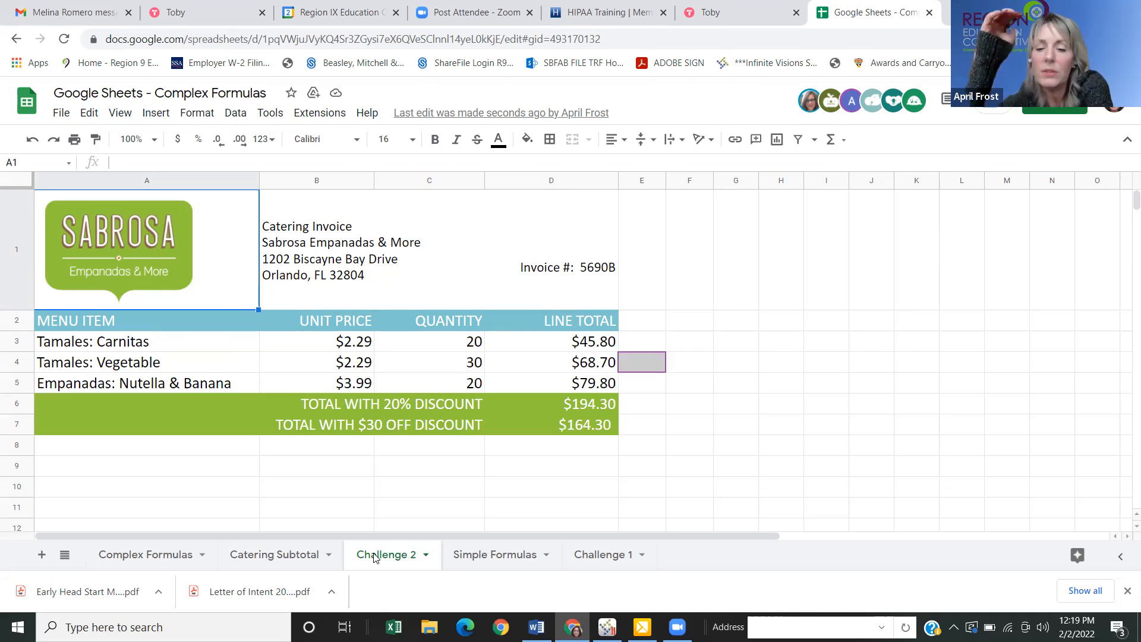
click(648, 391)
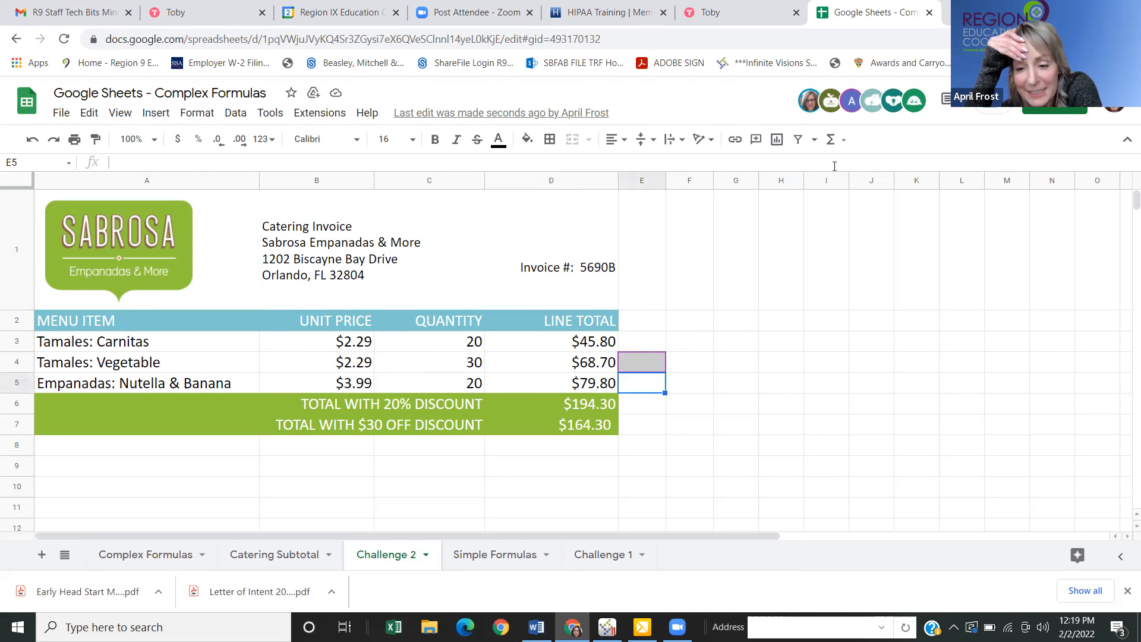
click(830, 140)
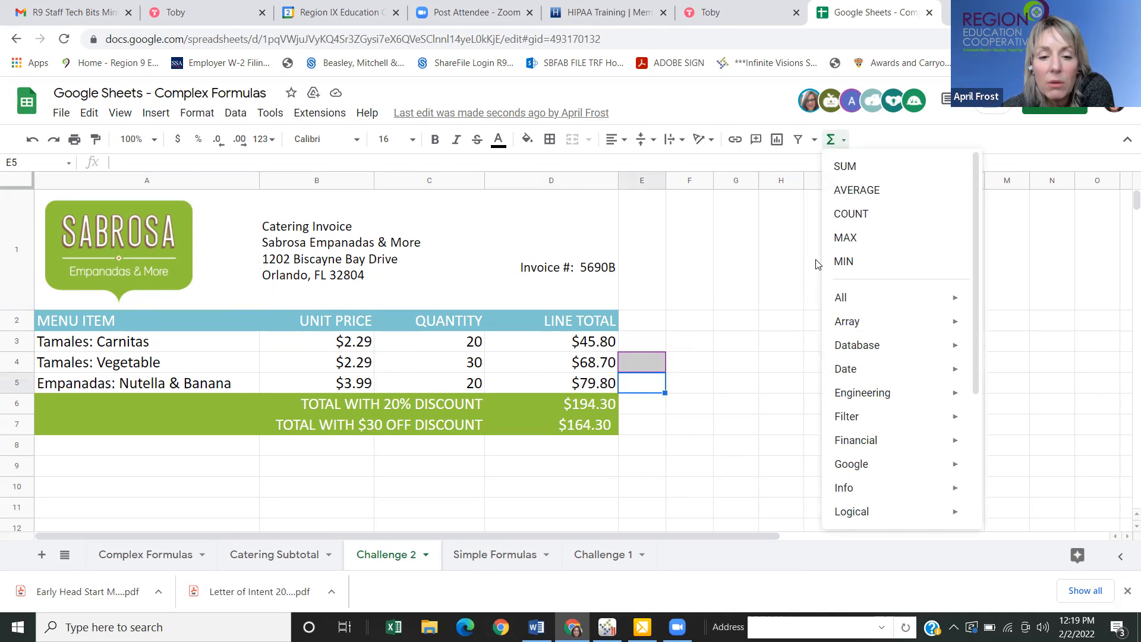
click(835, 167)
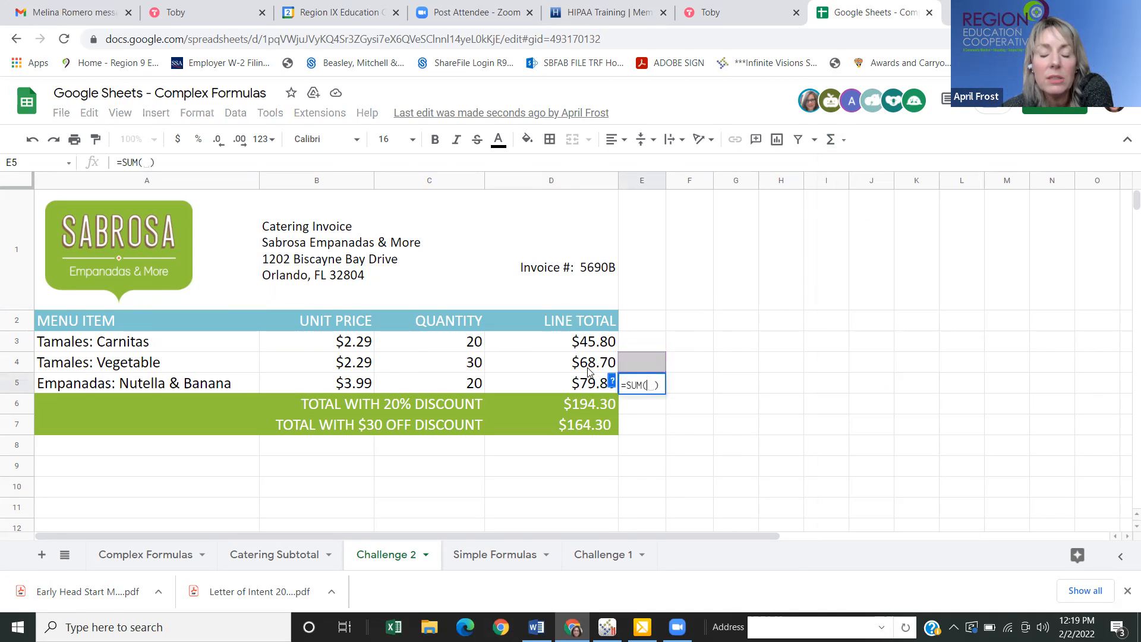
drag(592, 355, 596, 343)
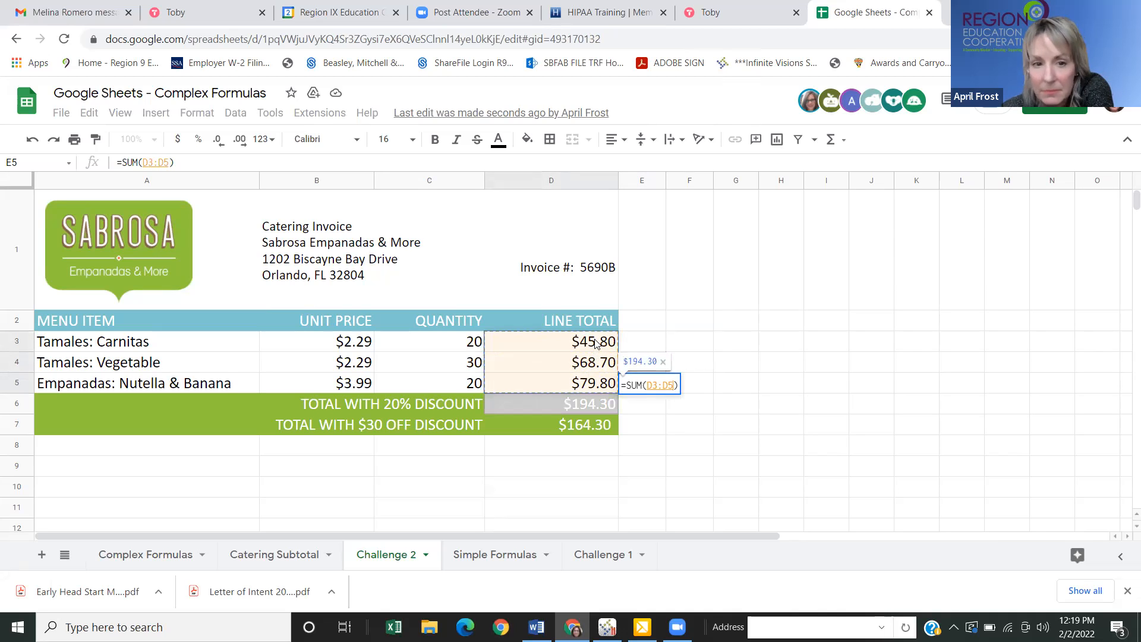
key(Return)
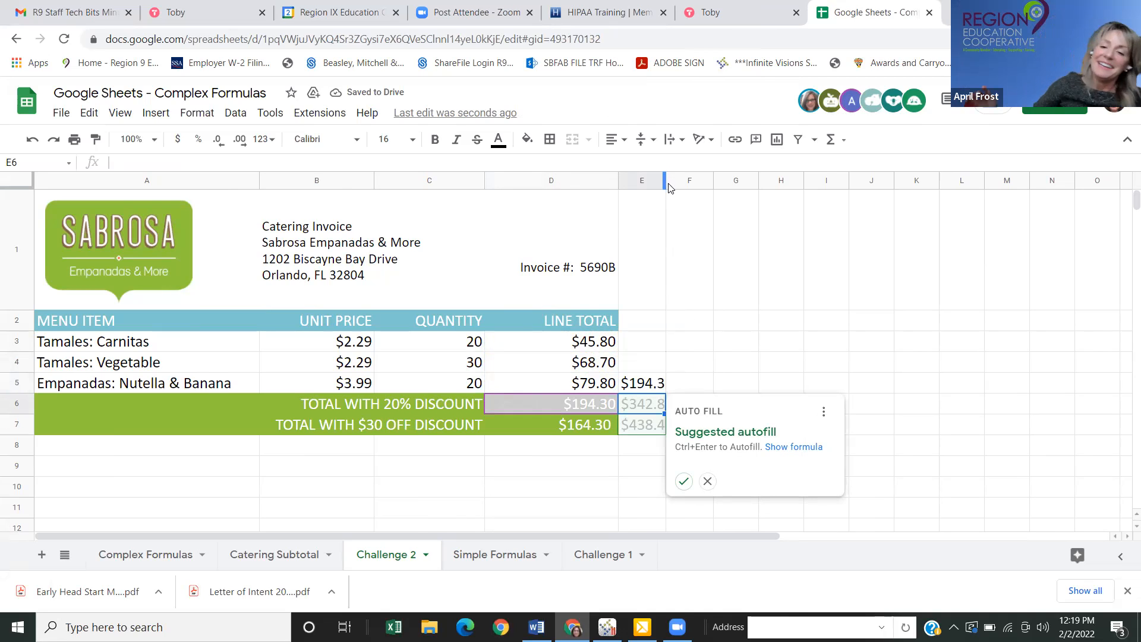
drag(665, 181, 683, 178)
click(717, 349)
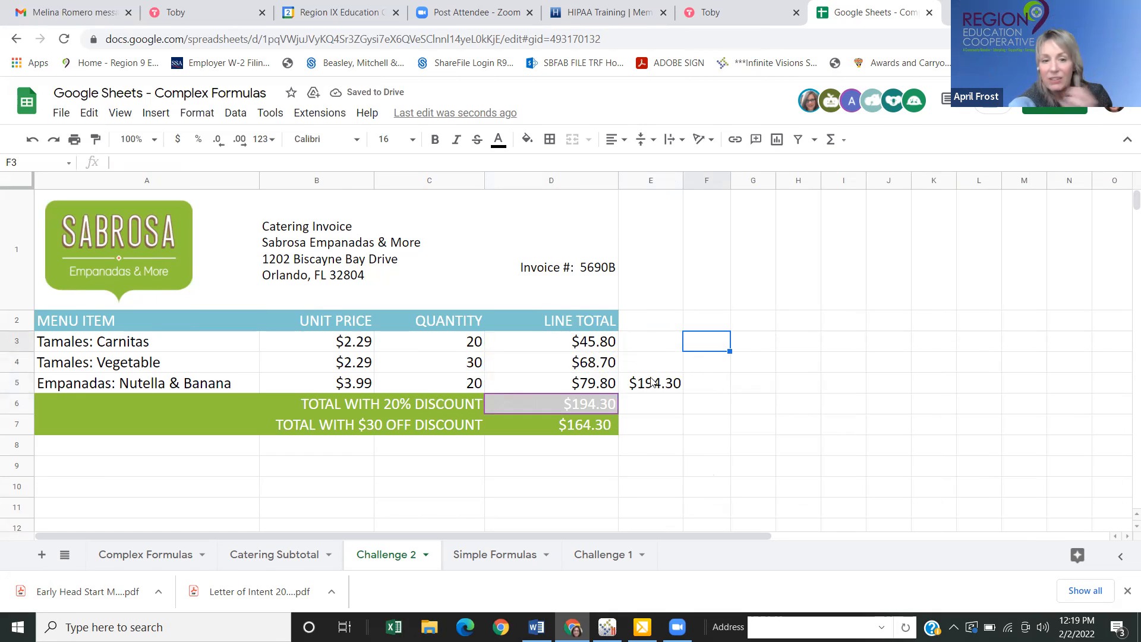
- Replace the formula in TOTAL WITH 20% DISCOUNT cell D6 with =(e5*20%)+e5
click(605, 407)
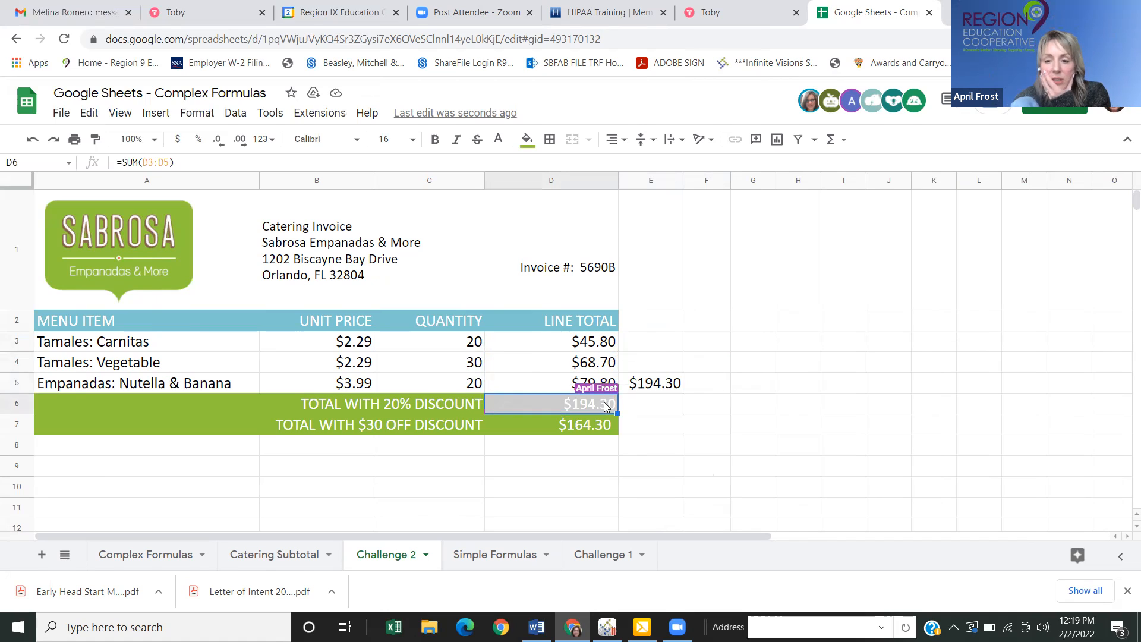
text(=e5)
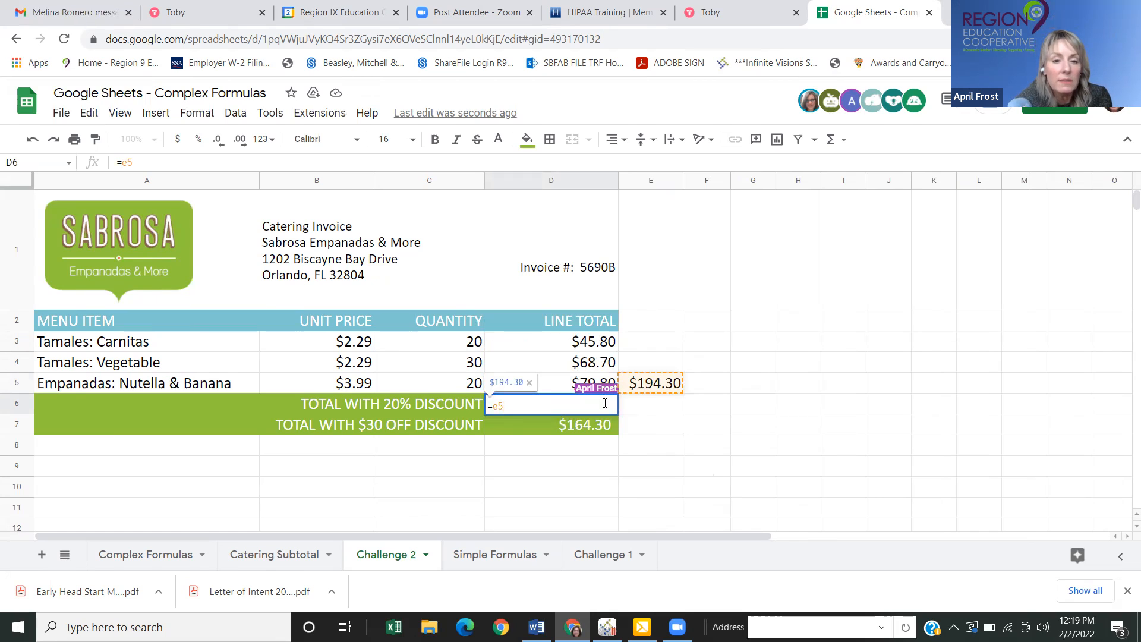
text(*20%)
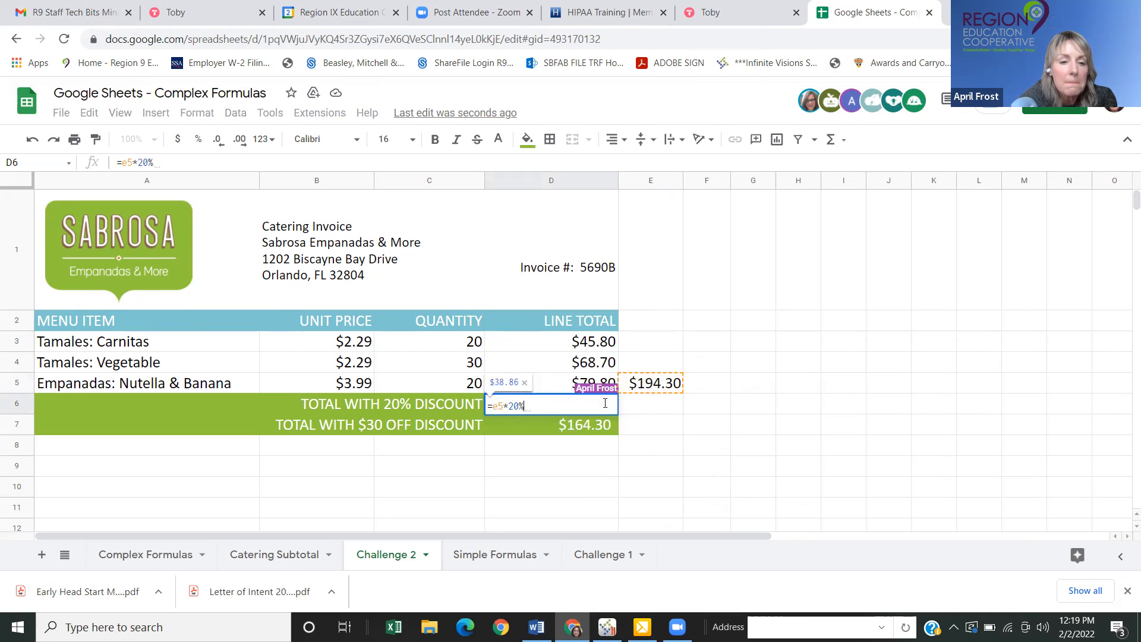
text()+)
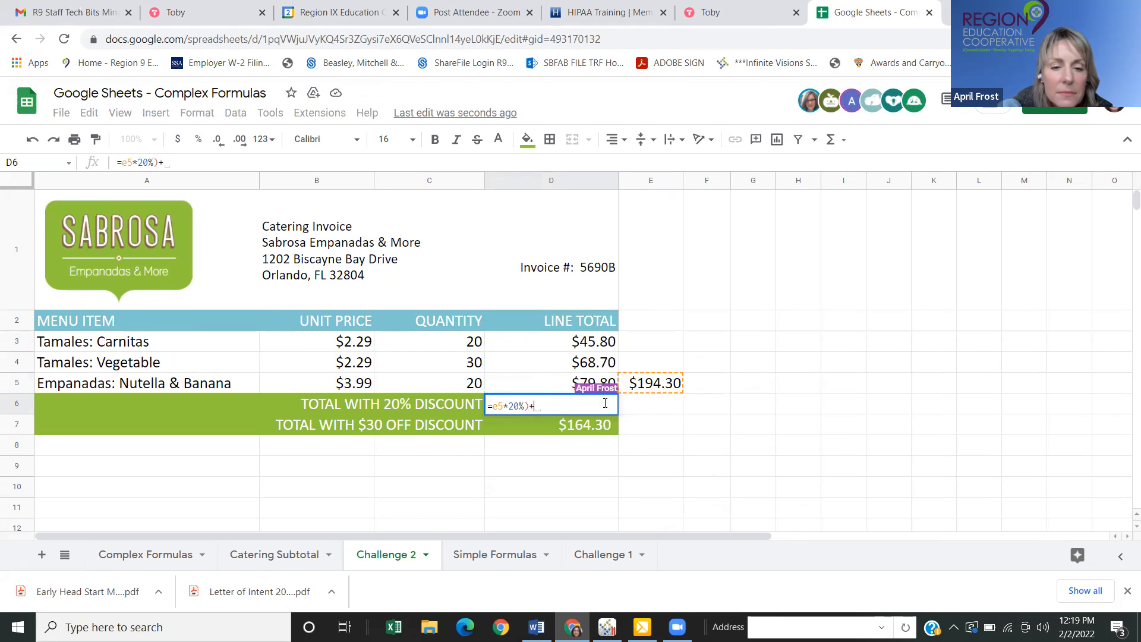
text(e5)
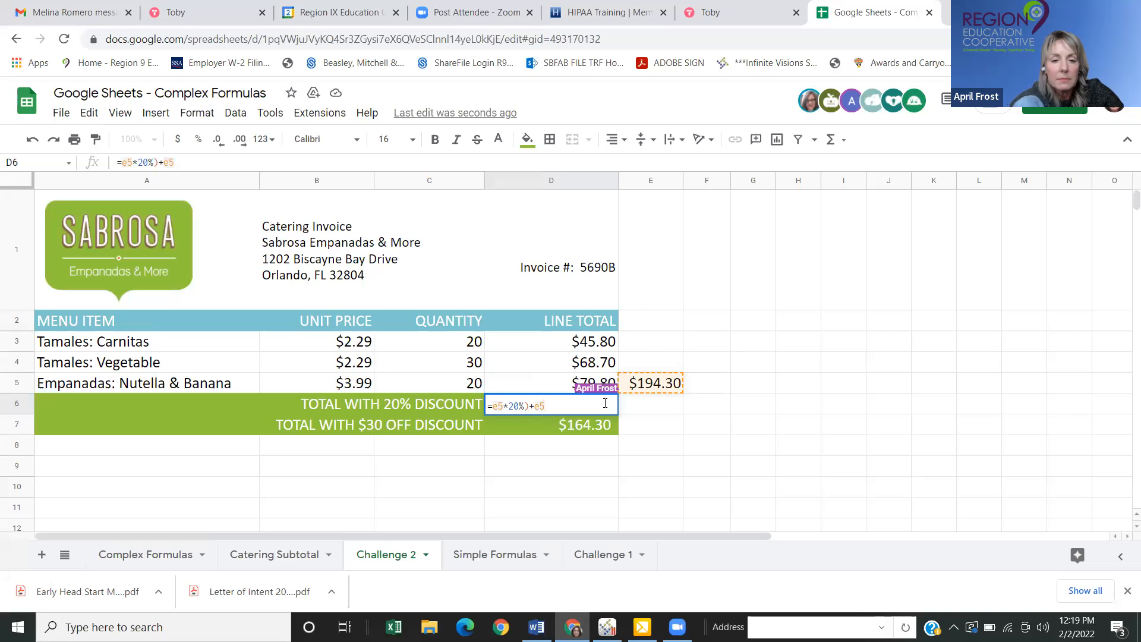
key(Left)
key(Left)
key(Left)
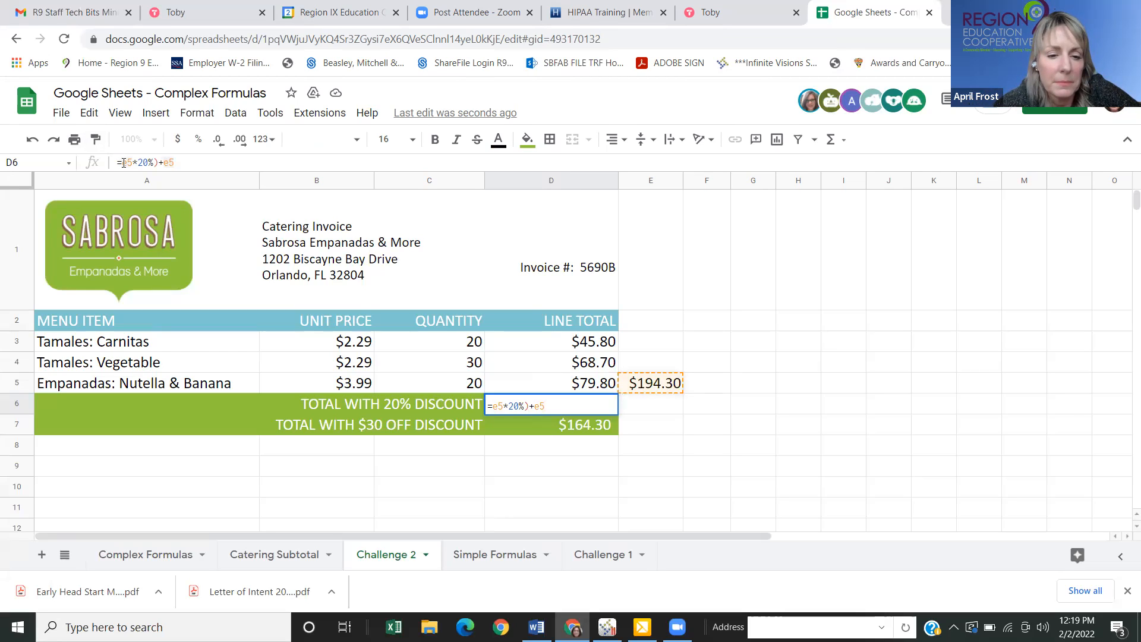
click(123, 163)
text(()
key(Return)
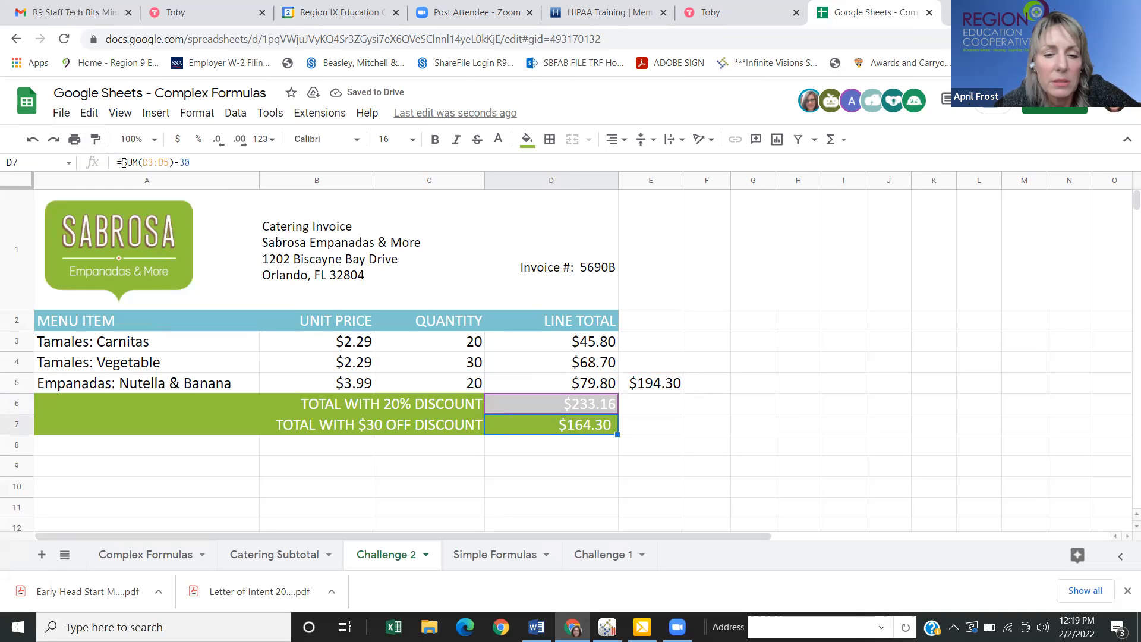
- Try to turn the addition in the D6 discount formula into a subtraction, making it =(E5*20%)-E5
click(614, 403)
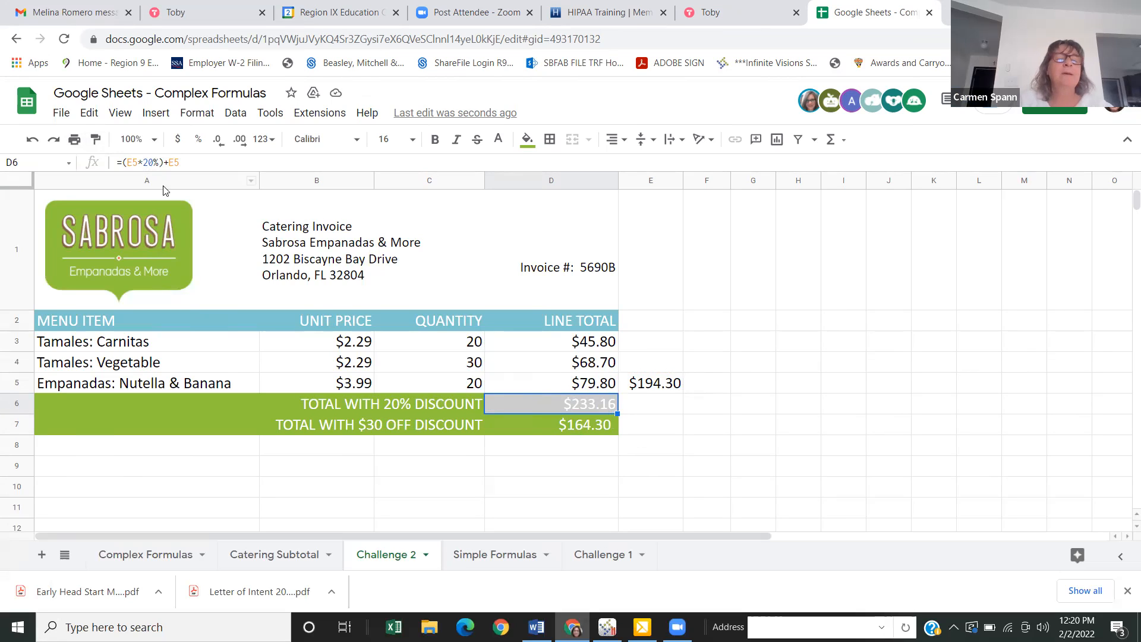
click(166, 162)
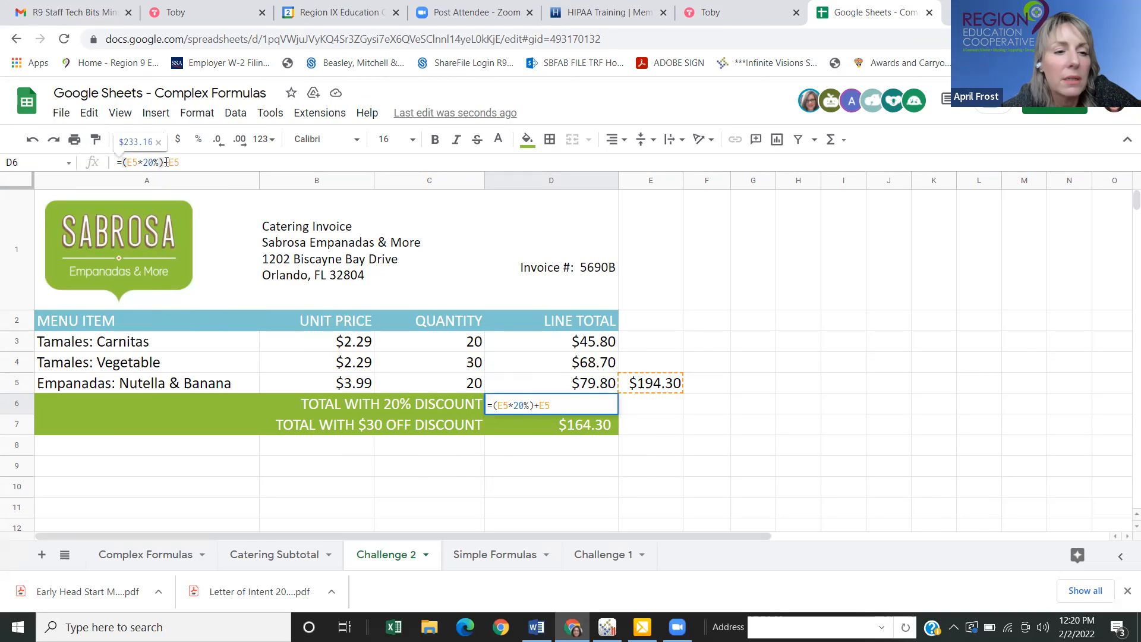
text(-)
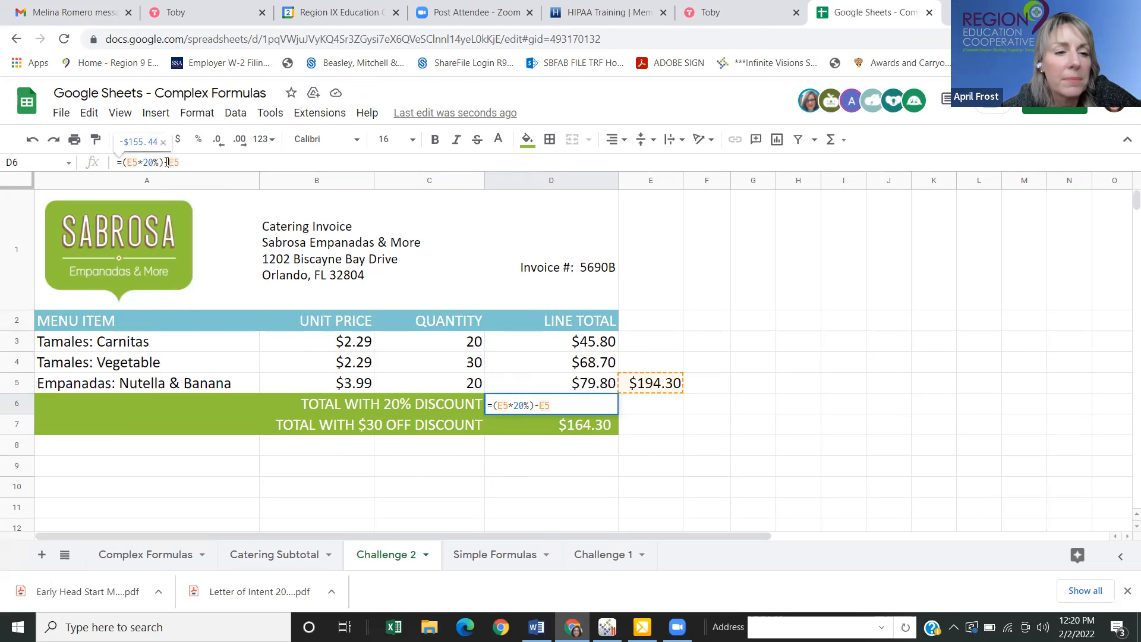
key(Return)
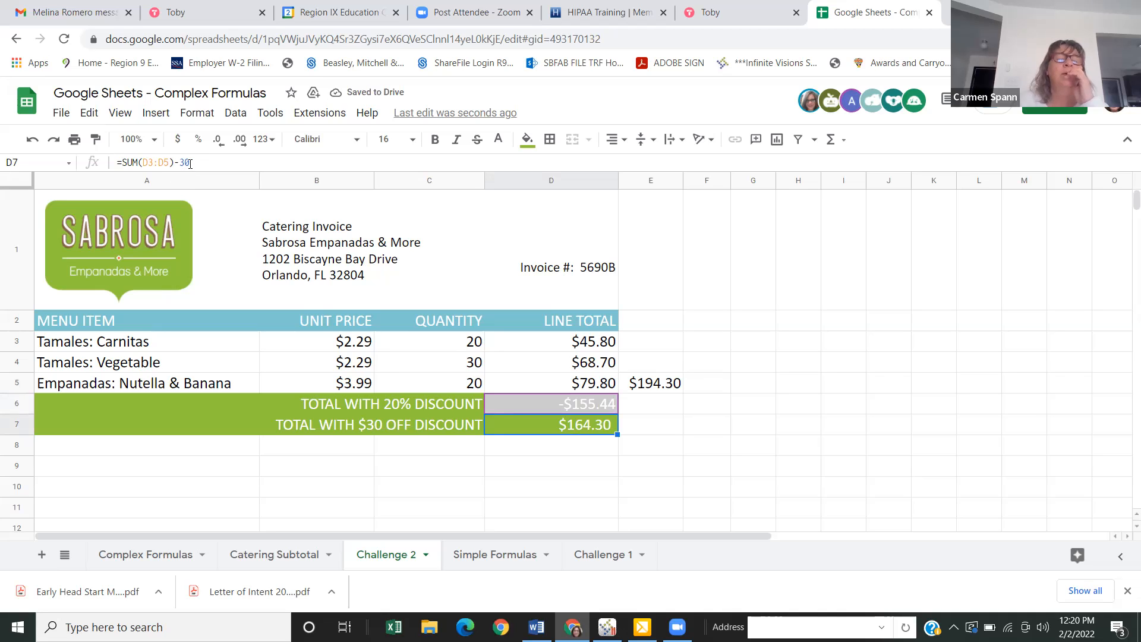
- Negate the 20% portion of the D6 discount formula and add E5 to it, making it =-(E5*20%)+E5
click(558, 402)
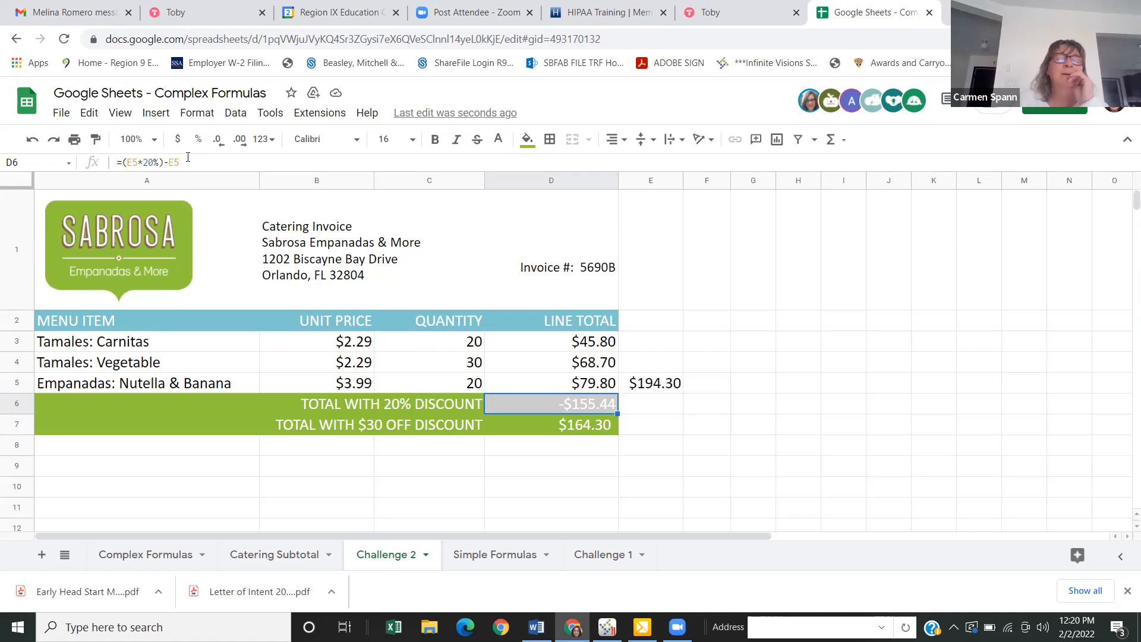
click(121, 161)
text(-)
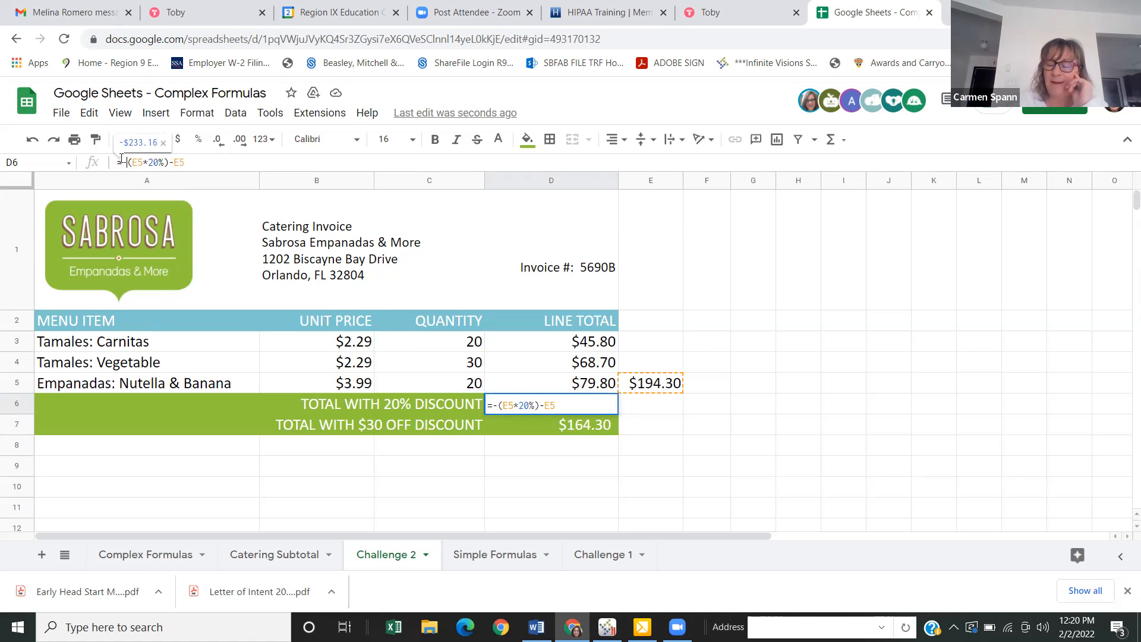
key(Right)
key(Right)
key(Right)
key(Right)
key(Right)
key(Right)
key(Right)
key(Right)
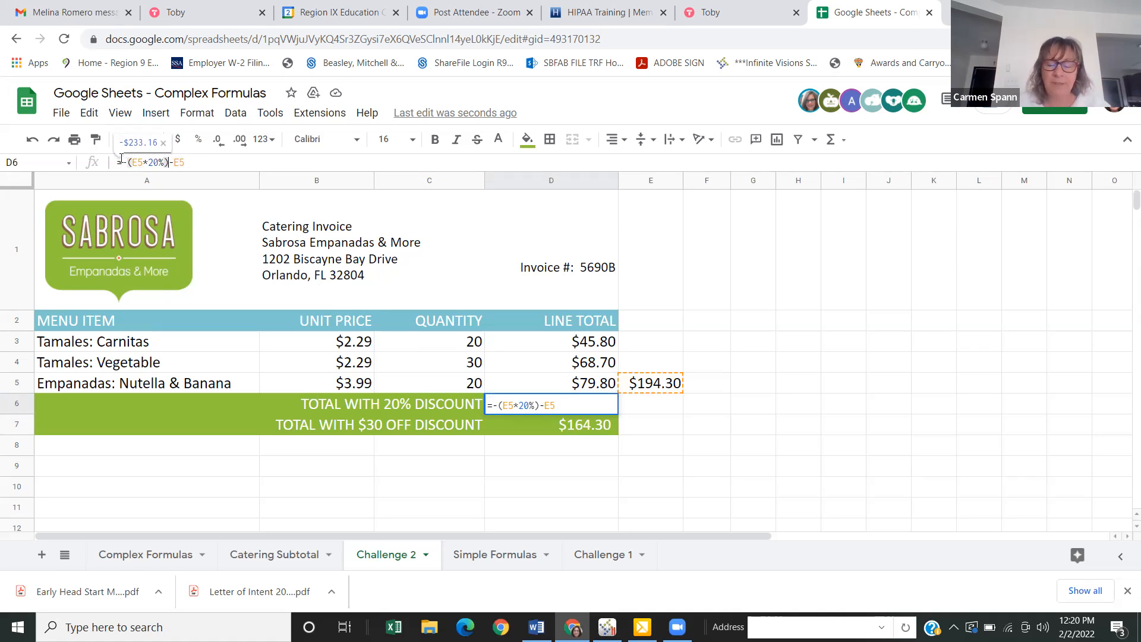
key(Delete)
text(+)
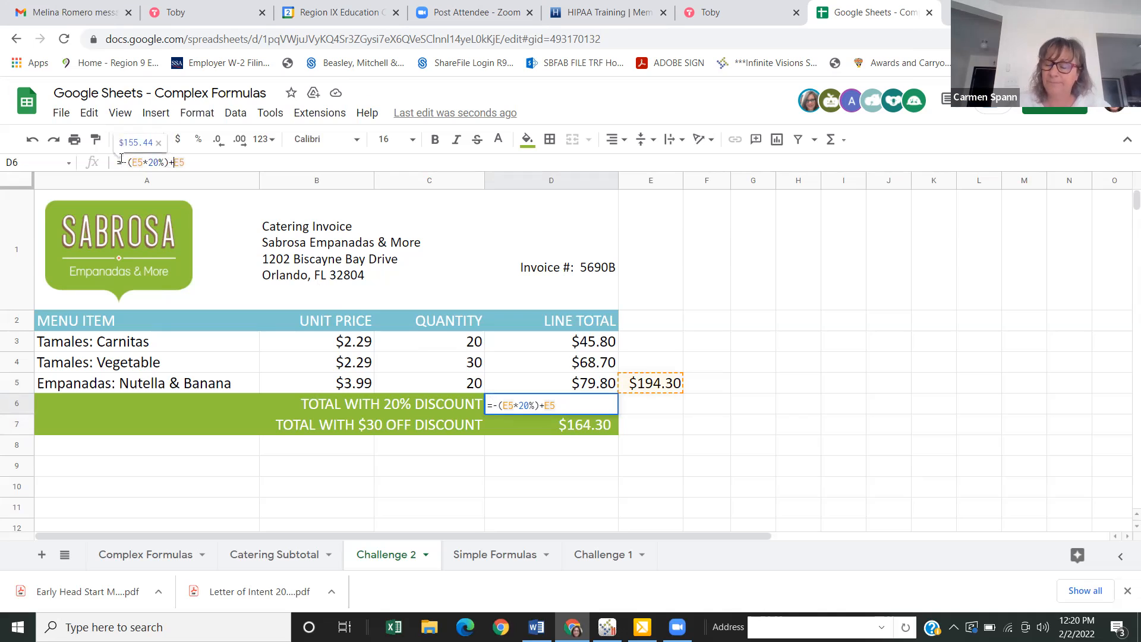
key(Return)
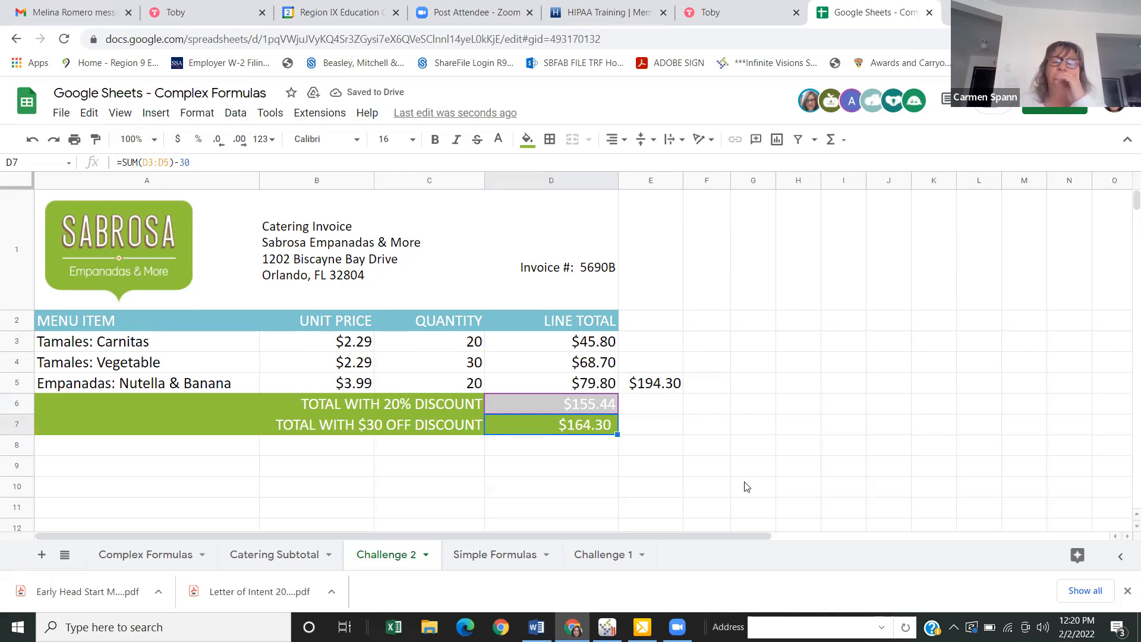
key(Up)
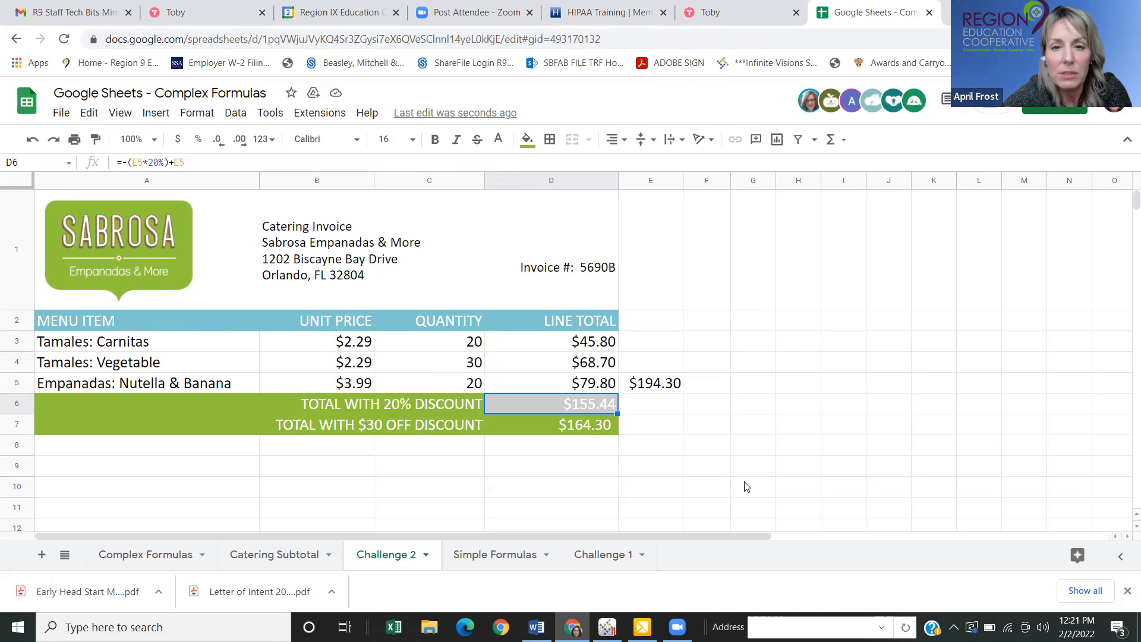
- Replace the formula in TOTAL WITH $30 OFF DISCOUNT cell D7 with =e5-30
key(Down)
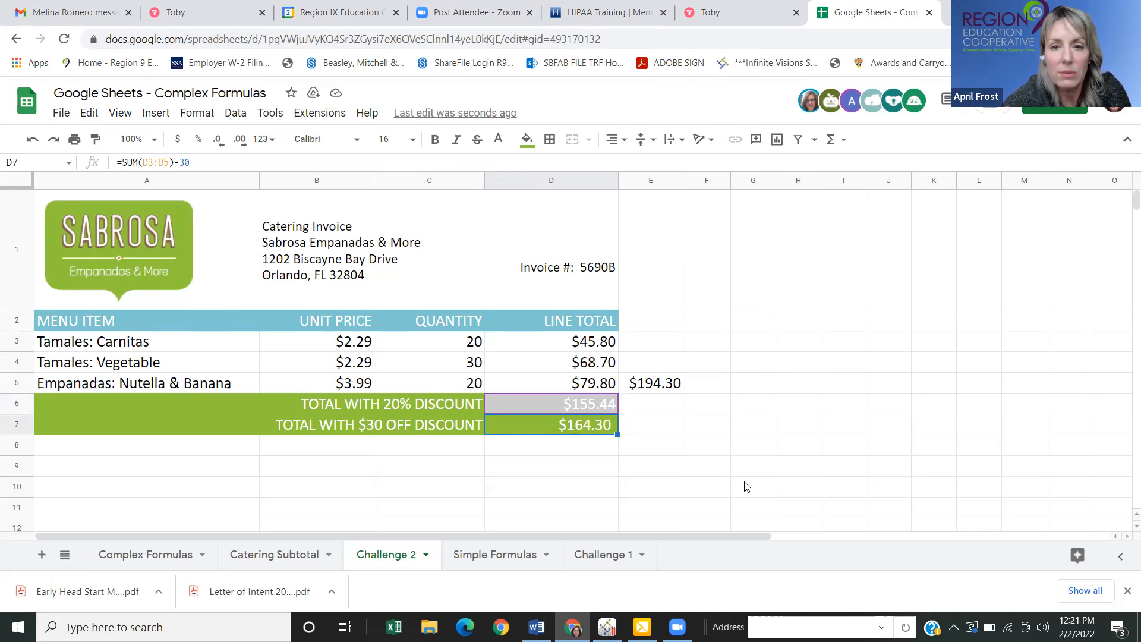
text(=e5)
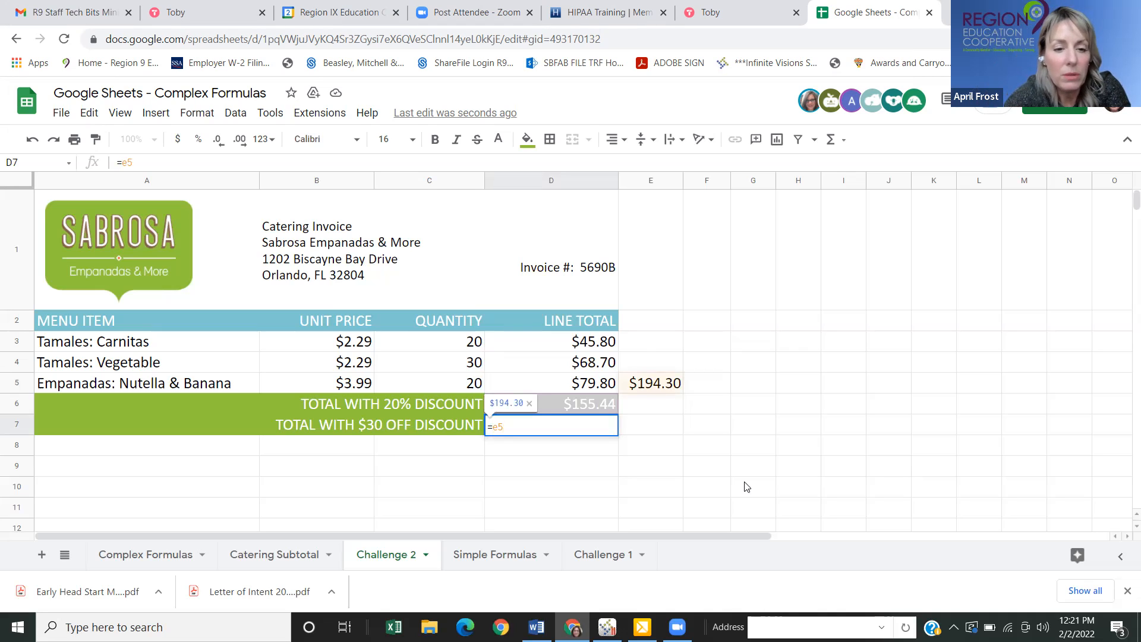
text(-30)
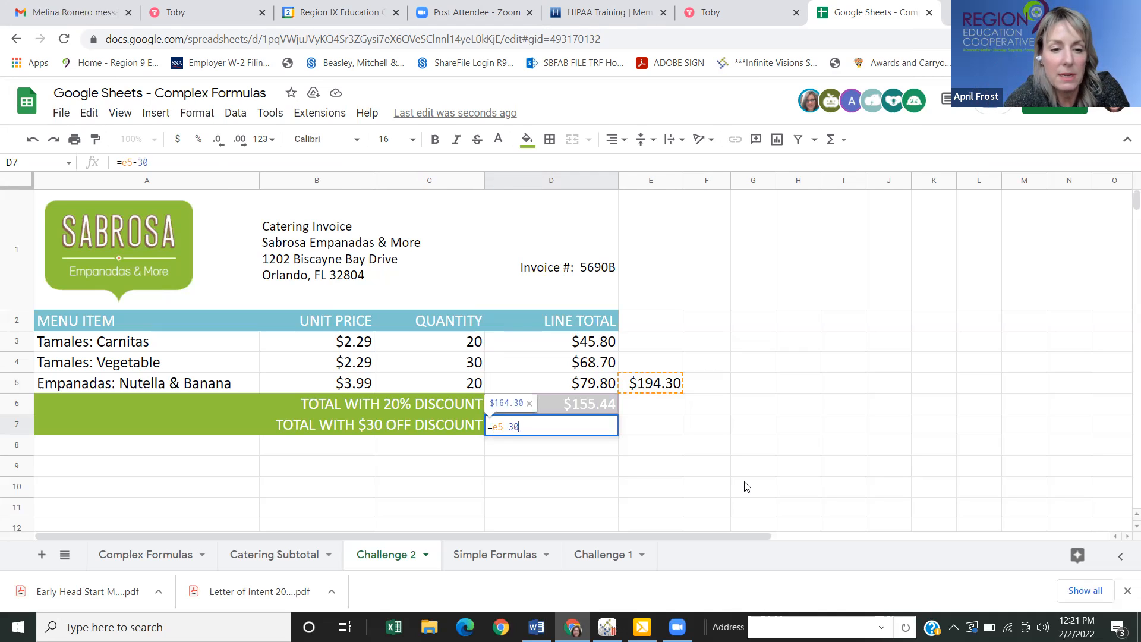
key(Return)
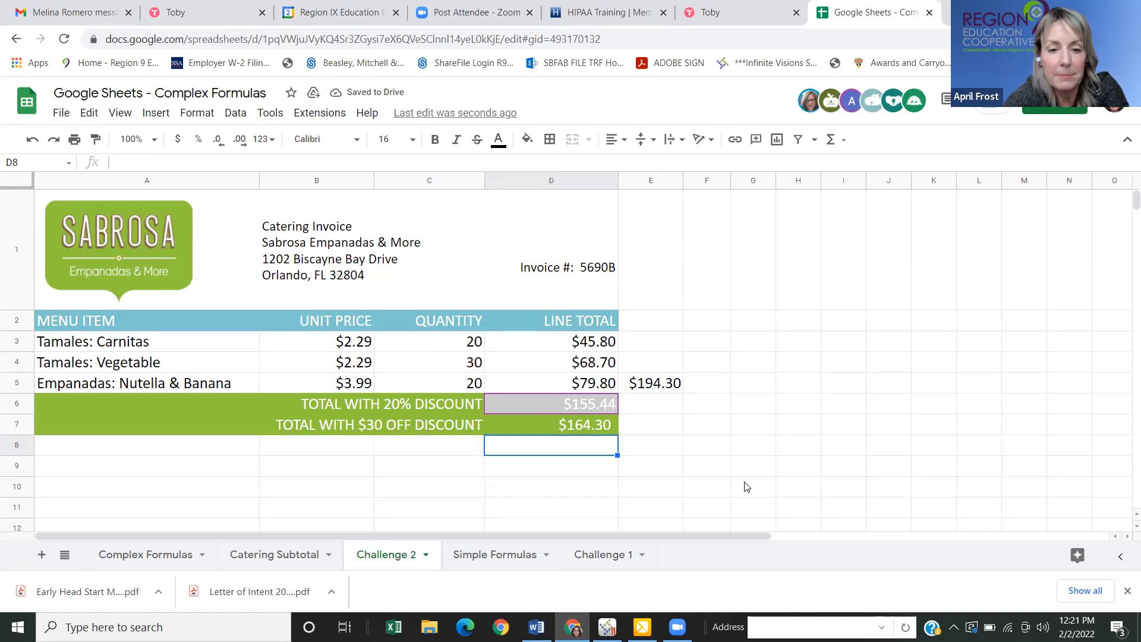
key(Up)
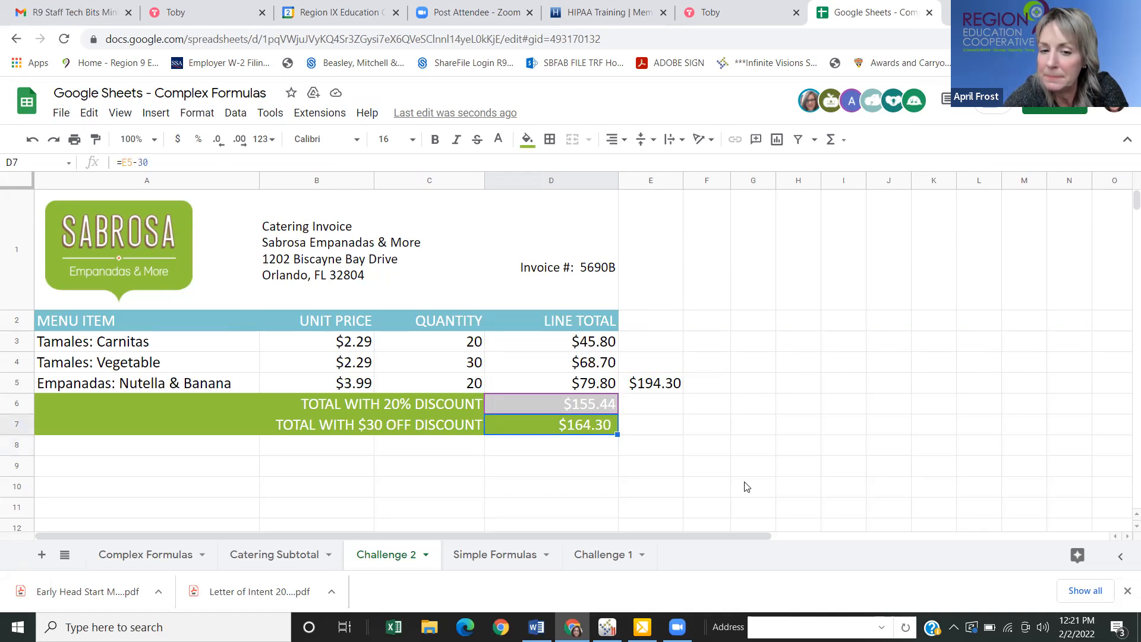